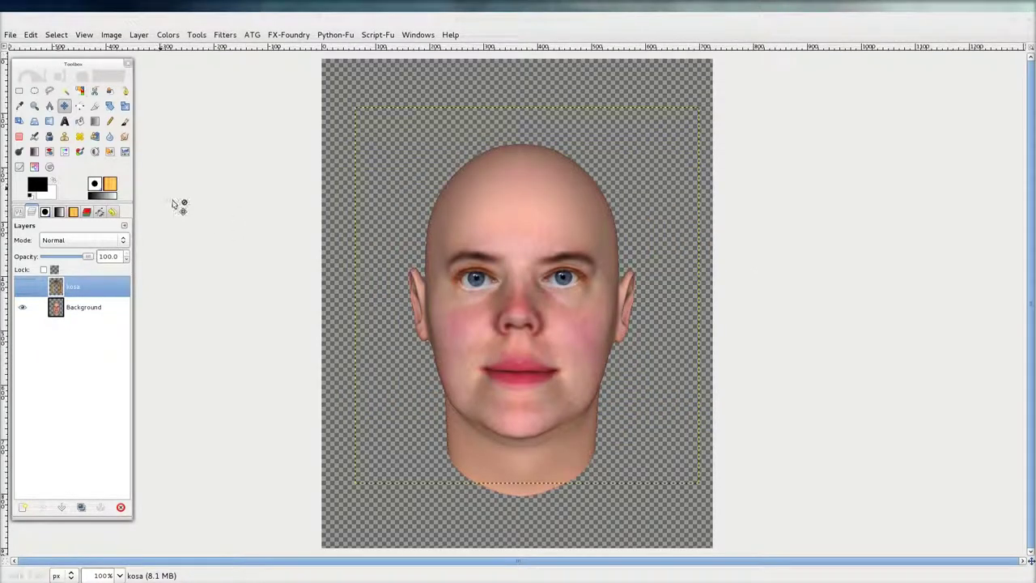
Make the kosa hair layer visible above the bald face
key(alt+Tab)
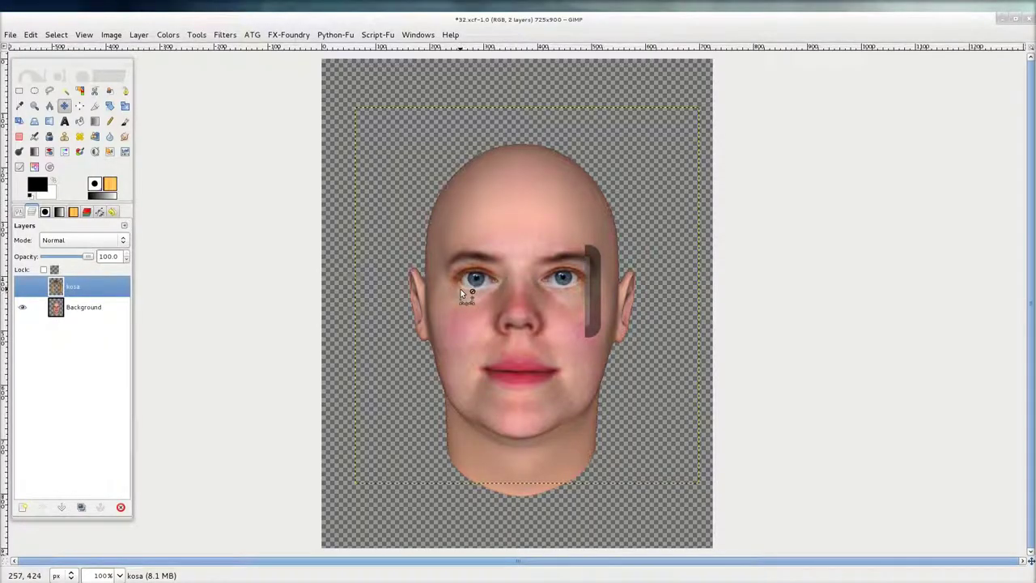
scroll(463, 288, up, 3)
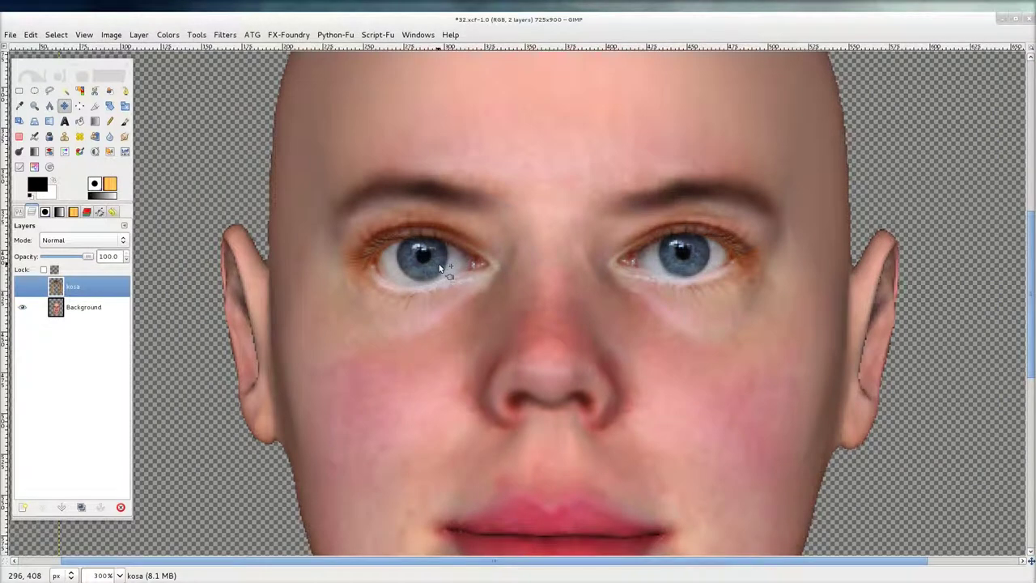
scroll(441, 268, down, 2)
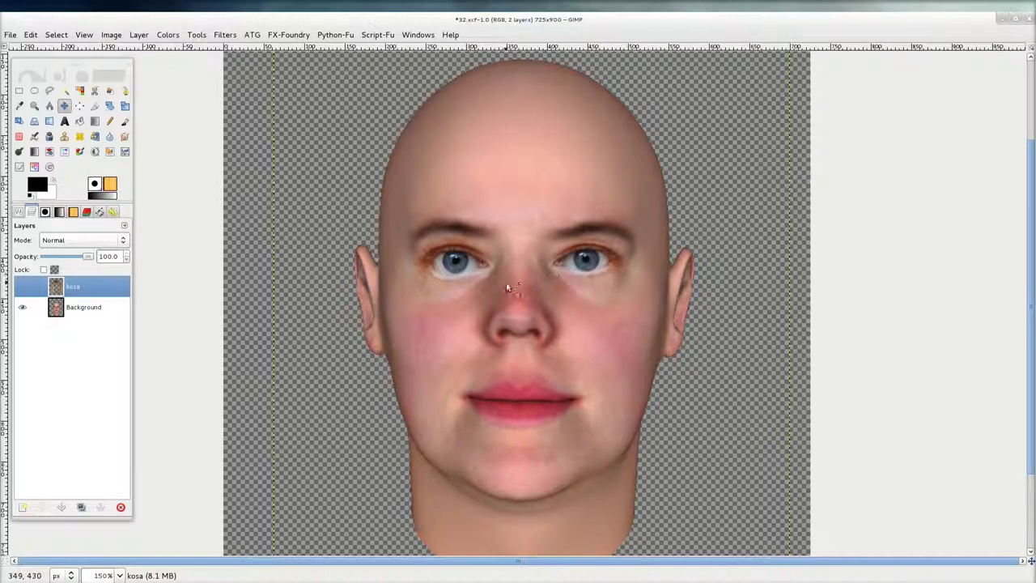
scroll(465, 285, down, 1)
click(22, 287)
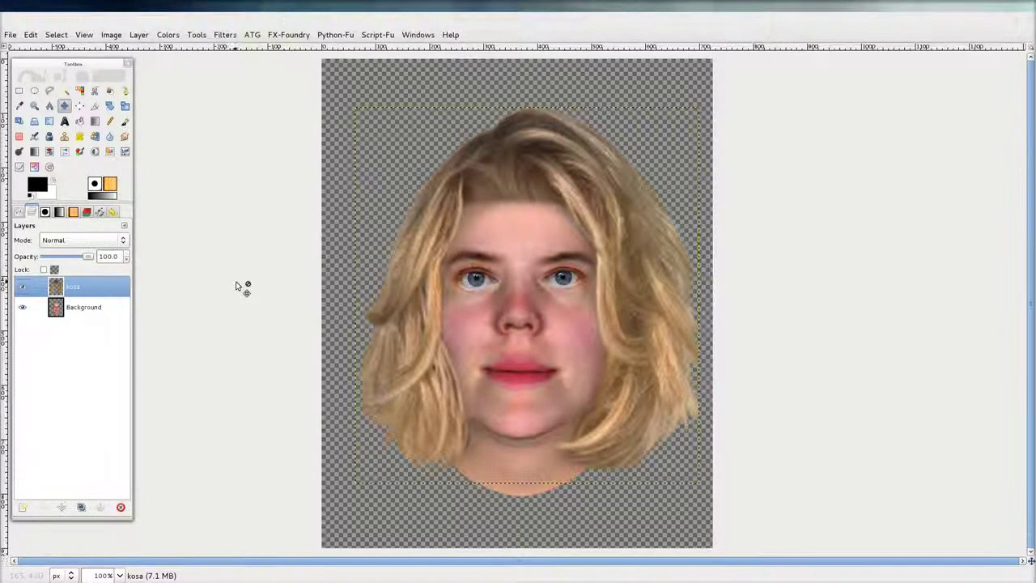
Zoom around the image, then bring the FaceGen page in Chrome to the front
scroll(236, 286, down, 2)
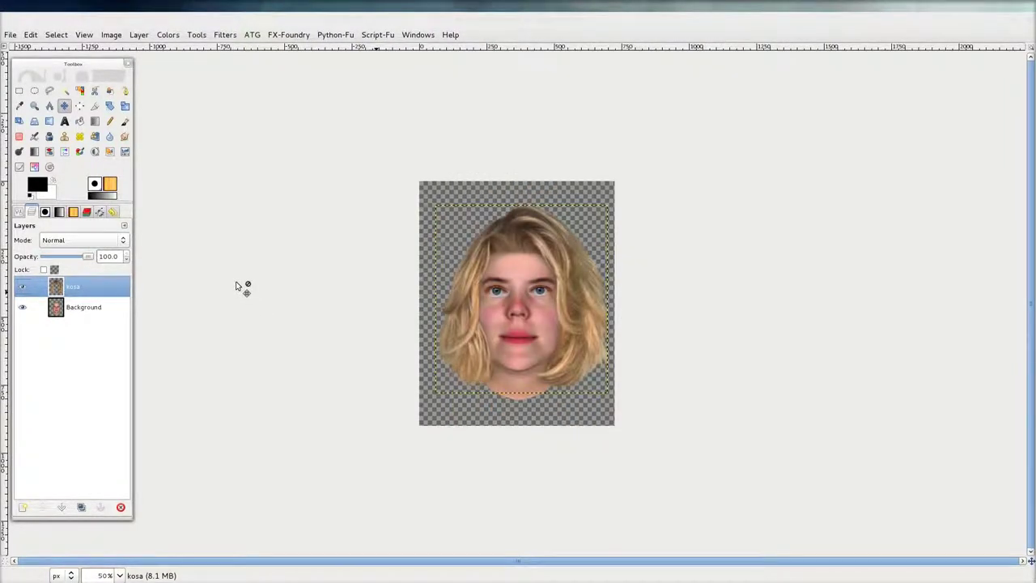
scroll(317, 303, up, 2)
scroll(311, 305, down, 1)
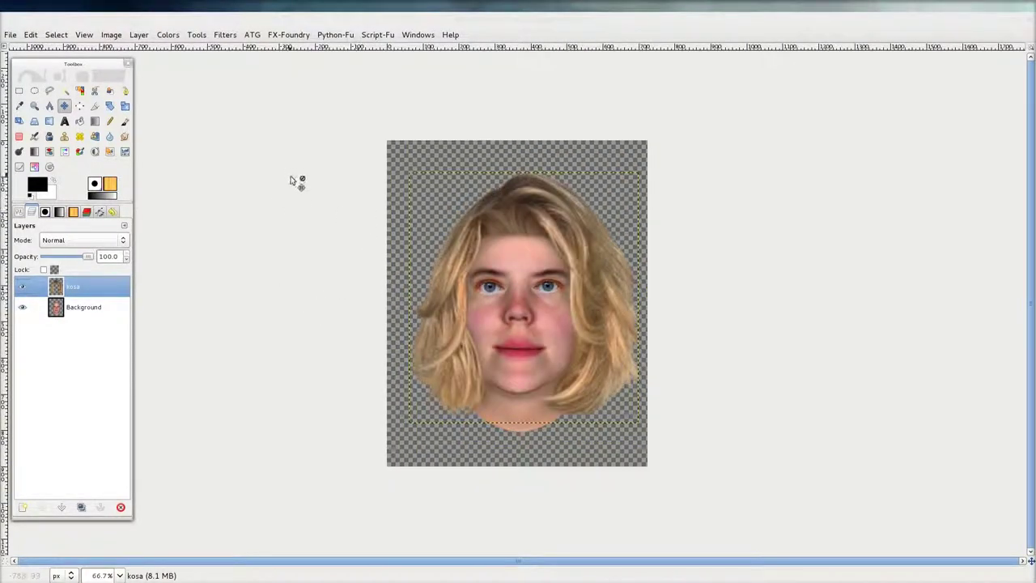
scroll(439, 269, up, 2)
scroll(439, 268, down, 1)
key(alt+Tab)
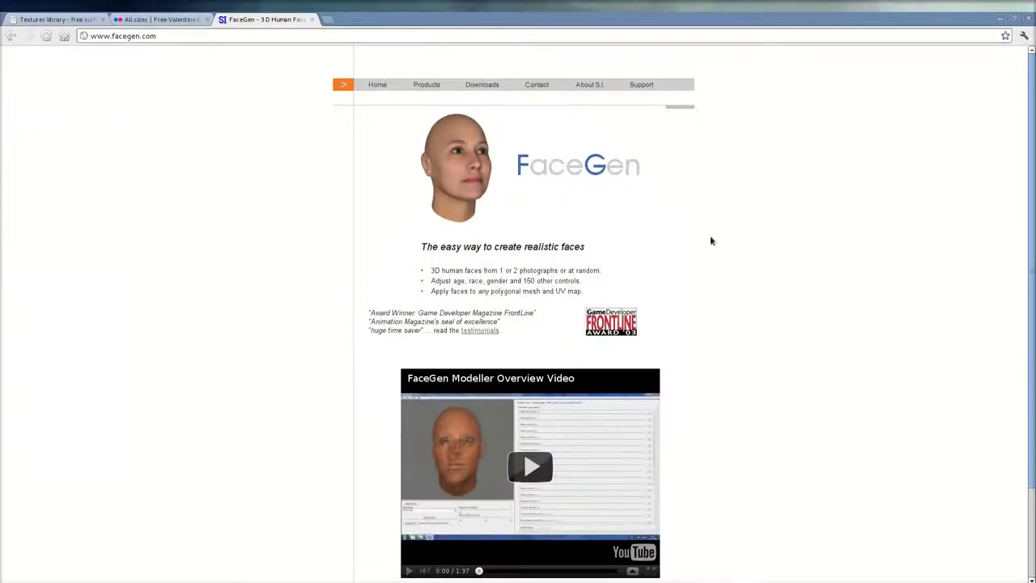
scroll(711, 239, down, 2)
scroll(717, 248, up, 1)
scroll(718, 248, up, 1)
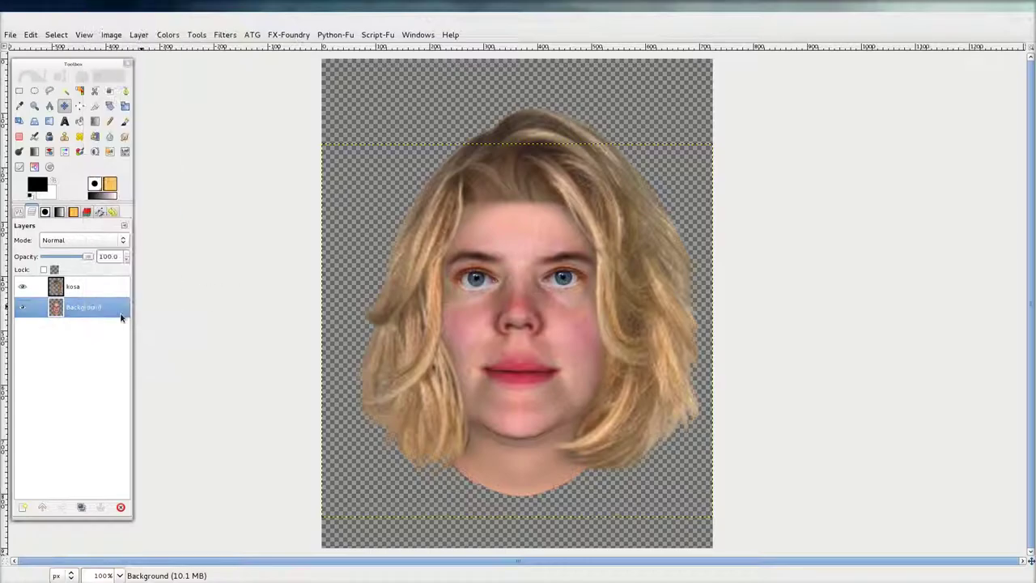
Resize both the Background and kosa layers to the full image size
right_click(121, 314)
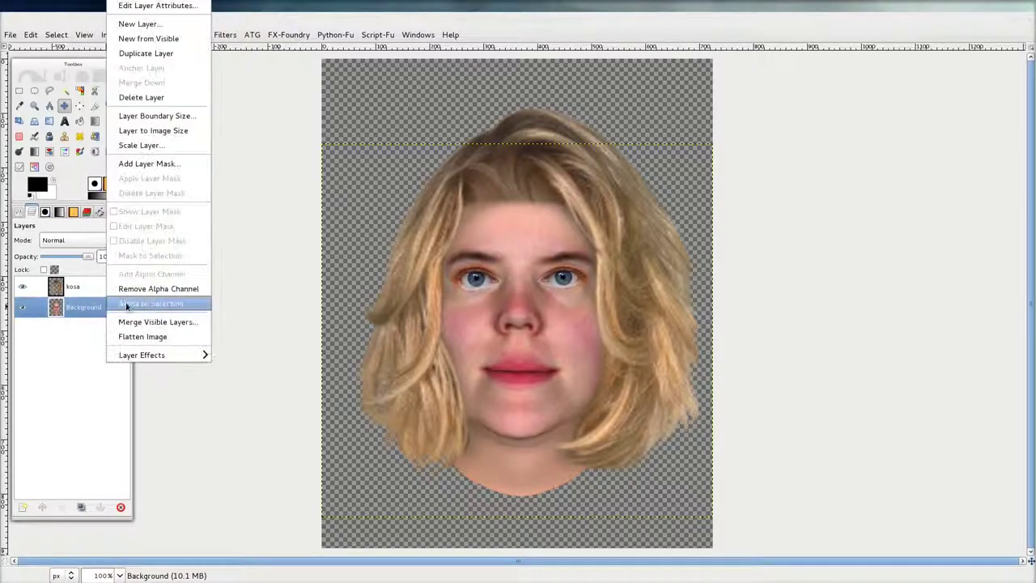
click(178, 134)
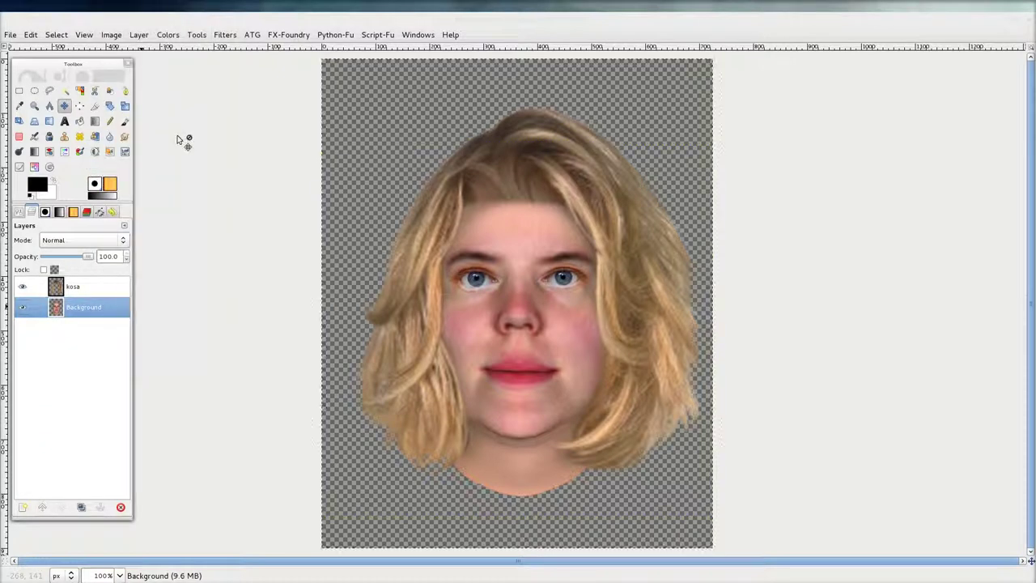
click(85, 283)
right_click(85, 282)
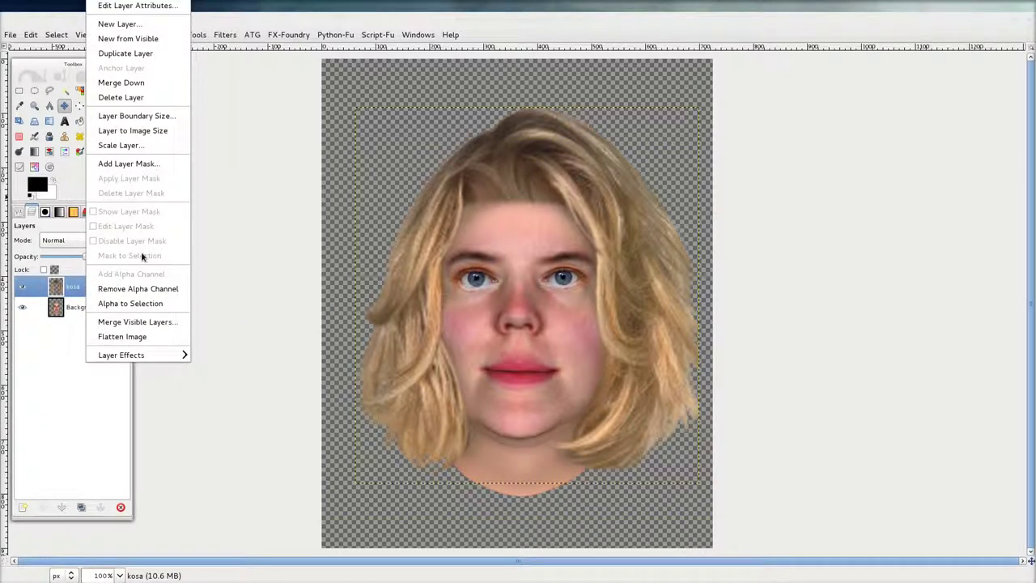
click(159, 131)
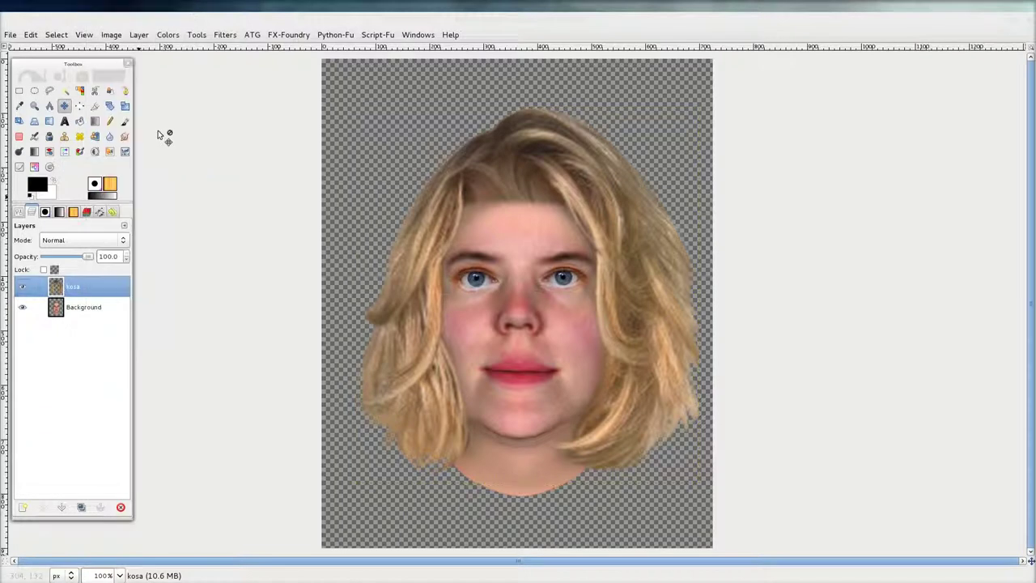
Merge the kosa hair layer down onto the face layer
right_click(78, 296)
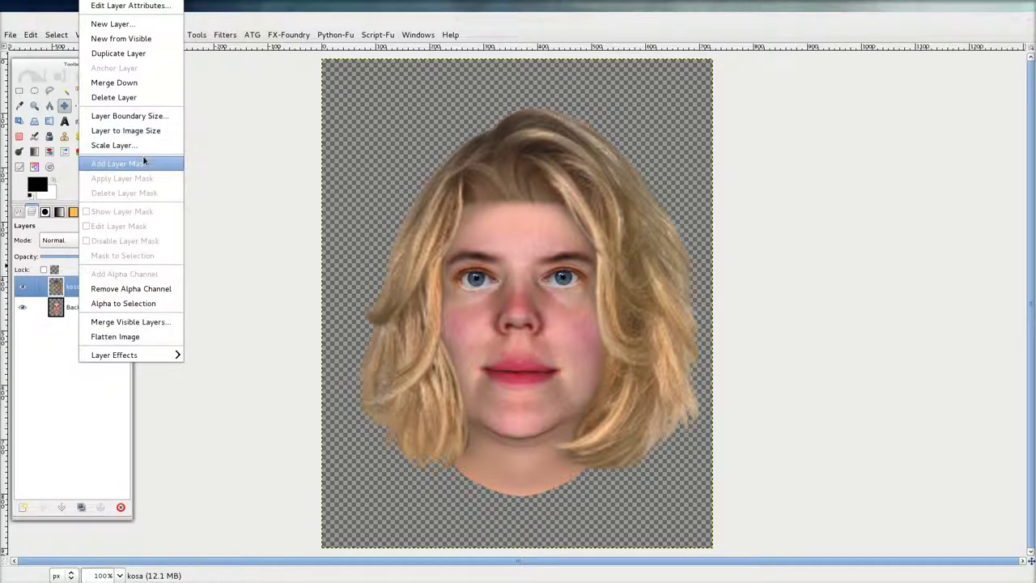
click(139, 86)
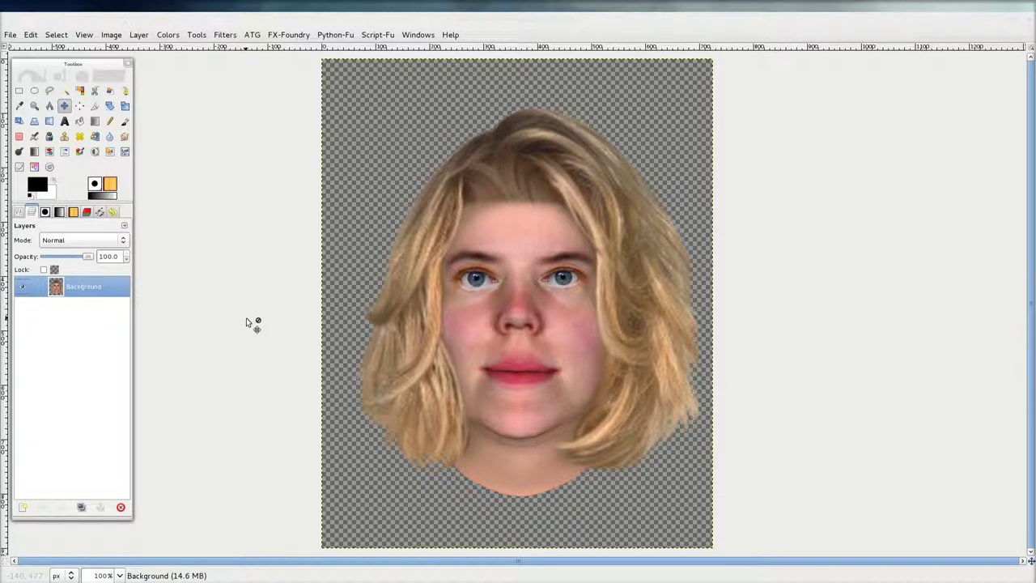
click(11, 34)
click(225, 93)
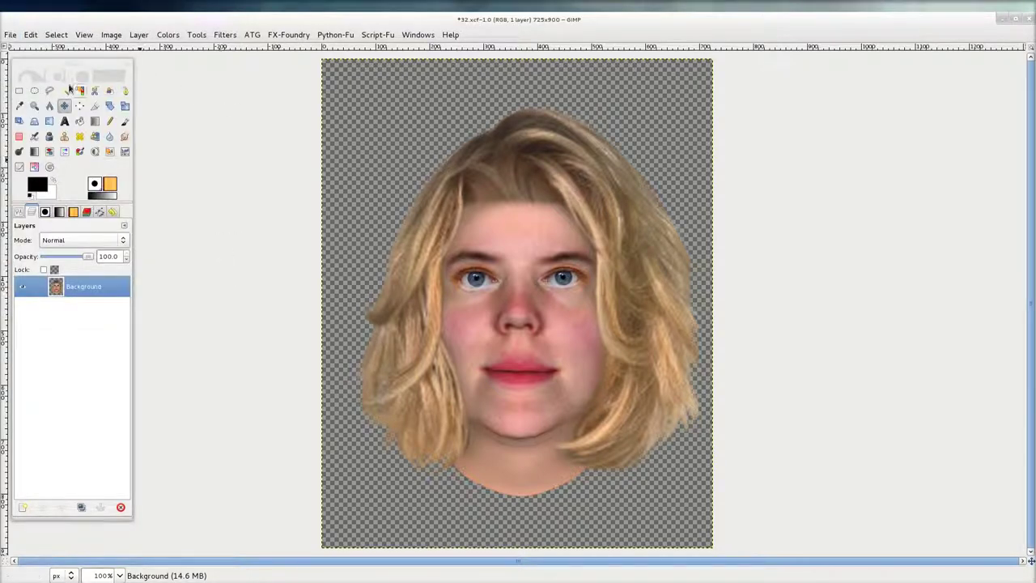
click(11, 34)
click(40, 93)
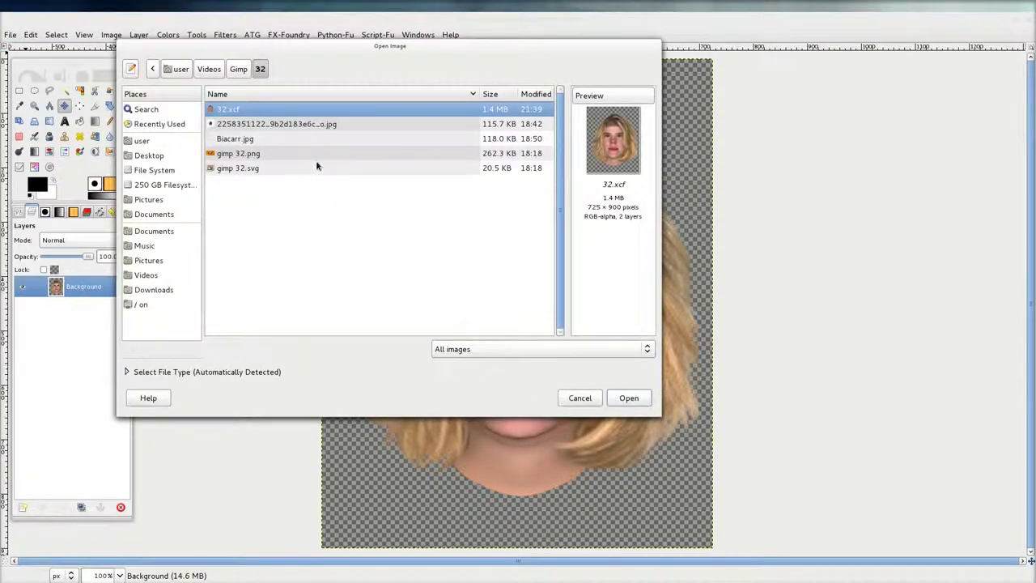
click(297, 126)
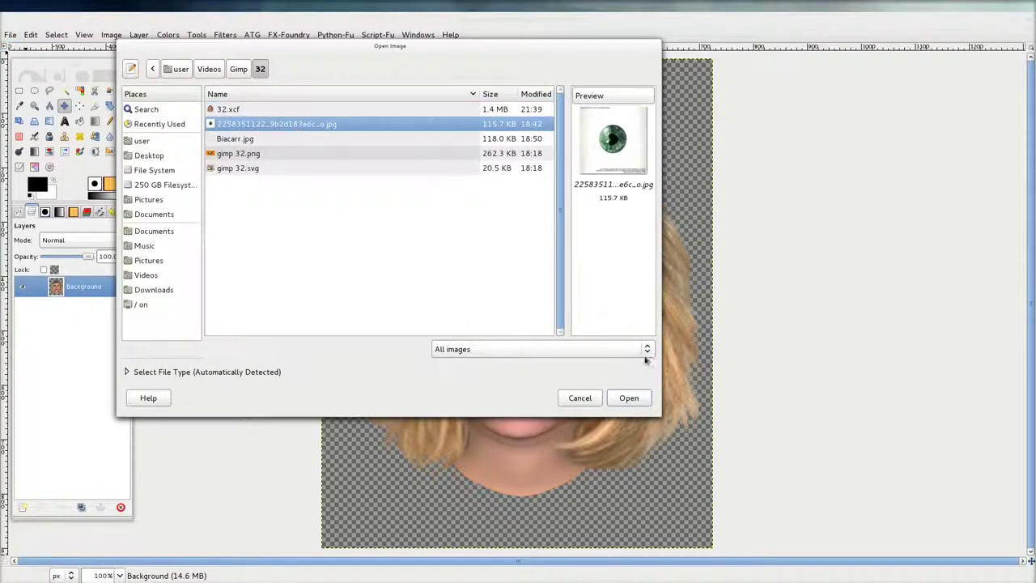
click(632, 399)
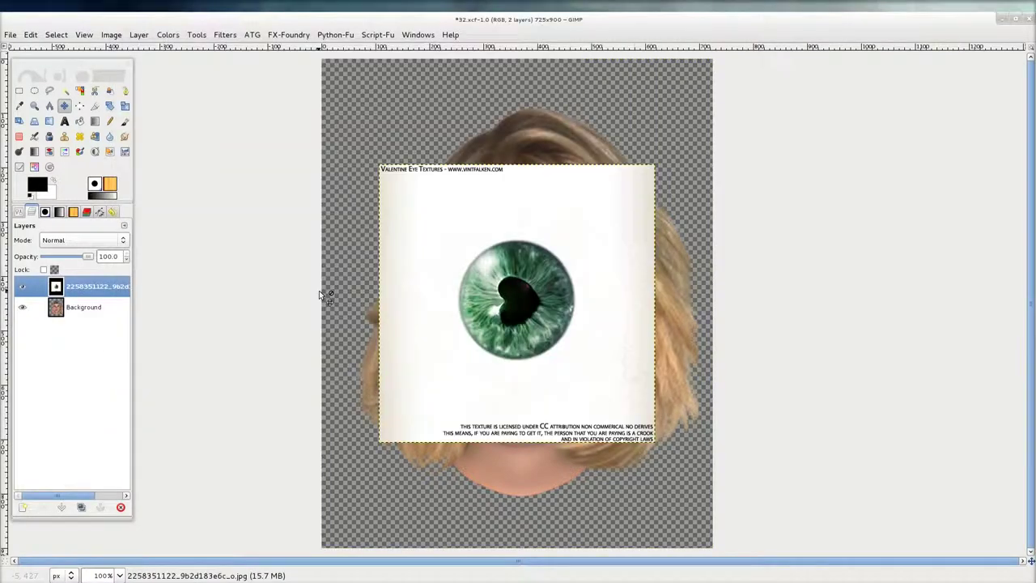
click(71, 105)
drag(496, 318, 496, 333)
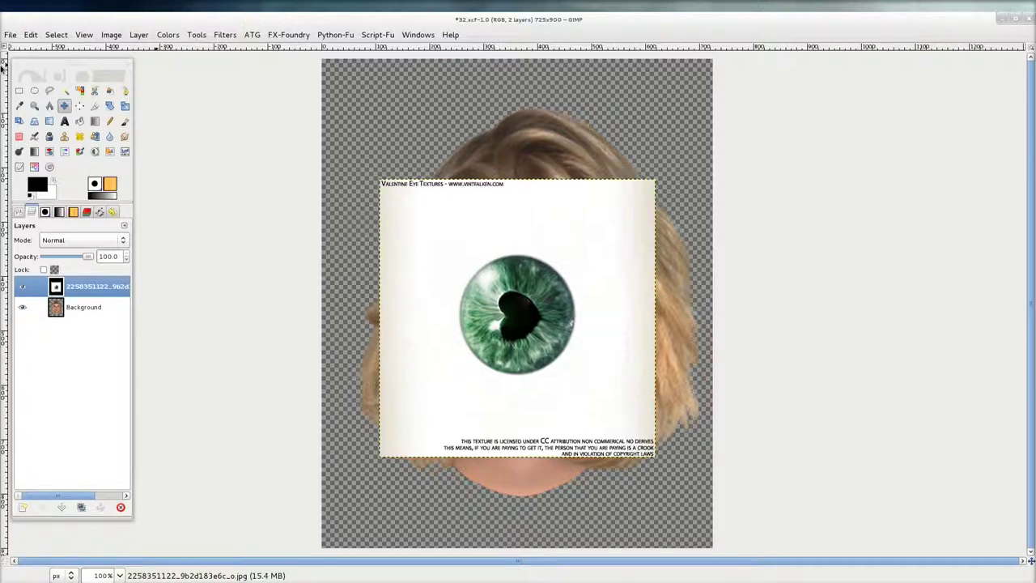
key(alt+Tab)
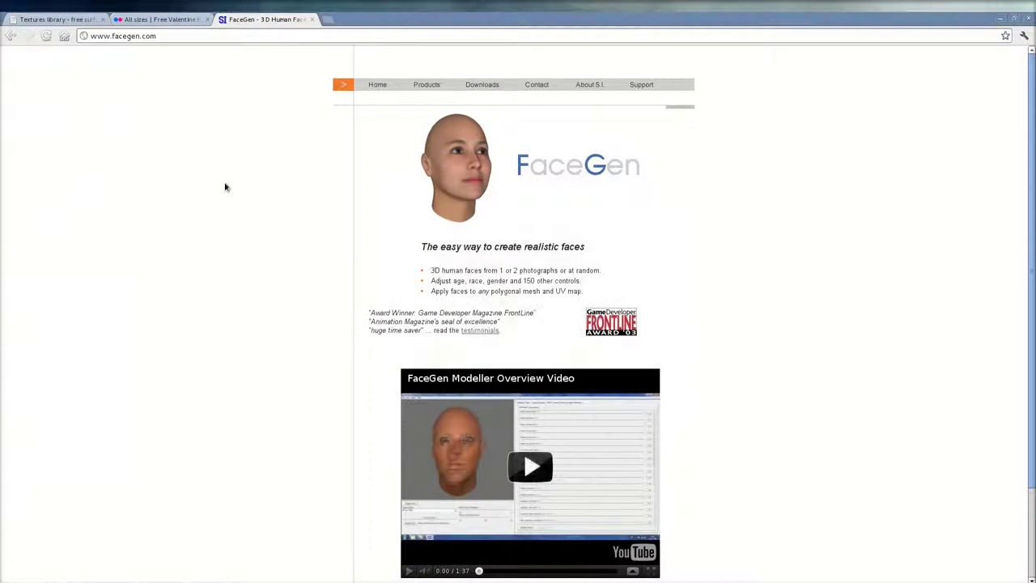
click(144, 20)
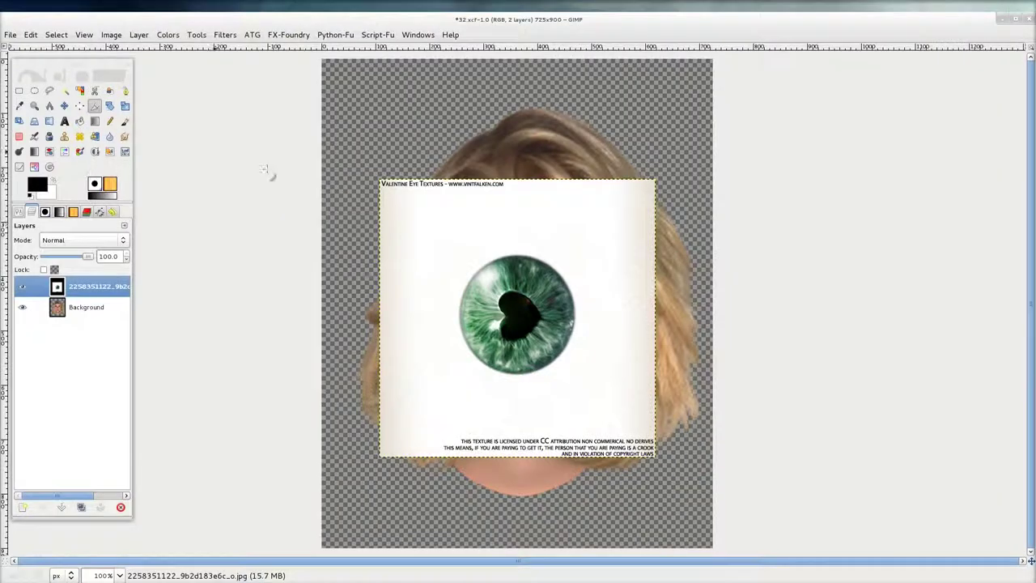
Crop only the eye layer to a 250×243 box around the green iris
drag(450, 234, 585, 379)
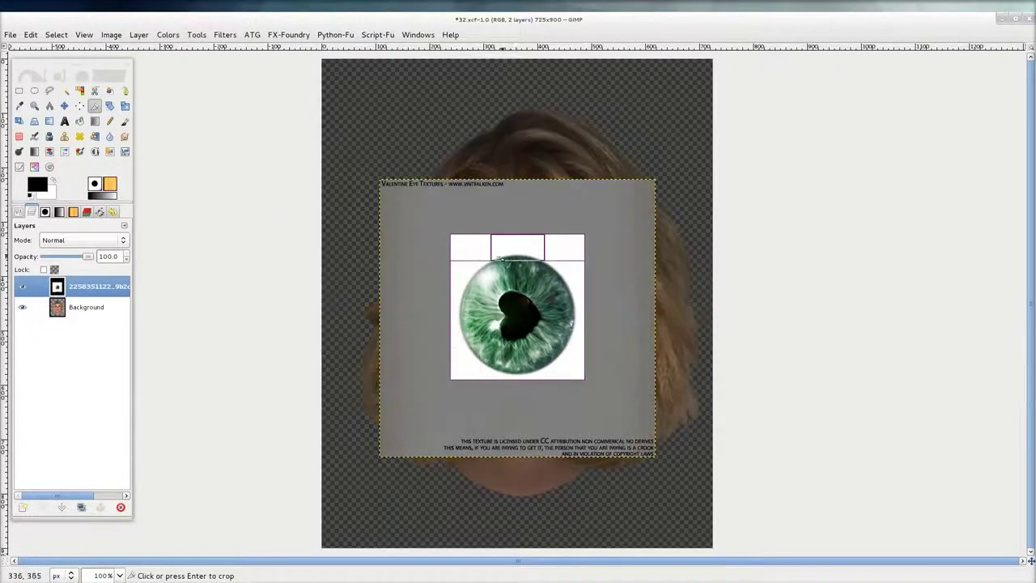
drag(504, 255, 511, 267)
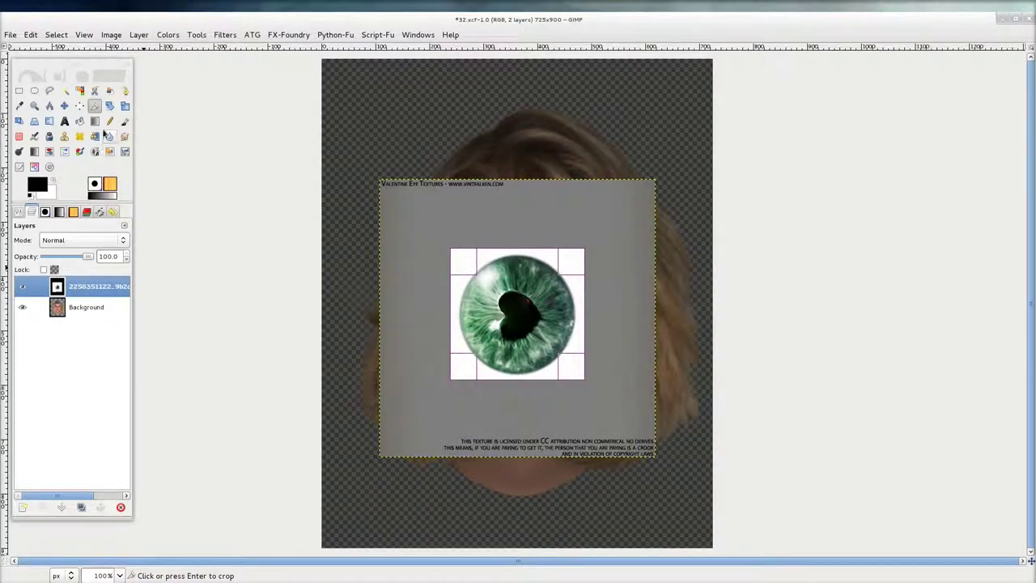
double_click(96, 107)
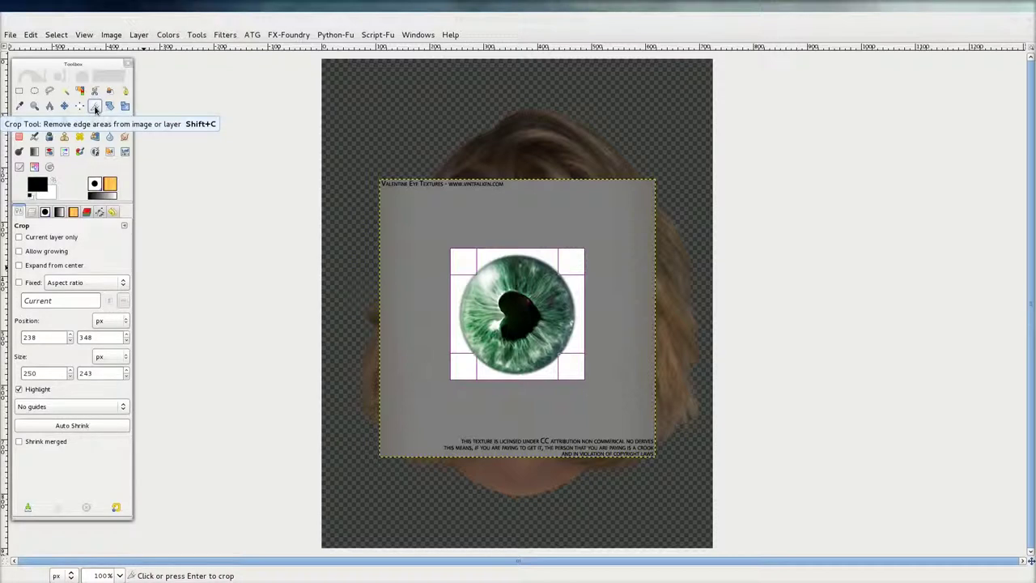
click(95, 107)
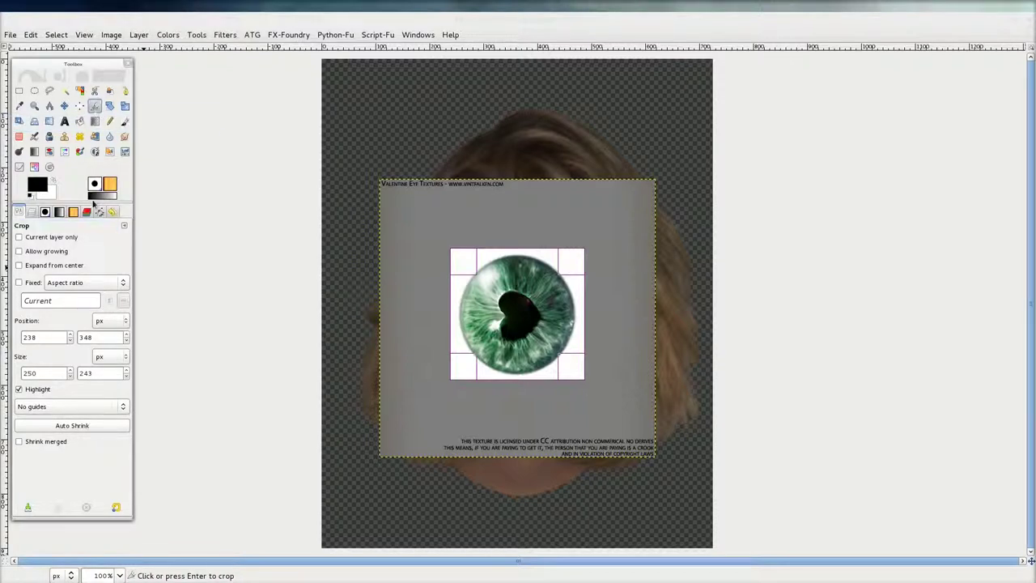
click(18, 238)
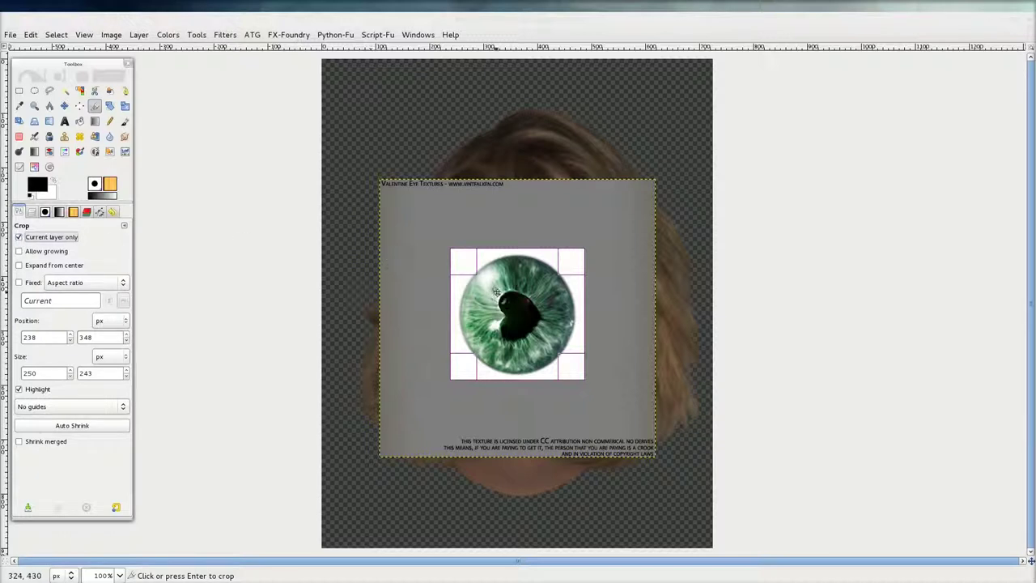
click(522, 331)
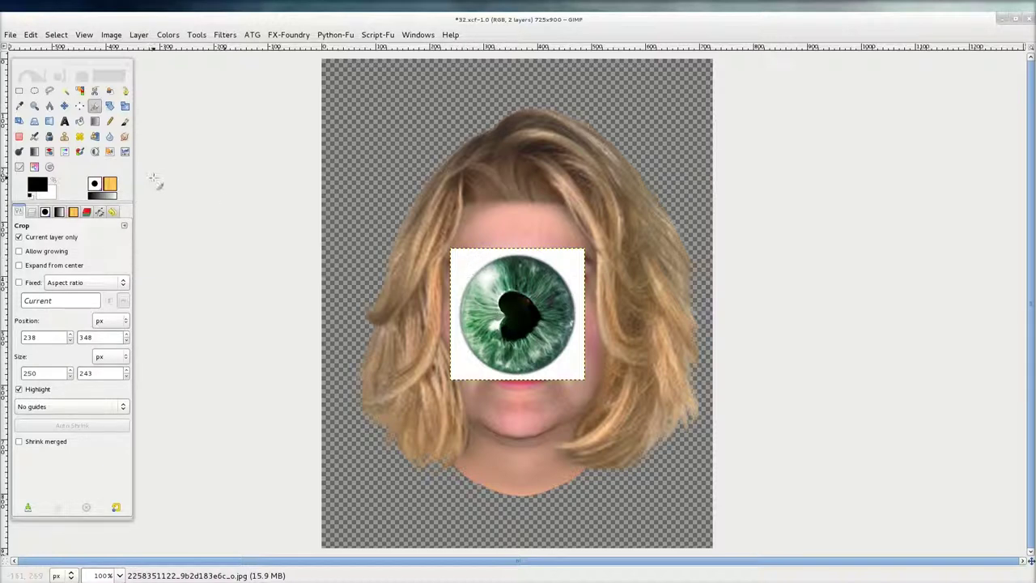
Draw a circular ellipse selection fitted tightly around the green iris
click(35, 92)
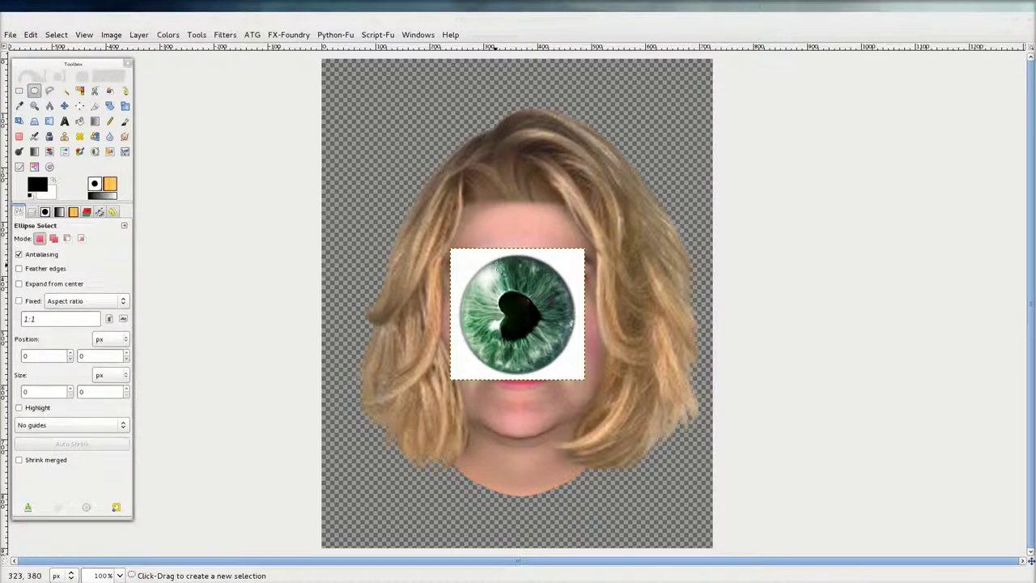
key(plus)
scroll(549, 322, up, 1)
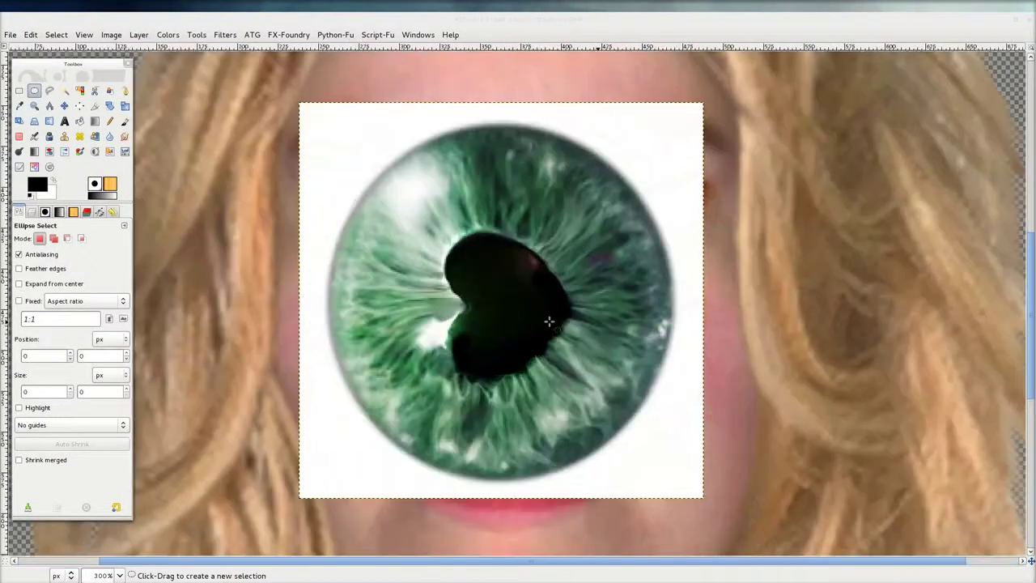
click(364, 180)
drag(364, 179, 657, 481)
drag(647, 178, 667, 149)
drag(374, 297, 327, 297)
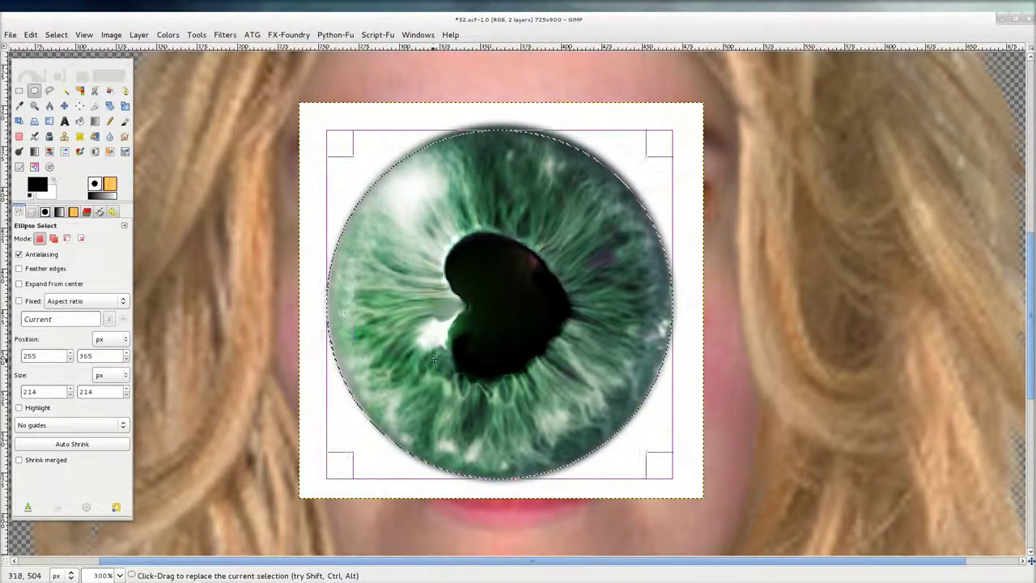
drag(338, 332, 340, 332)
drag(531, 143, 511, 140)
drag(341, 259, 345, 257)
drag(659, 272, 656, 273)
drag(519, 484, 520, 481)
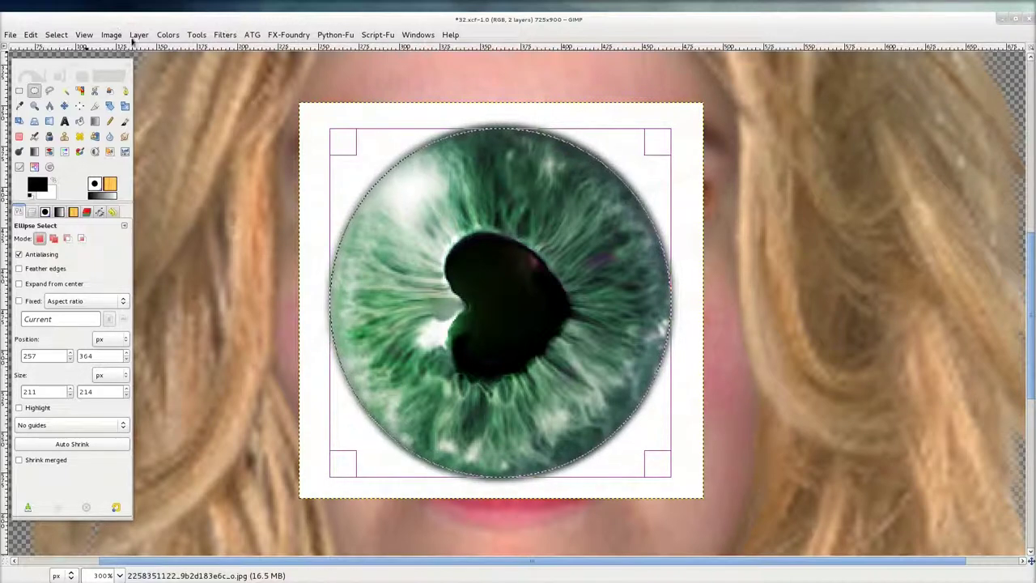
Invert the selection, add an alpha channel, delete the white surround, and deselect
click(56, 34)
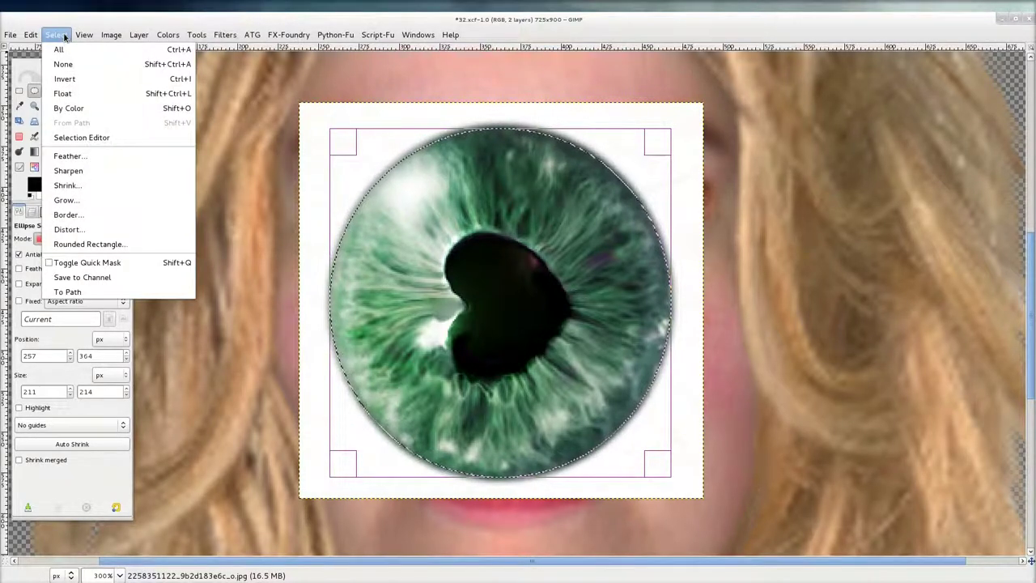
click(73, 81)
key(ctrl+l)
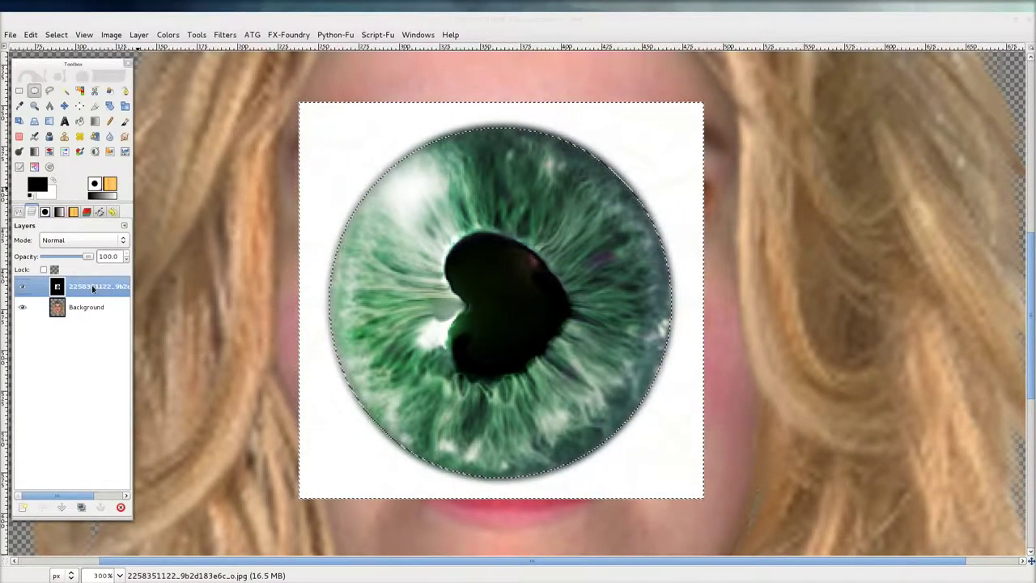
right_click(96, 288)
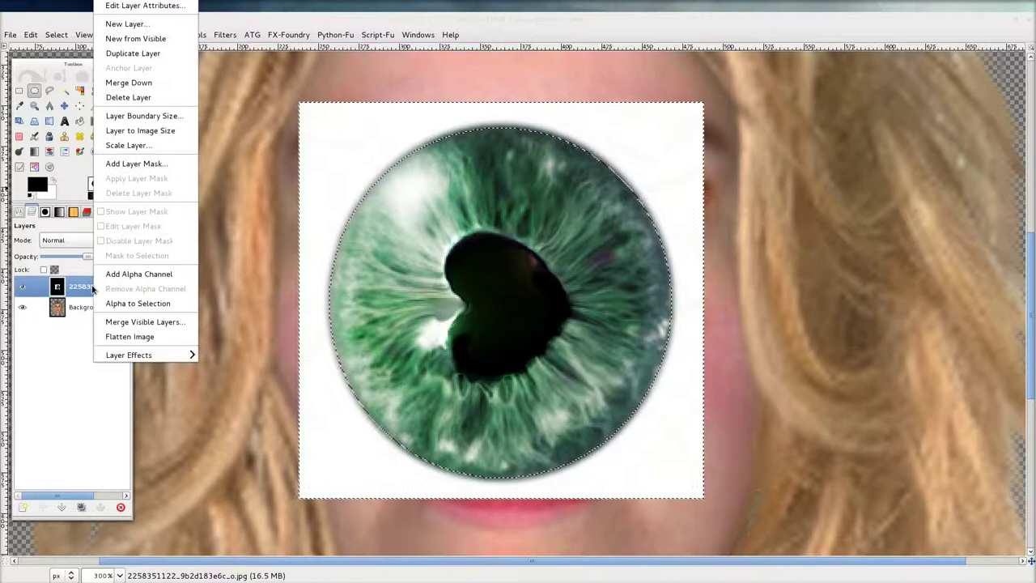
click(135, 277)
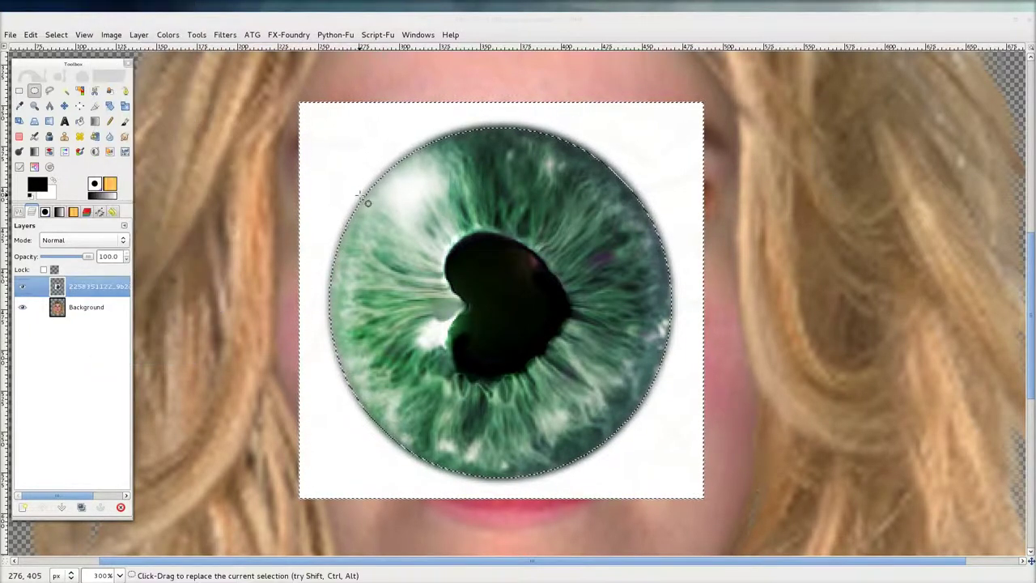
key(Delete)
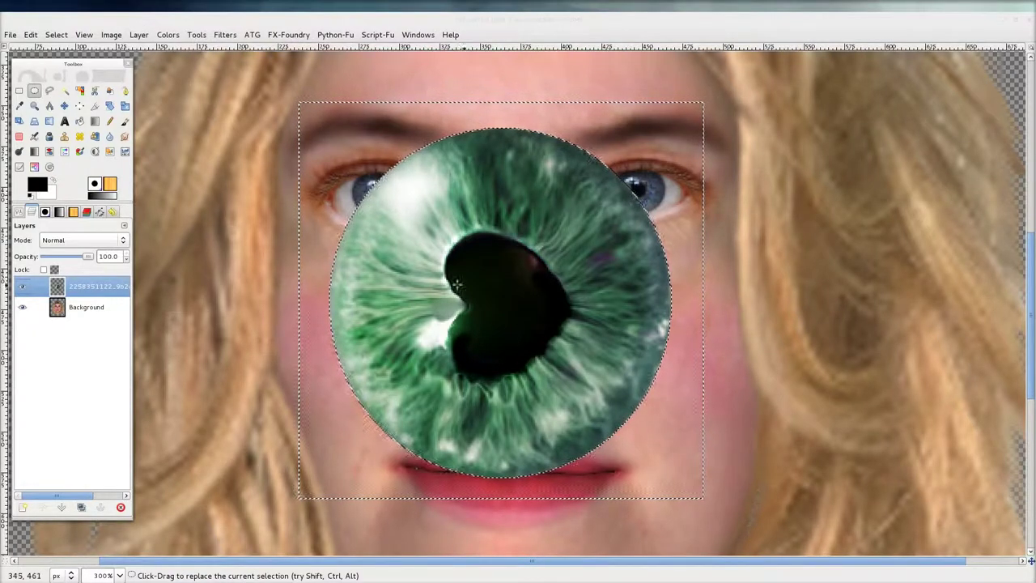
click(56, 34)
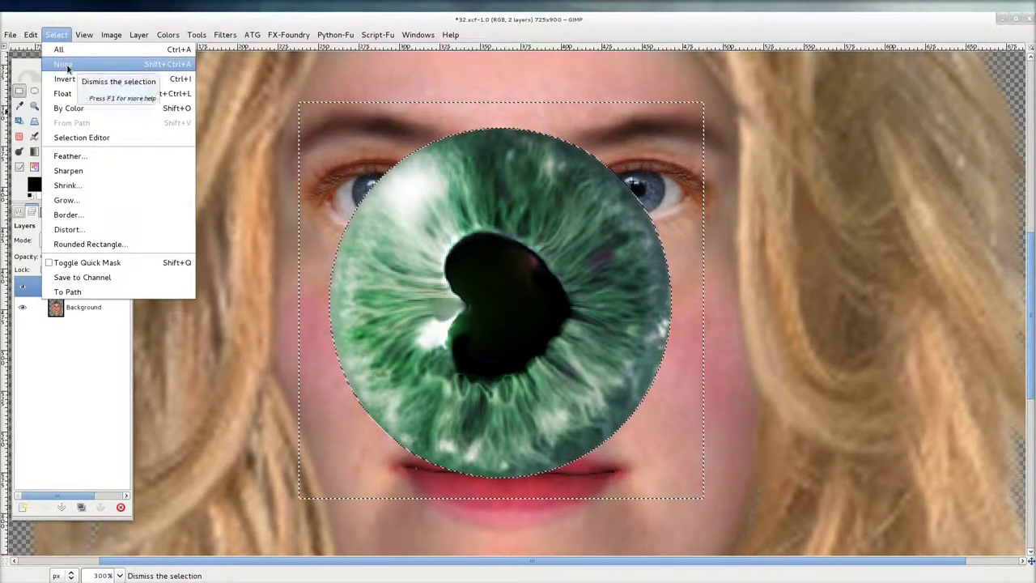
click(67, 68)
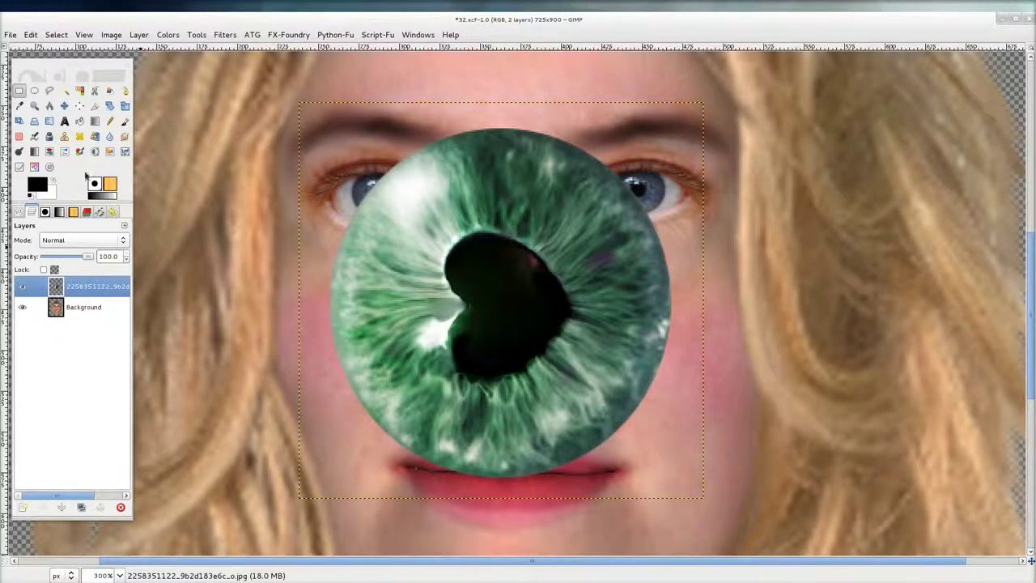
Rotate the iris layer by about 90.51° so the heart pupil stands upright
click(110, 105)
click(478, 237)
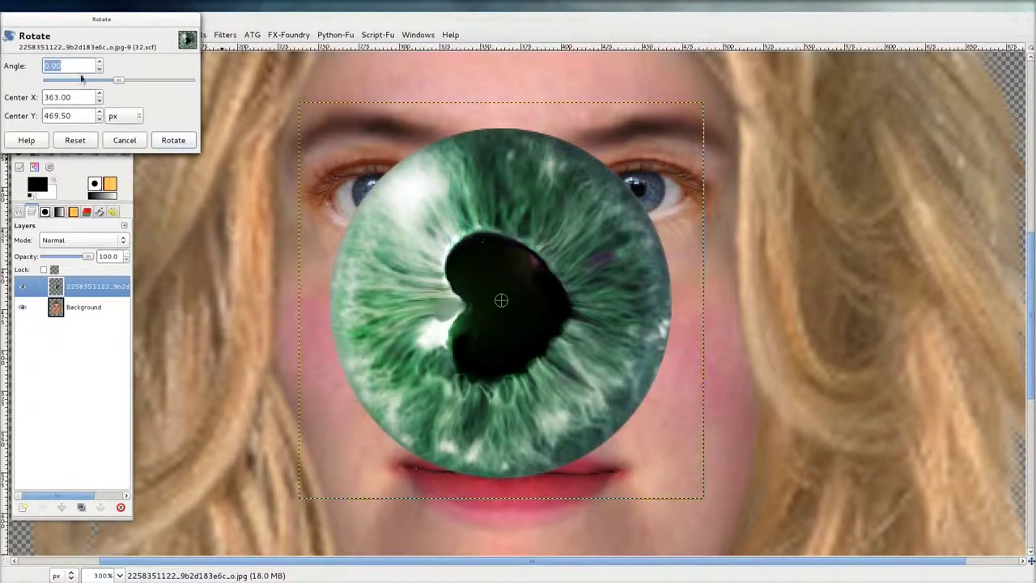
text(90)
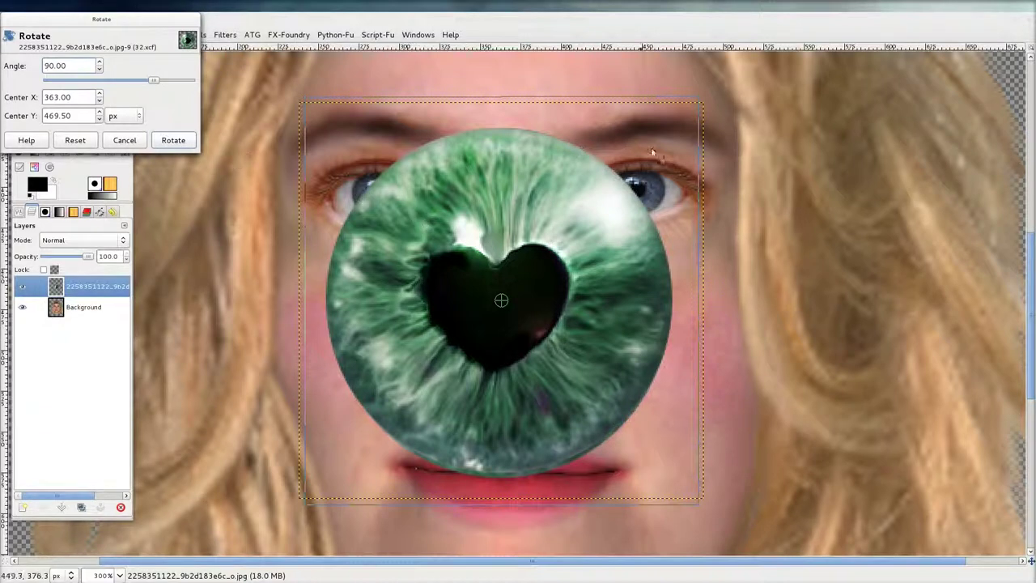
mouse_move(684, 122)
mouse_down()
mouse_move(692, 134)
mouse_move(686, 127)
mouse_up()
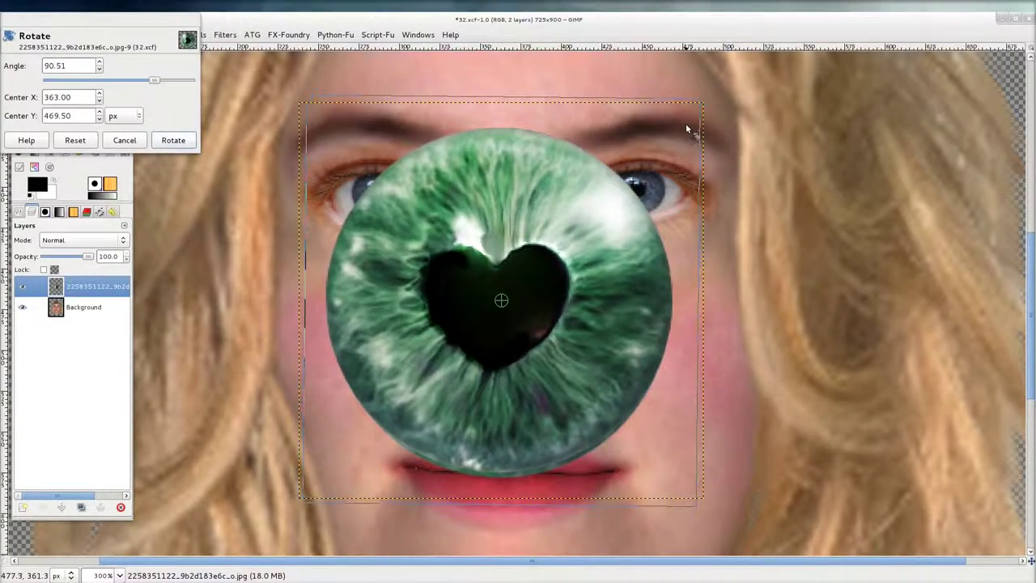
click(185, 144)
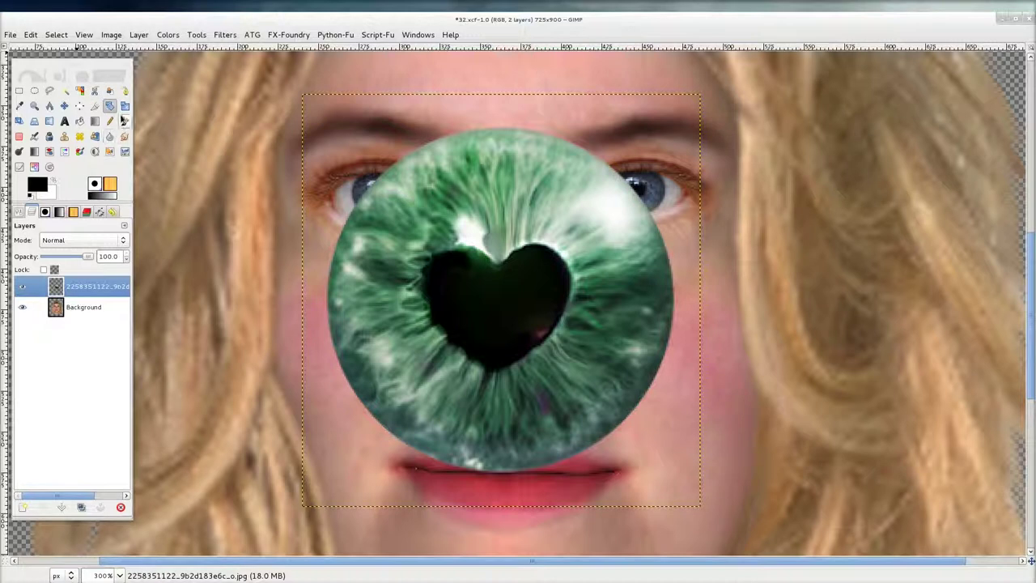
Shrink the iris layer to about 132×135 and move it up toward the left eye
click(125, 106)
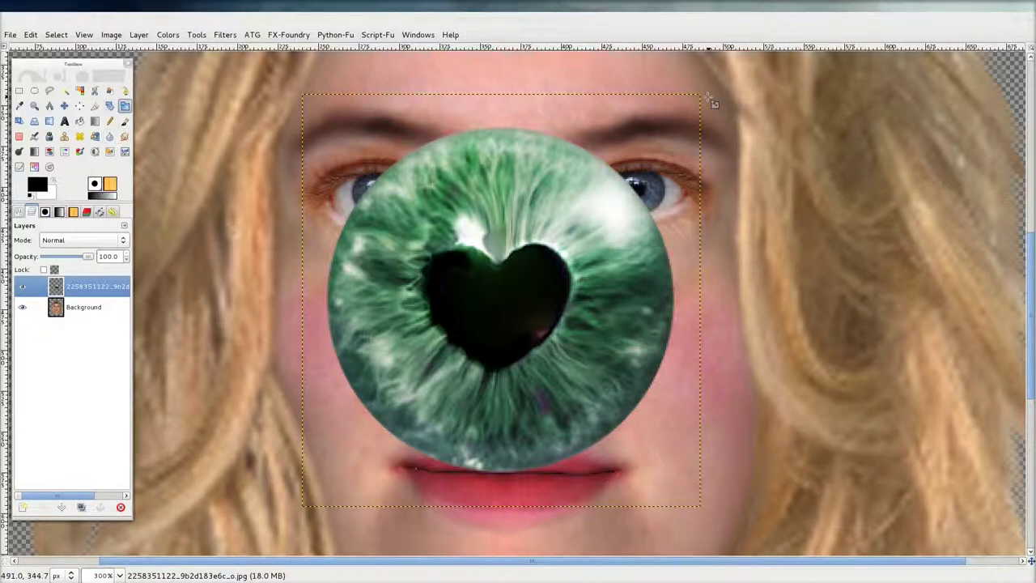
drag(703, 103, 302, 367)
click(168, 126)
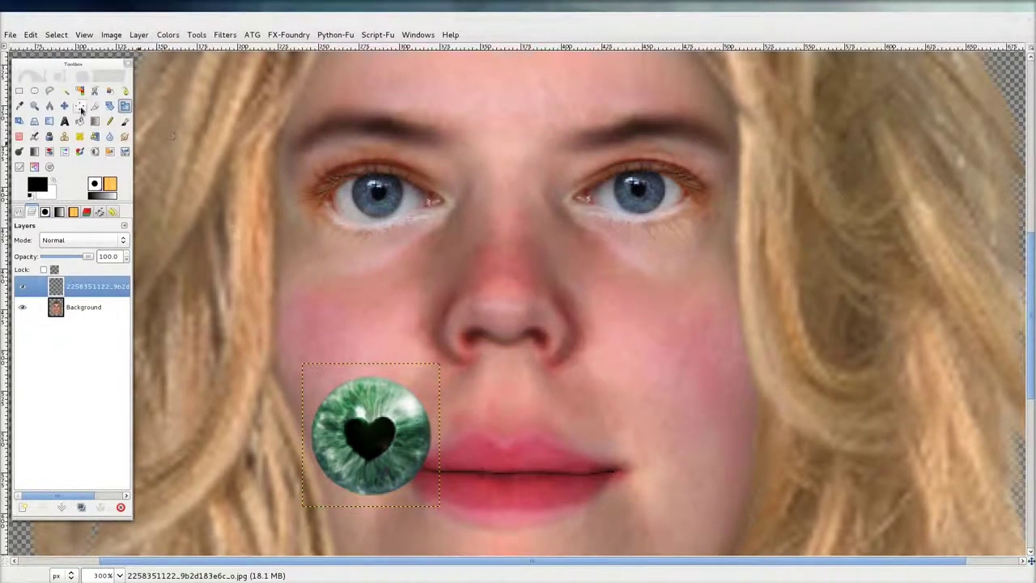
click(64, 107)
drag(373, 436, 409, 278)
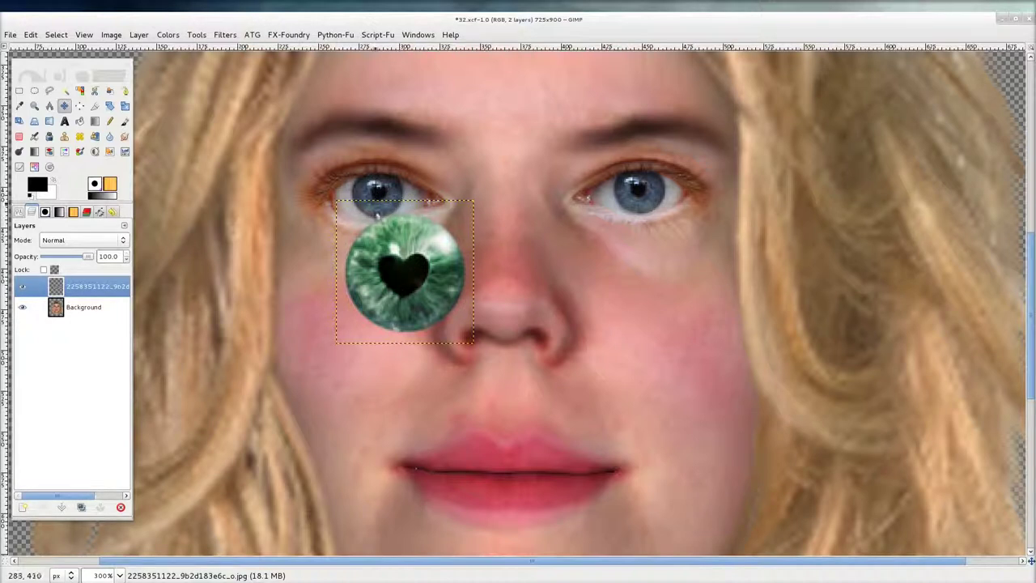
Scale the iris to 52×54 pixels and place it over the left eye
key(shift+s)
click(405, 272)
mouse_move(404, 272)
mouse_down()
mouse_move(382, 297)
mouse_move(403, 261)
mouse_move(386, 265)
mouse_move(404, 264)
mouse_up()
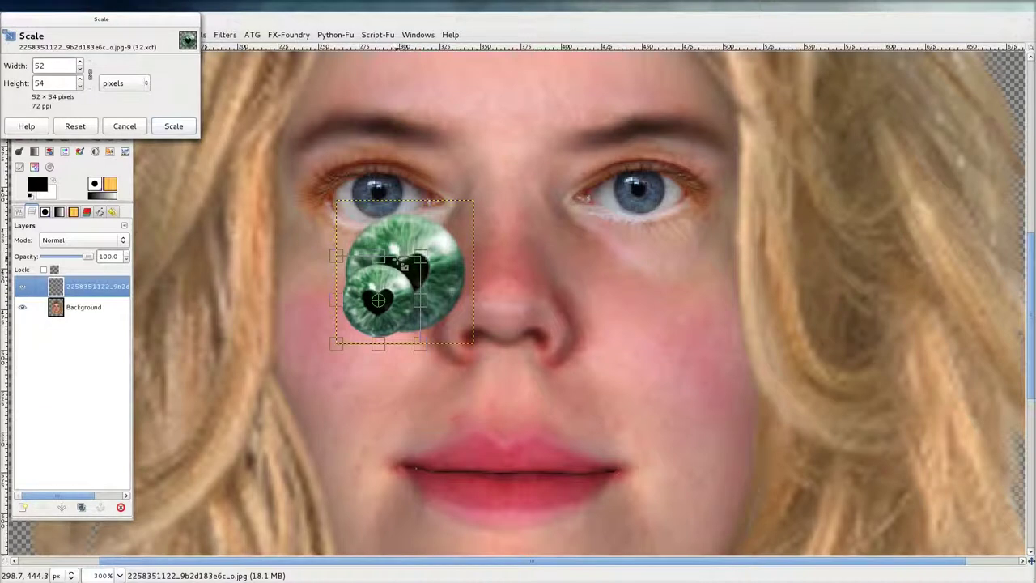
click(172, 126)
click(64, 105)
drag(377, 301, 374, 198)
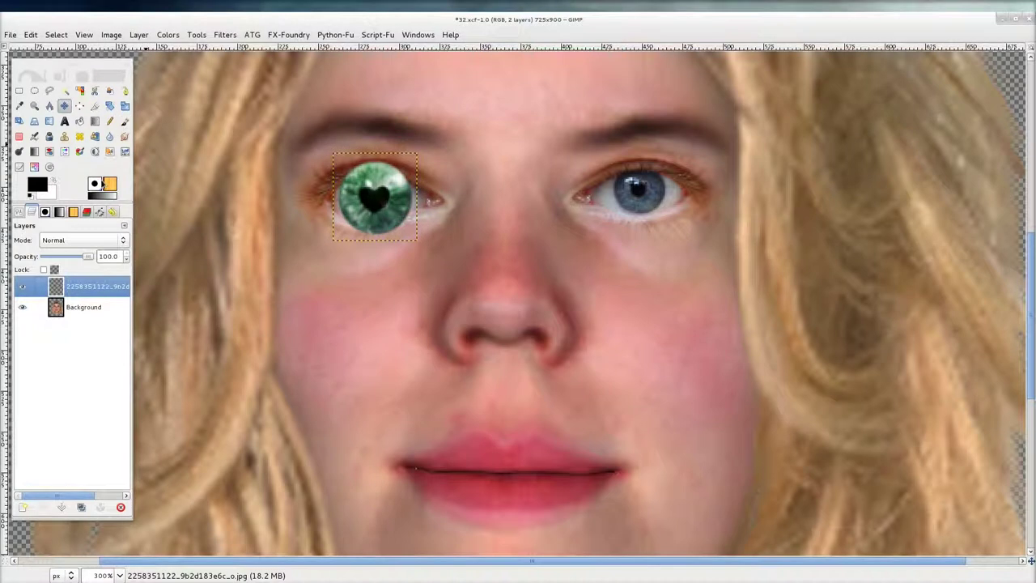
Lower the iris opacity and zoom in to centre it on the eye
drag(88, 256, 71, 257)
scroll(388, 157, up, 1)
scroll(385, 170, up, 3)
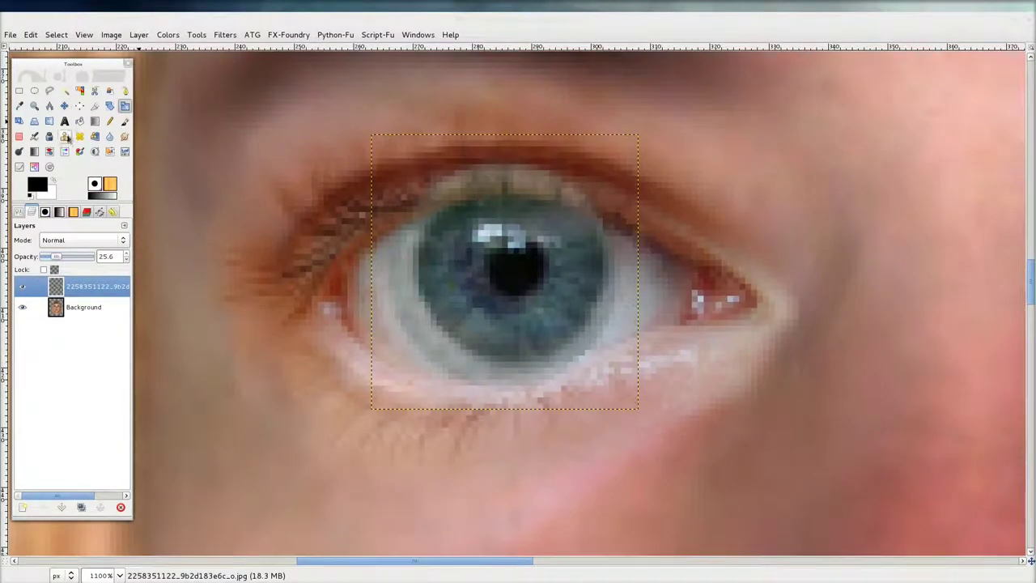
click(64, 105)
drag(450, 240, 472, 253)
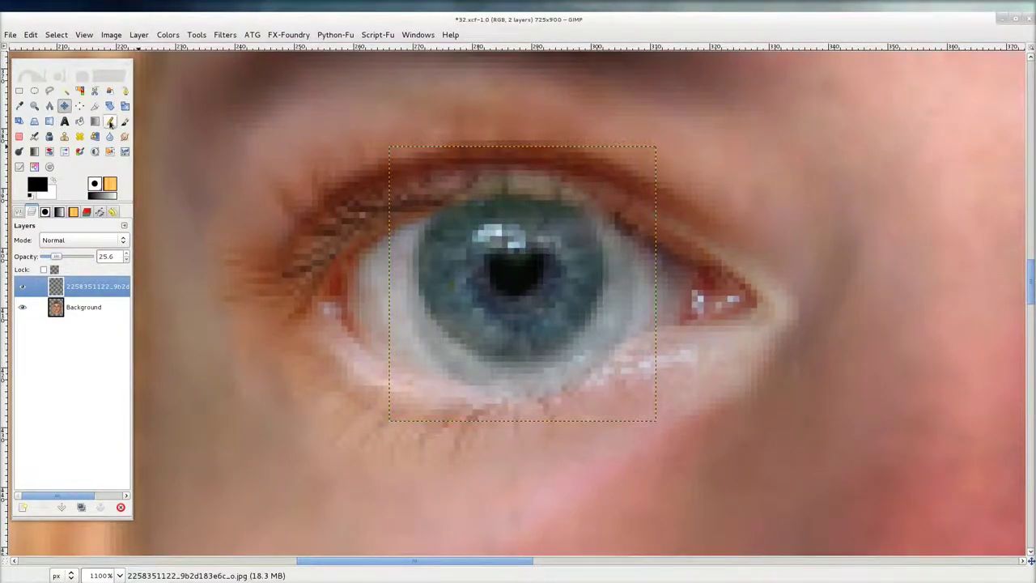
Scale the iris to 35×35 px, recentre it, and restore 100 opacity
click(125, 105)
drag(661, 424, 629, 396)
click(173, 126)
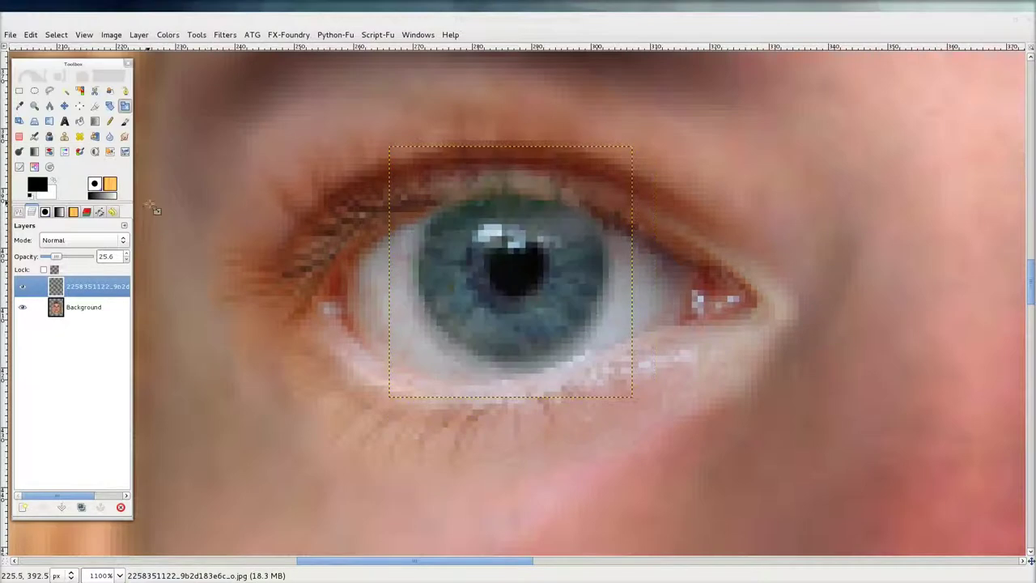
drag(496, 248, 538, 276)
drag(56, 258, 144, 257)
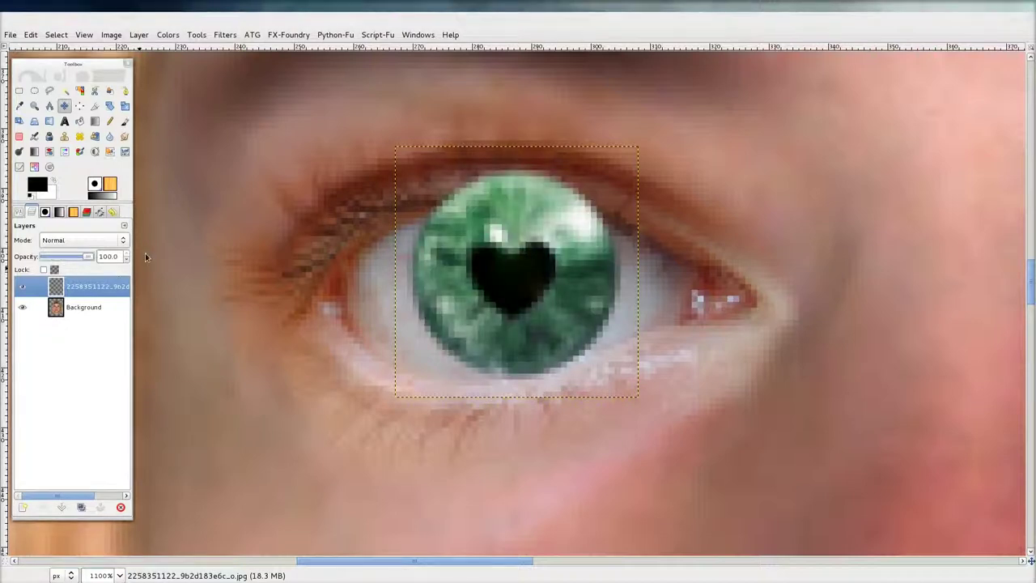
scroll(697, 303, down, 4)
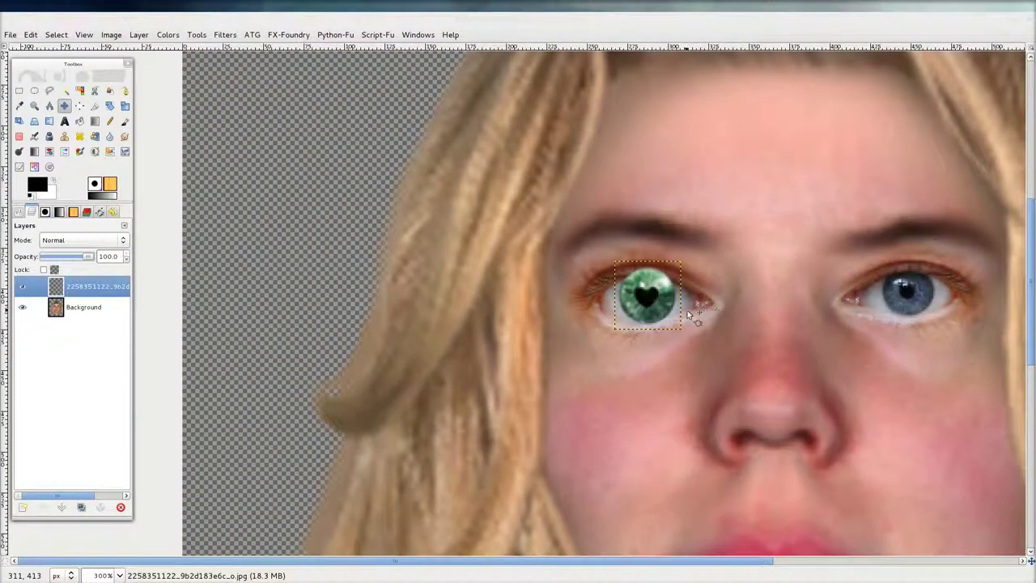
scroll(688, 310, right, 5)
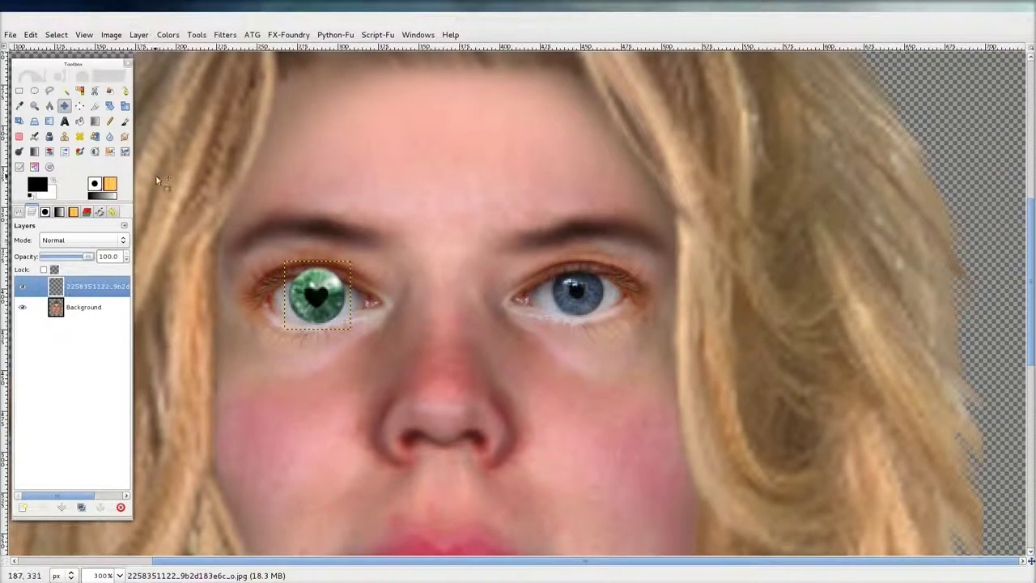
Duplicate the green iris layer and move the copy onto the right eye
click(83, 507)
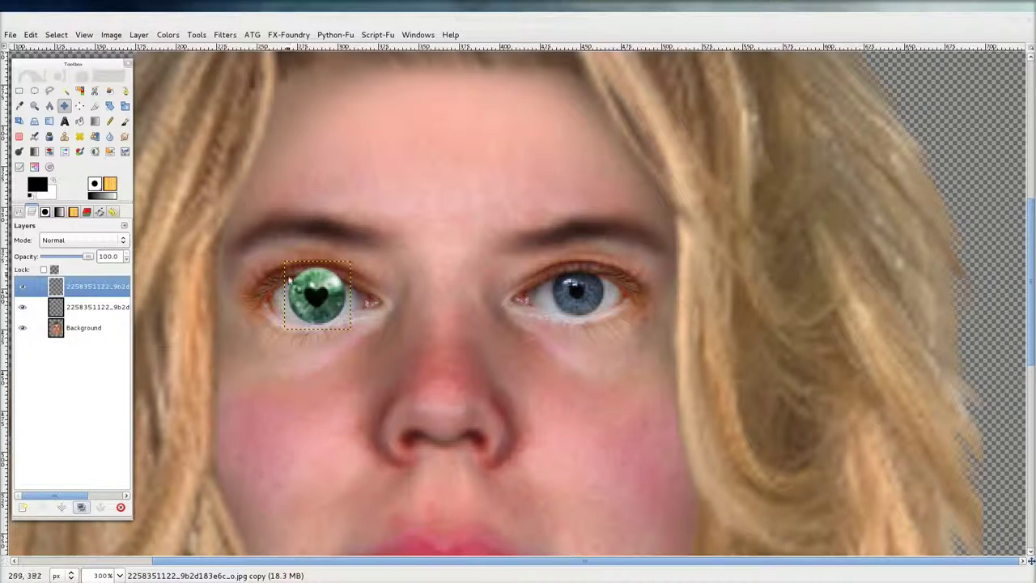
drag(327, 302, 576, 278)
scroll(588, 301, up, 2)
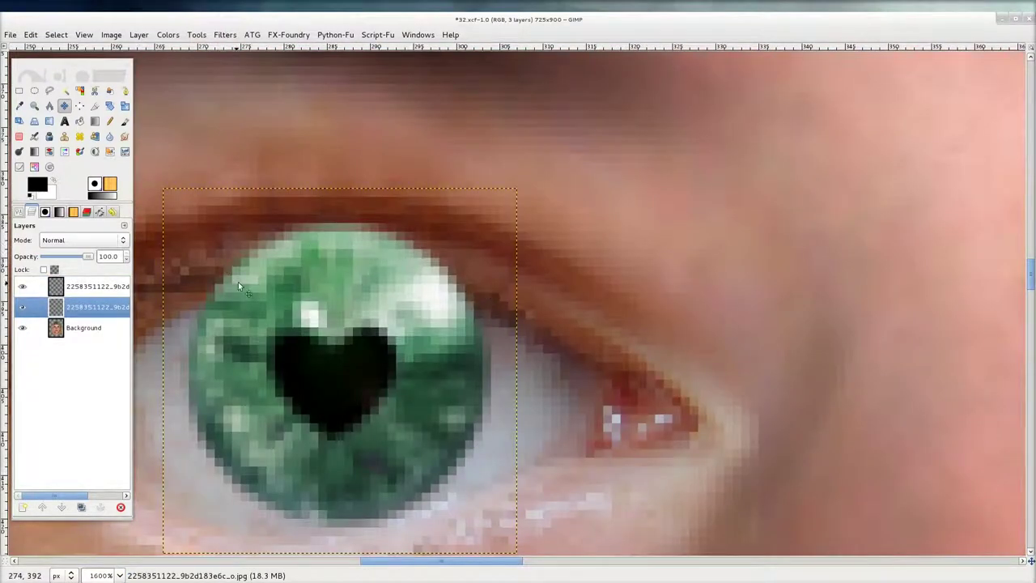
scroll(336, 272, down, 2)
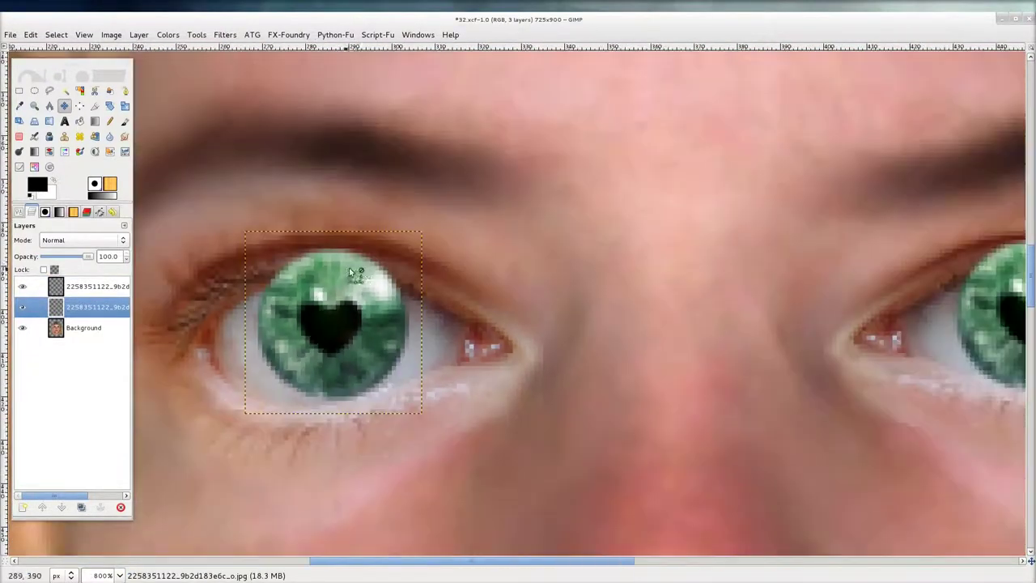
scroll(336, 271, up, 3)
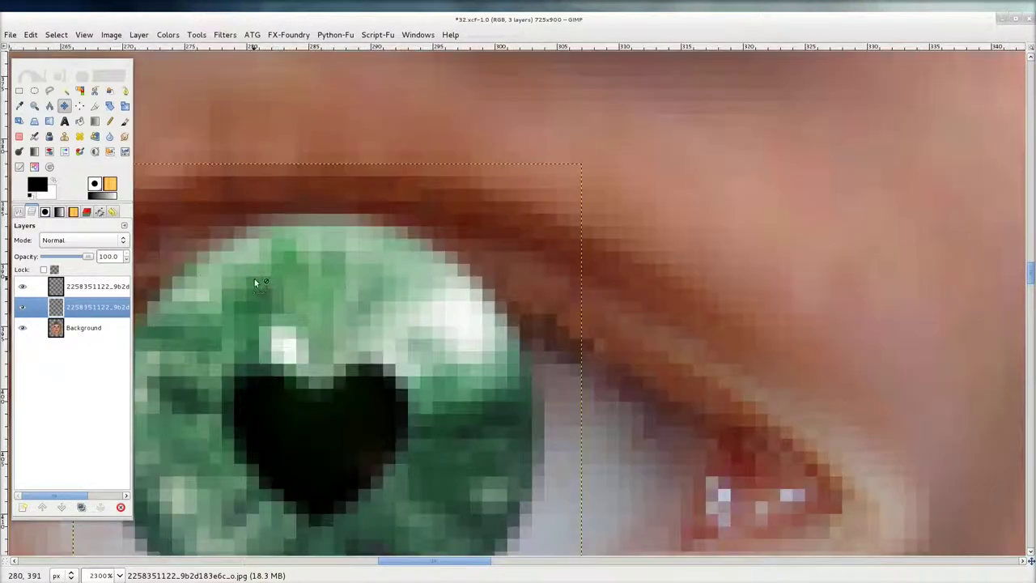
scroll(231, 276, down, 1)
Add a layer mask to the iris layer
right_click(84, 311)
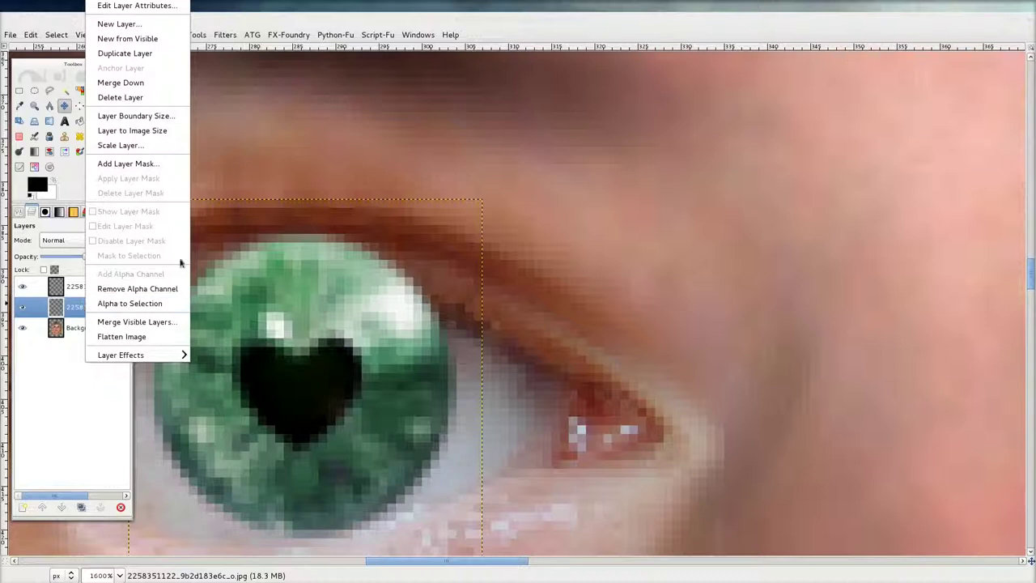
click(150, 163)
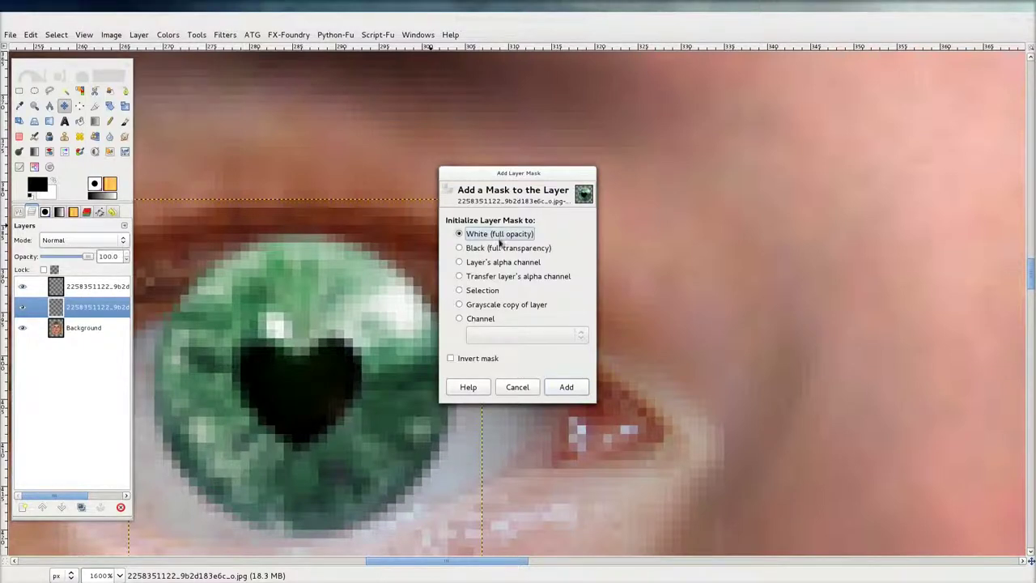
click(564, 386)
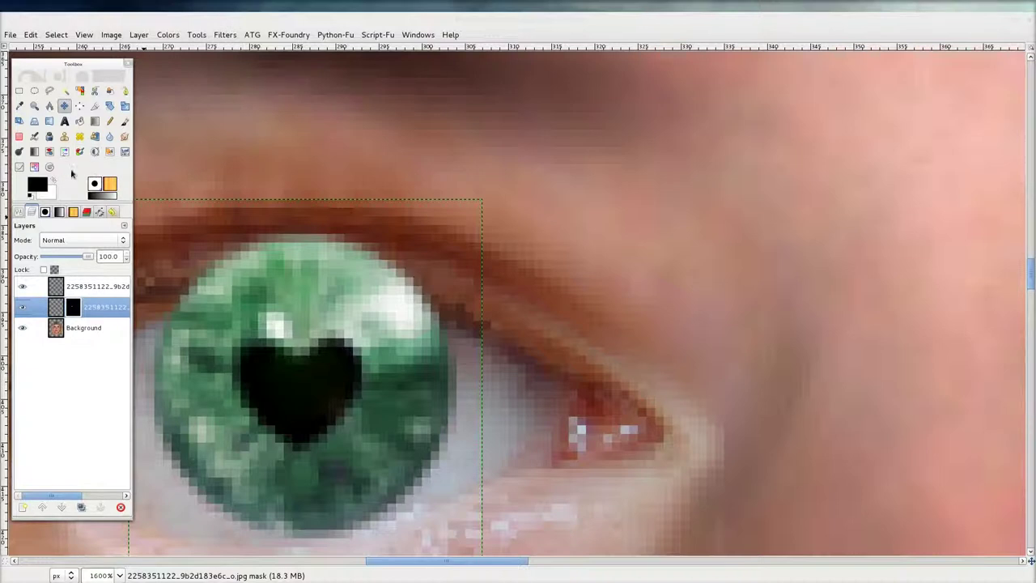
Select the Paintbrush with the Circle Fuzzy (15) brush
double_click(125, 122)
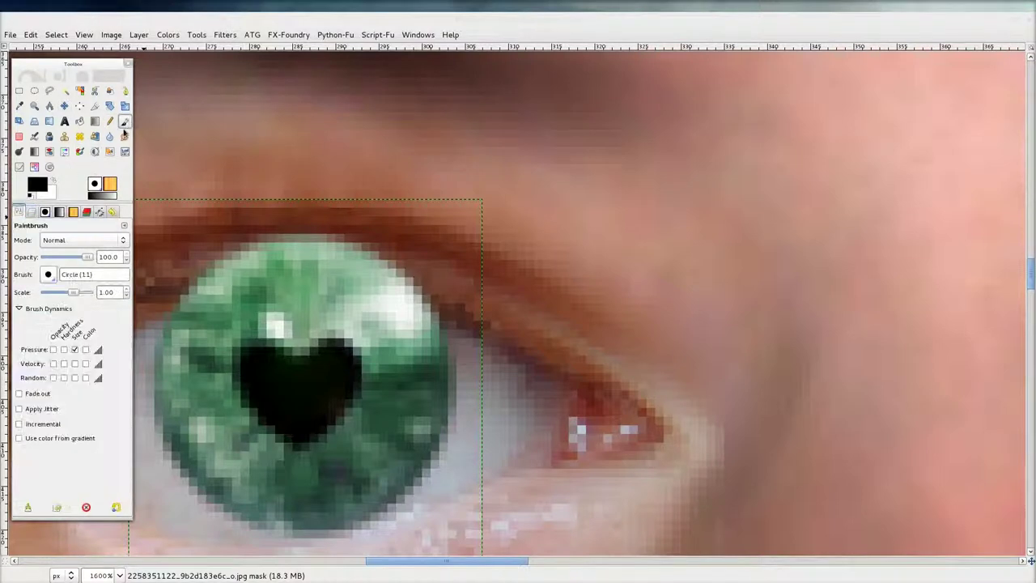
click(49, 275)
scroll(98, 421, down, 4)
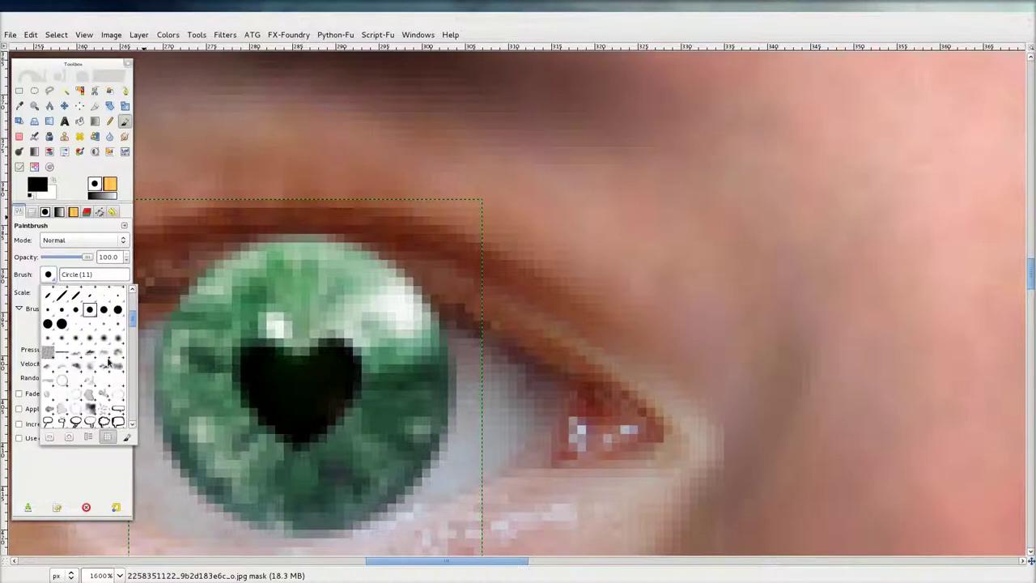
click(79, 321)
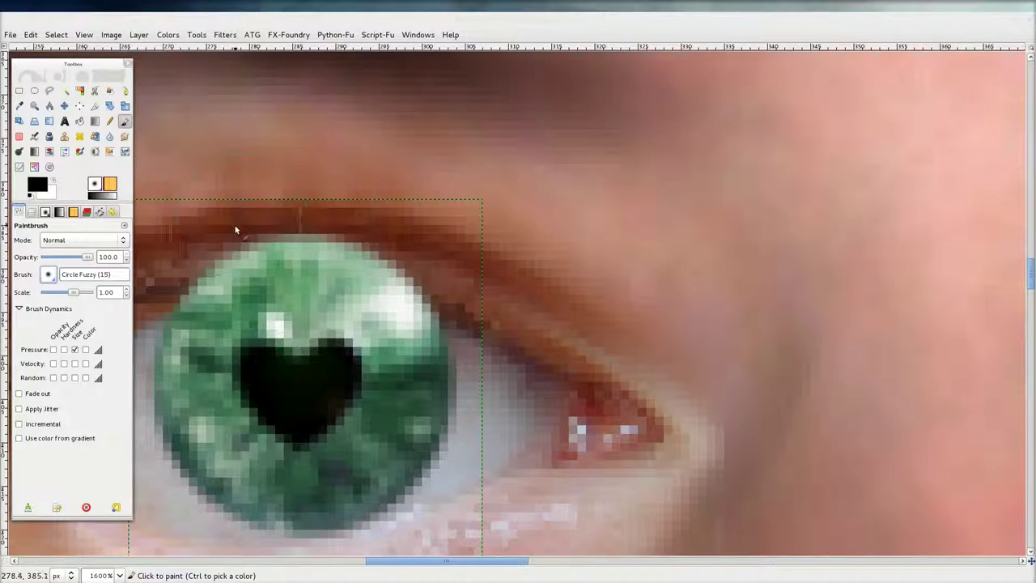
Paint black on the left-eye mask to hide the iris top, then restore some highlight in white
mouse_move(254, 204)
mouse_down()
mouse_move(353, 224)
mouse_move(199, 213)
mouse_move(430, 260)
mouse_move(232, 231)
mouse_move(349, 234)
mouse_move(389, 250)
mouse_move(429, 249)
mouse_move(208, 232)
mouse_move(227, 260)
mouse_move(180, 270)
mouse_move(394, 268)
mouse_move(386, 259)
mouse_move(463, 294)
mouse_move(419, 284)
mouse_move(409, 327)
mouse_move(460, 285)
mouse_up()
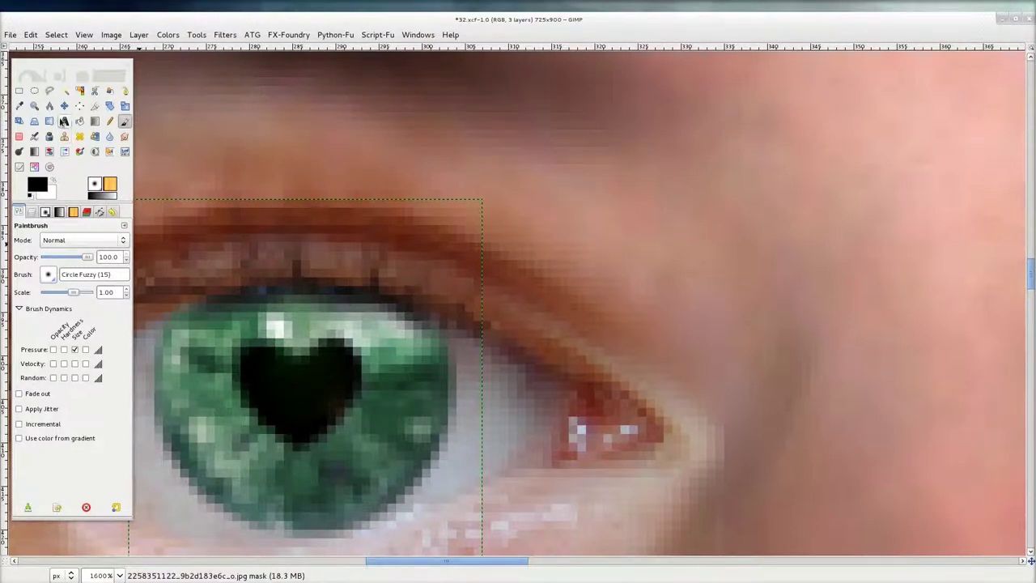
click(53, 185)
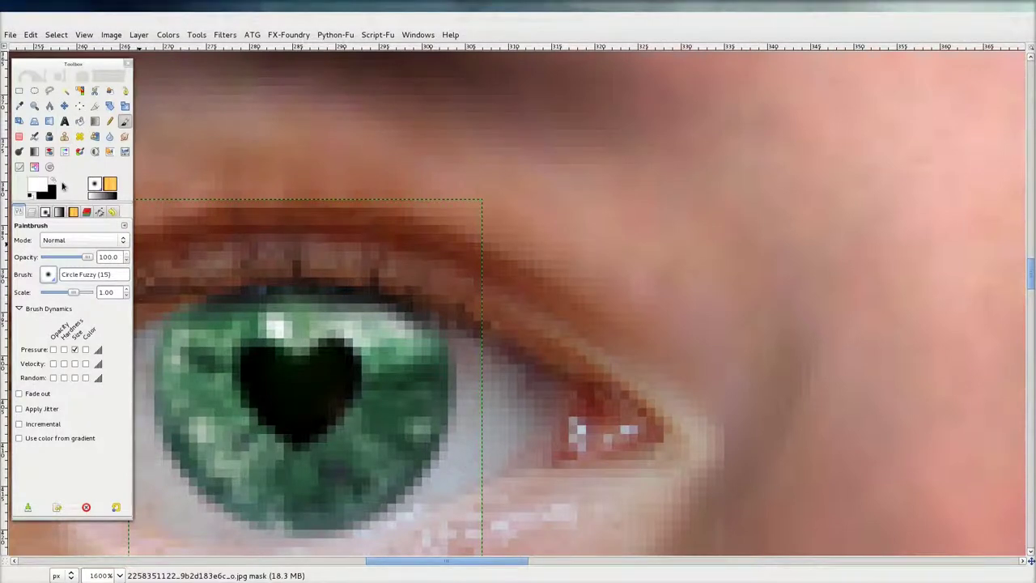
mouse_move(338, 340)
mouse_down()
mouse_move(397, 348)
mouse_move(233, 348)
mouse_move(295, 343)
mouse_up()
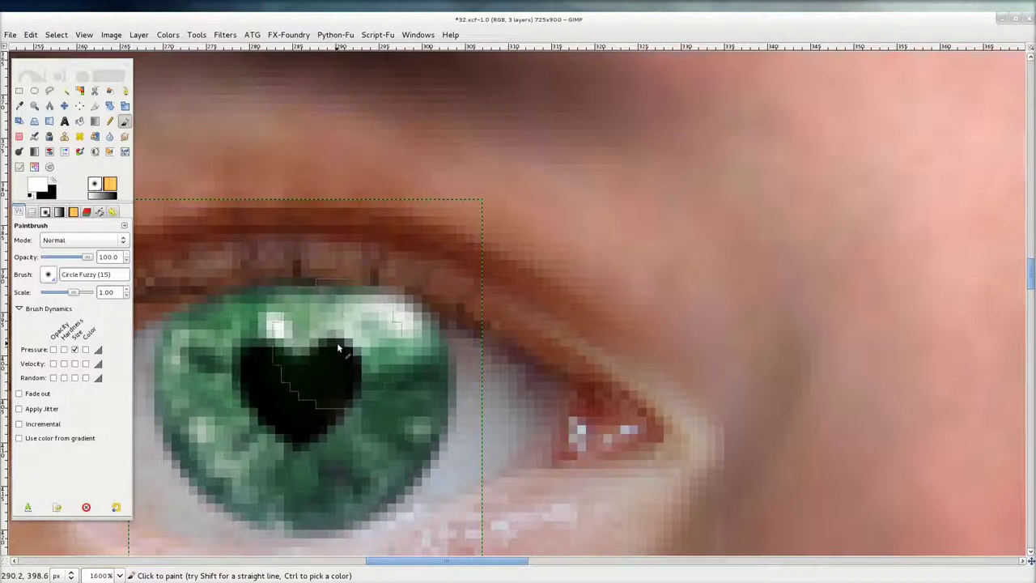
scroll(374, 300, down, 5)
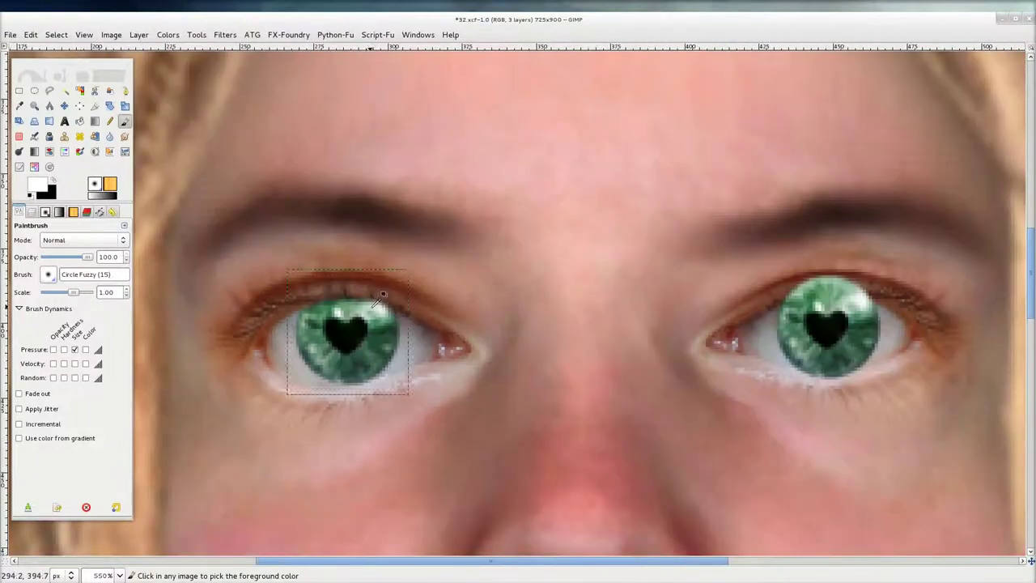
ctrl+scroll(402, 322, up, 2)
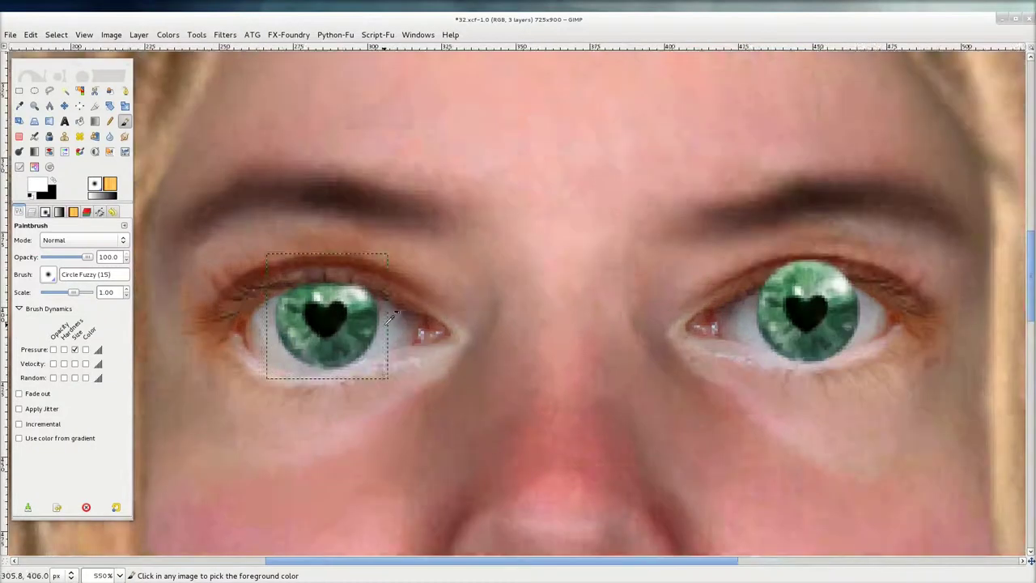
ctrl+scroll(381, 347, up, 2)
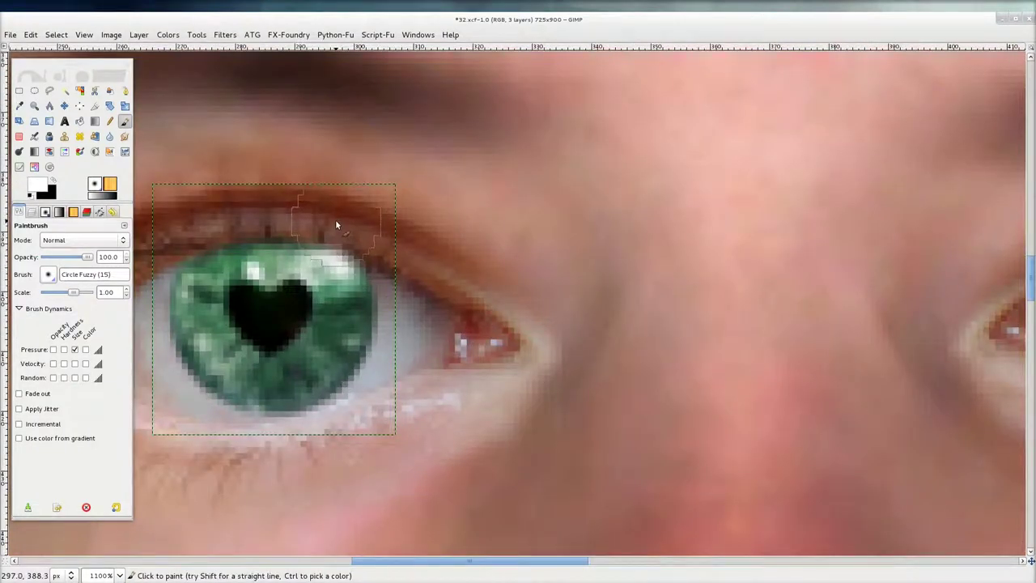
Shrink the Paintbrush to scale 0.26 and repaint the iris's top edge in white
key(x)
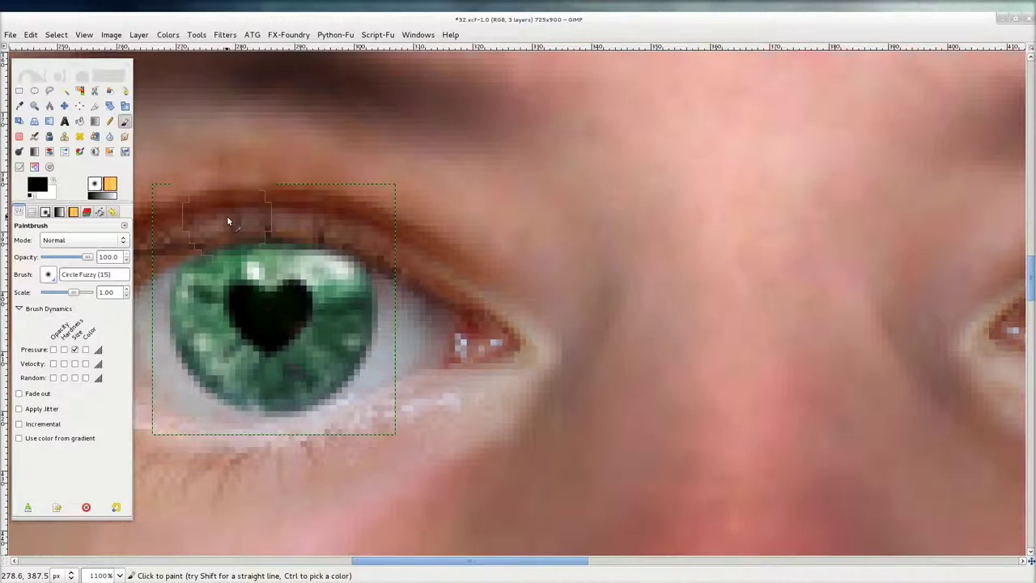
ctrl+scroll(373, 225, down, 1)
ctrl+scroll(373, 225, down, 3)
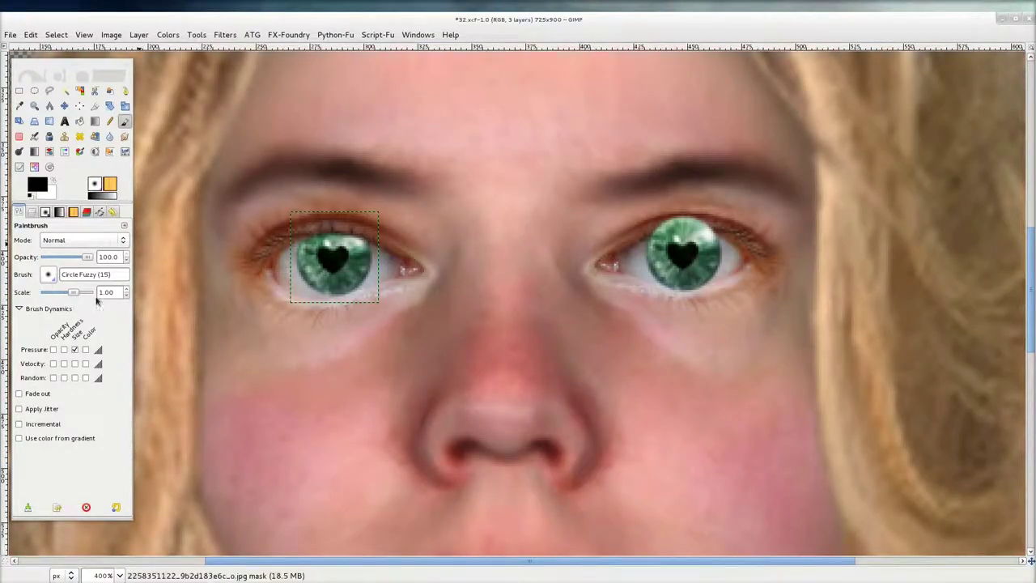
drag(77, 293, 67, 295)
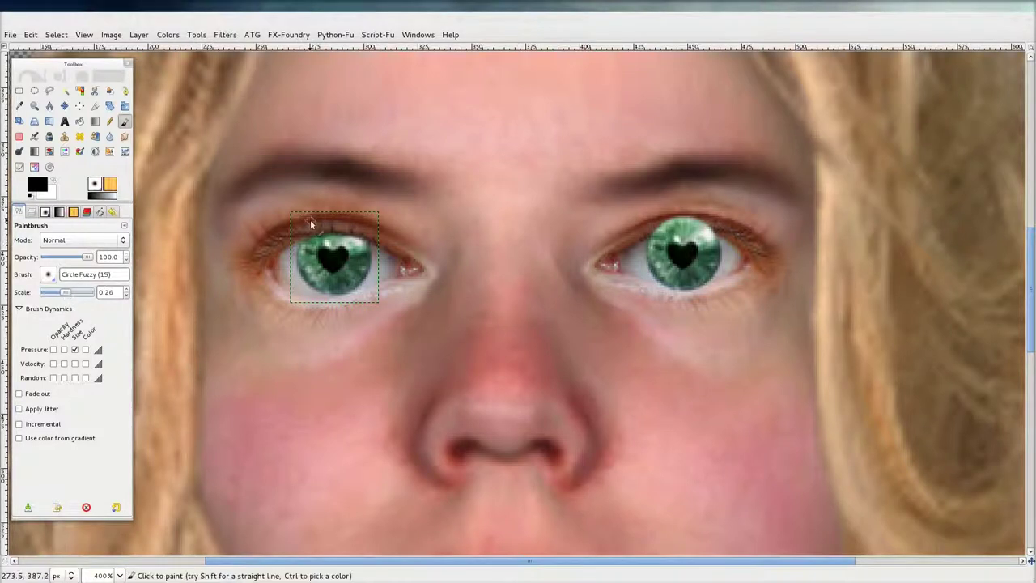
ctrl+scroll(356, 236, up, 3)
ctrl+scroll(326, 239, up, 1)
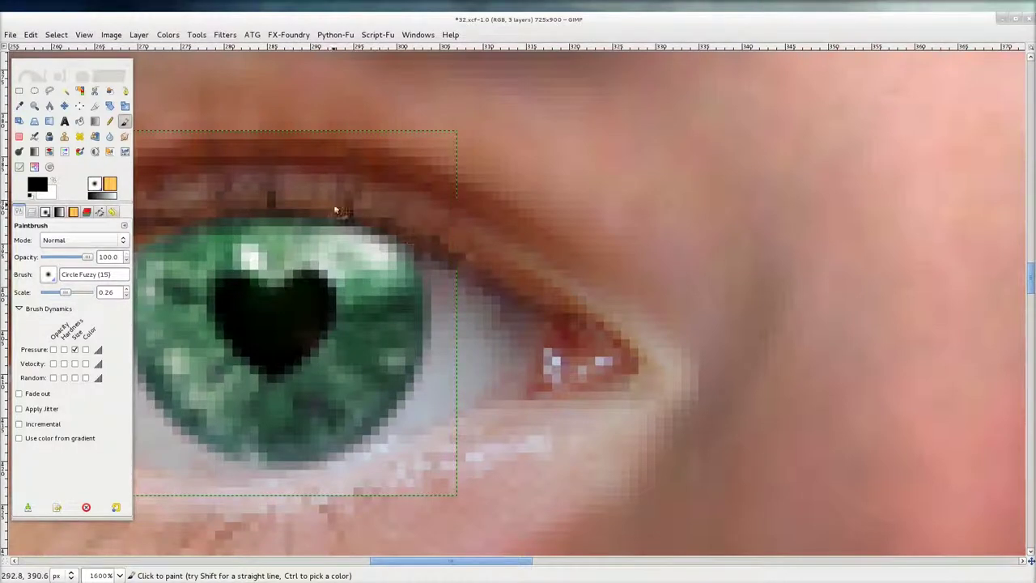
key(x)
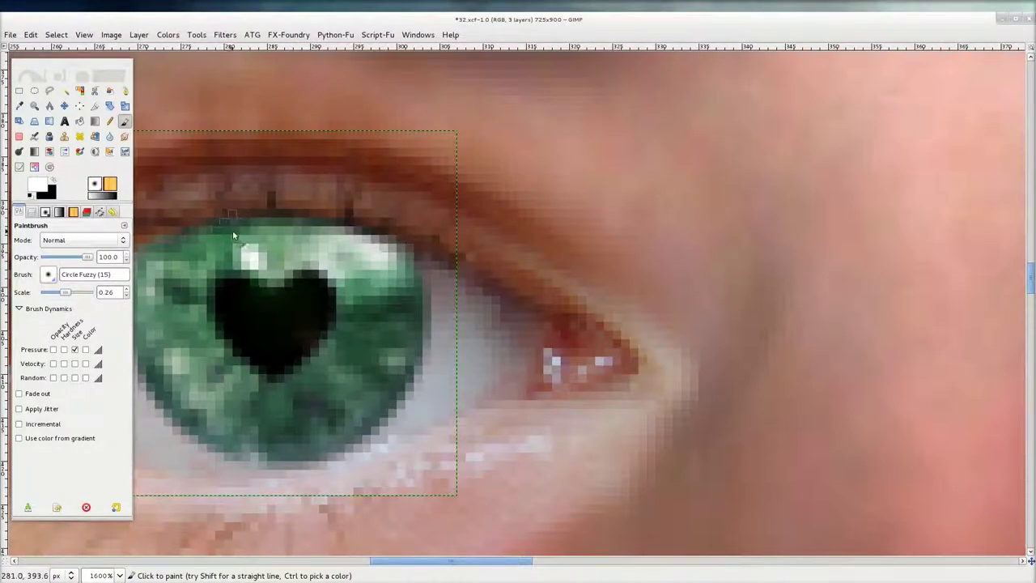
mouse_move(235, 236)
mouse_down()
mouse_move(348, 236)
mouse_move(404, 267)
mouse_move(298, 237)
mouse_move(194, 229)
mouse_move(158, 264)
mouse_move(285, 222)
mouse_move(407, 253)
mouse_move(415, 237)
mouse_move(305, 200)
mouse_move(160, 217)
mouse_move(347, 209)
mouse_move(200, 218)
mouse_move(376, 219)
mouse_move(427, 240)
mouse_move(219, 201)
mouse_move(165, 211)
mouse_move(174, 214)
mouse_move(145, 231)
mouse_move(220, 227)
mouse_move(366, 180)
mouse_move(334, 173)
mouse_up()
Swap between black and white to finish the mask, then bring up the Layers list
key(x)
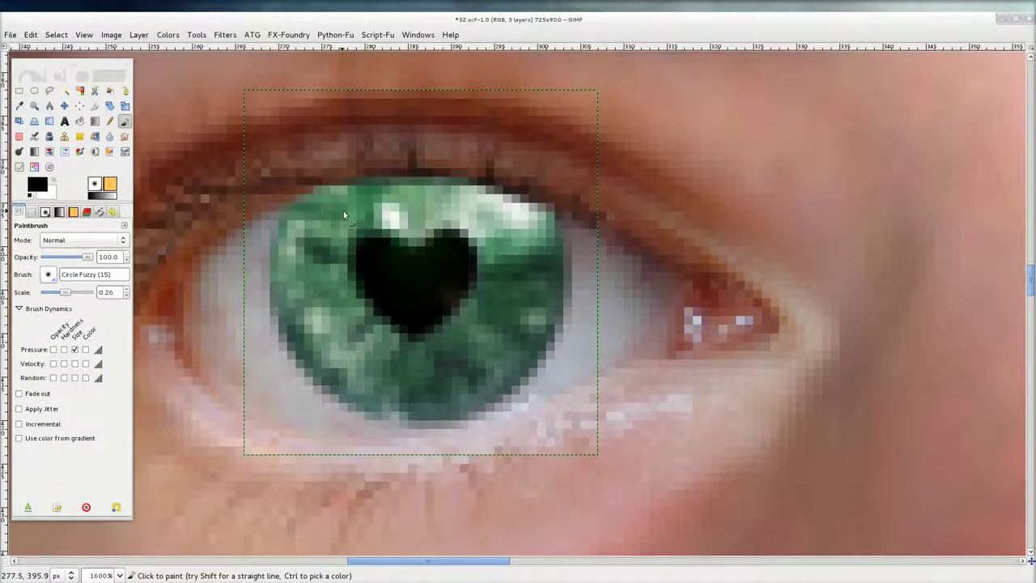
key(x)
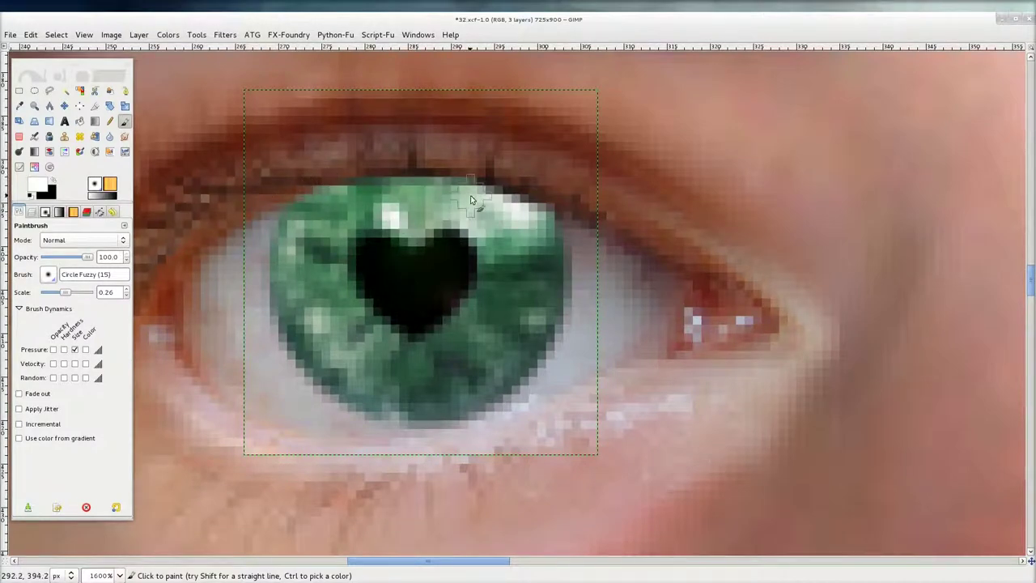
key(ctrl)
scroll(466, 202, down, 6)
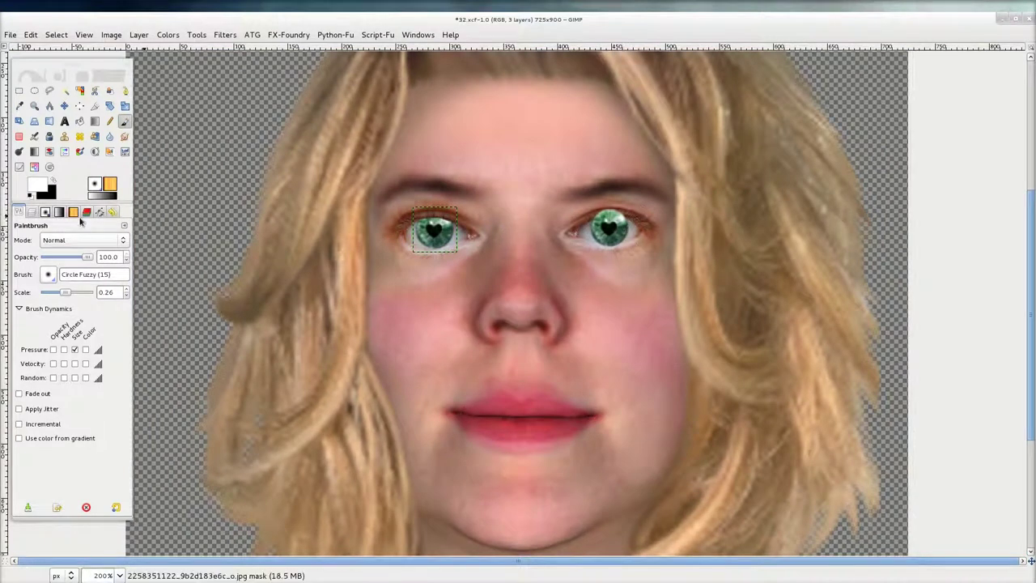
click(35, 213)
click(33, 212)
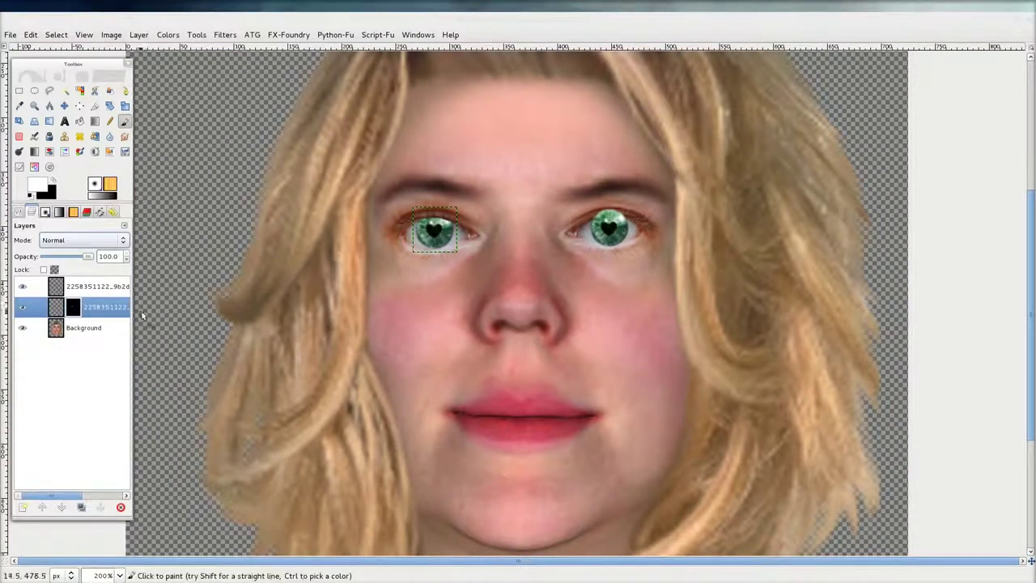
Add a fully opaque white layer mask to the copied top eye layer
click(98, 288)
double_click(98, 288)
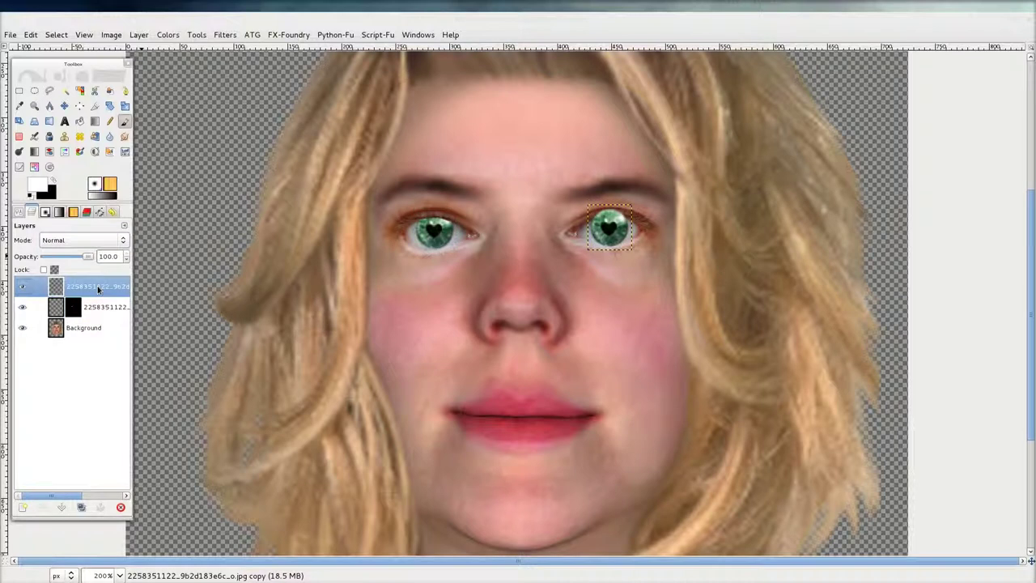
right_click(97, 286)
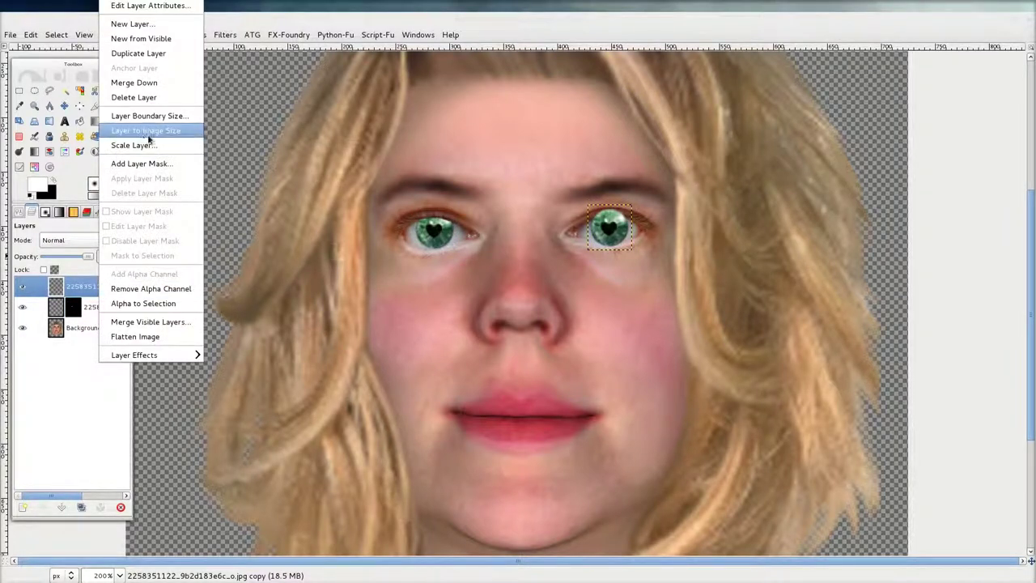
click(160, 165)
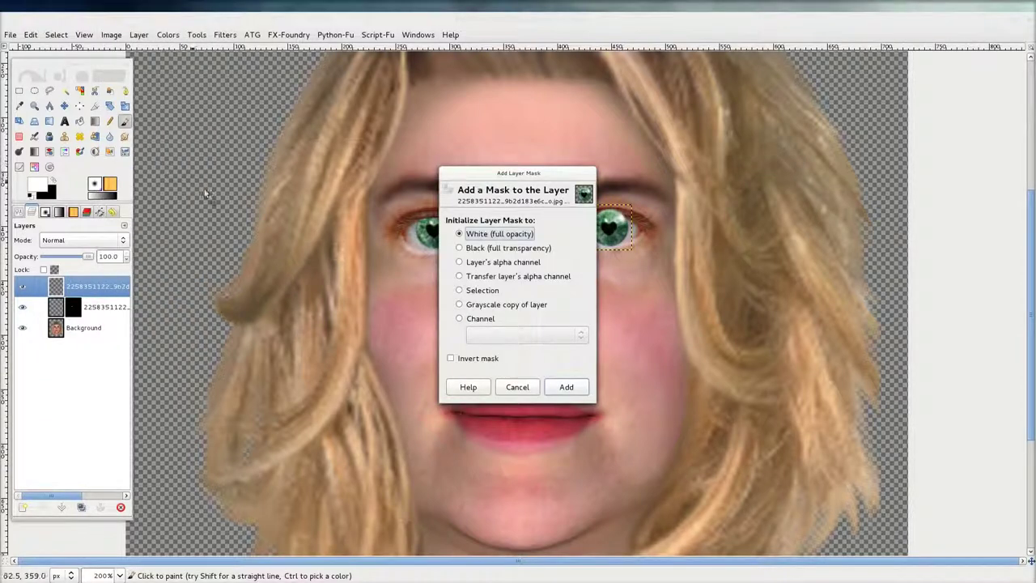
click(567, 387)
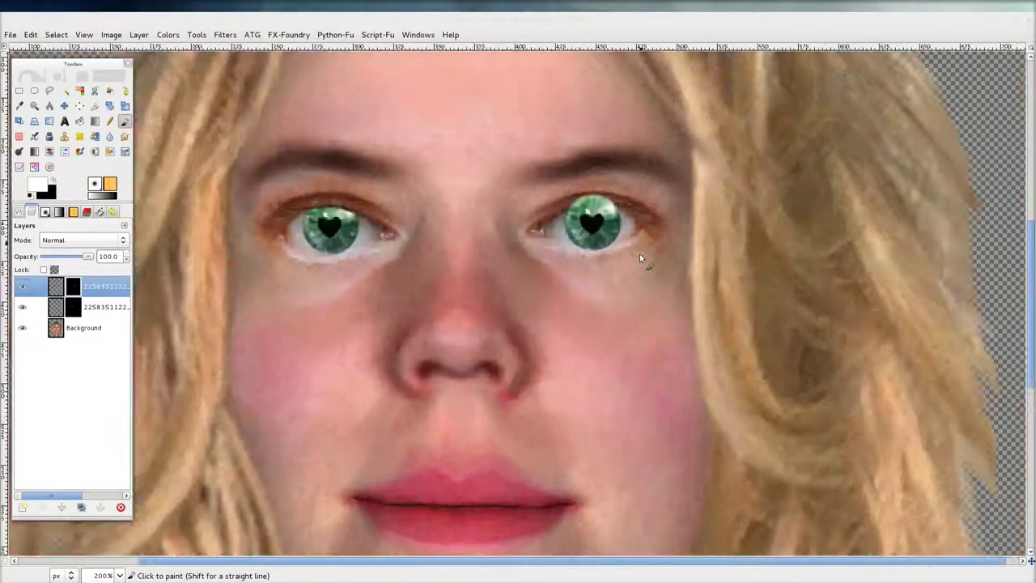
Paint black on the mask to tuck the right iris top under the eyelid, restoring some edge in white
scroll(640, 253, up, 5)
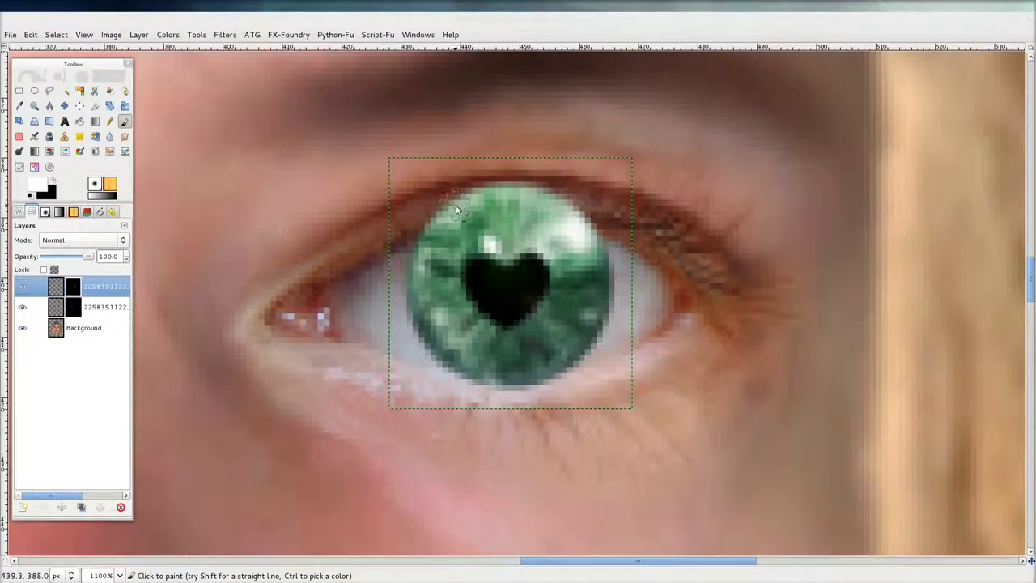
scroll(467, 208, up, 1)
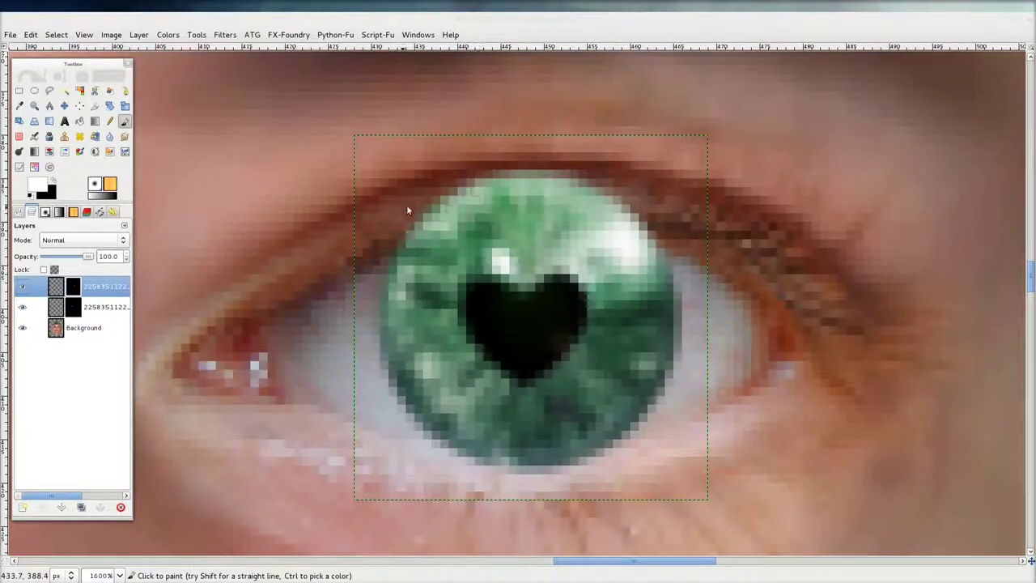
key(x)
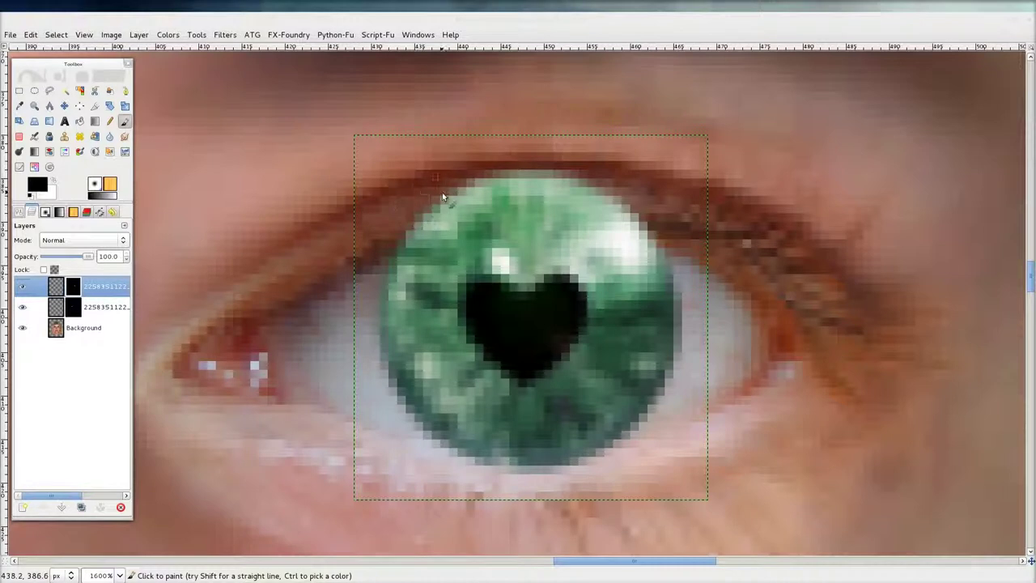
mouse_move(555, 186)
mouse_down()
mouse_move(446, 191)
mouse_move(589, 187)
mouse_move(447, 186)
mouse_move(576, 182)
mouse_move(501, 183)
mouse_move(510, 190)
mouse_move(565, 168)
mouse_move(602, 192)
mouse_move(561, 187)
mouse_move(694, 235)
mouse_move(527, 206)
mouse_move(599, 206)
mouse_move(417, 219)
mouse_move(404, 237)
mouse_move(436, 223)
mouse_move(393, 237)
mouse_move(425, 235)
mouse_move(392, 251)
mouse_move(468, 221)
mouse_move(420, 226)
mouse_move(438, 217)
mouse_move(571, 210)
mouse_move(676, 235)
mouse_move(599, 212)
mouse_move(694, 259)
mouse_move(667, 260)
mouse_move(624, 230)
mouse_move(682, 249)
mouse_up()
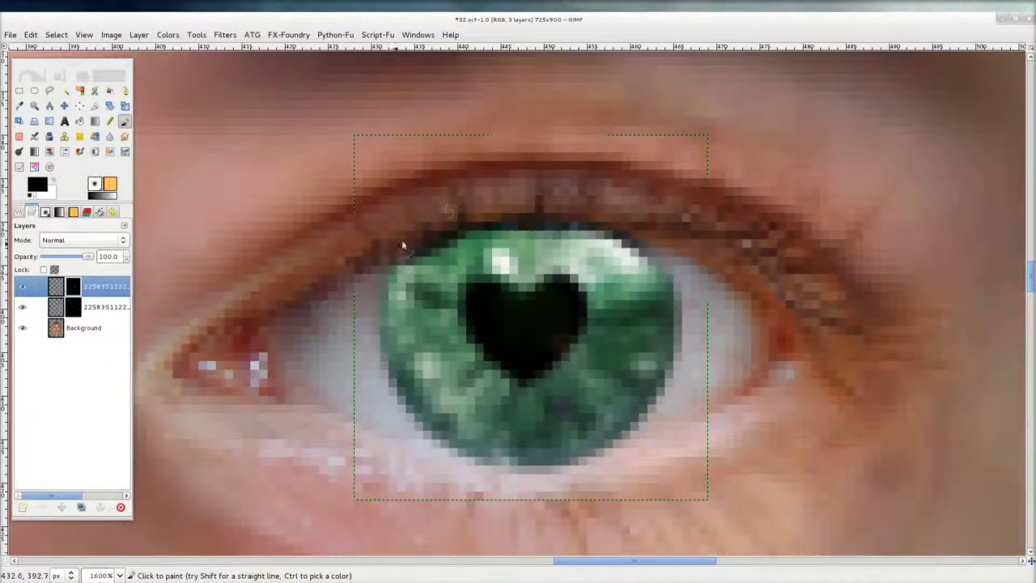
key(x)
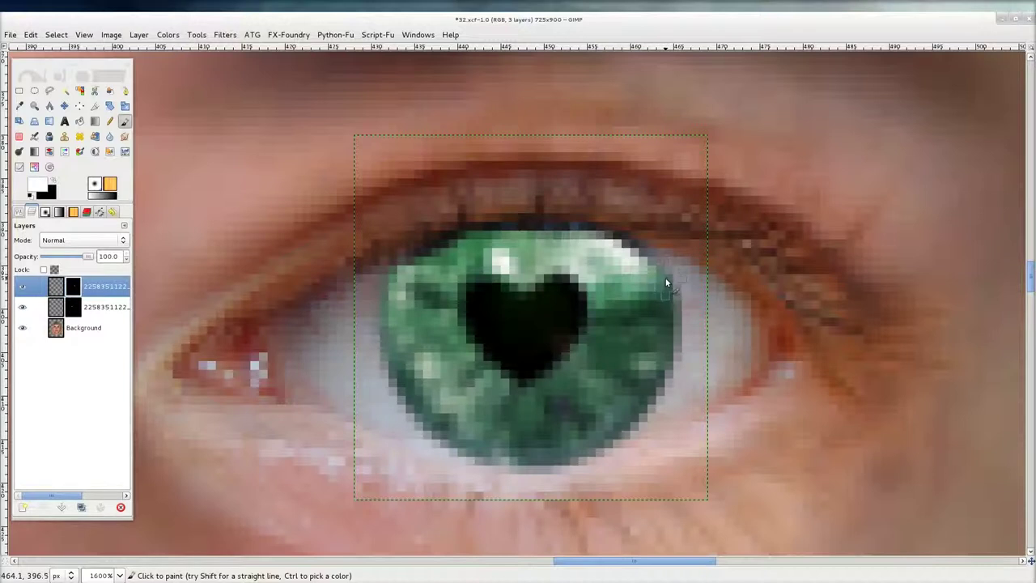
mouse_move(664, 279)
mouse_down()
mouse_move(583, 242)
mouse_move(594, 243)
mouse_move(535, 243)
mouse_move(595, 247)
mouse_move(558, 236)
mouse_move(610, 252)
mouse_move(527, 242)
mouse_move(419, 269)
mouse_move(474, 244)
mouse_move(403, 271)
mouse_move(568, 225)
mouse_up()
Restore the upper-right part of the iris in white, then set black as the painting colour
key(x)
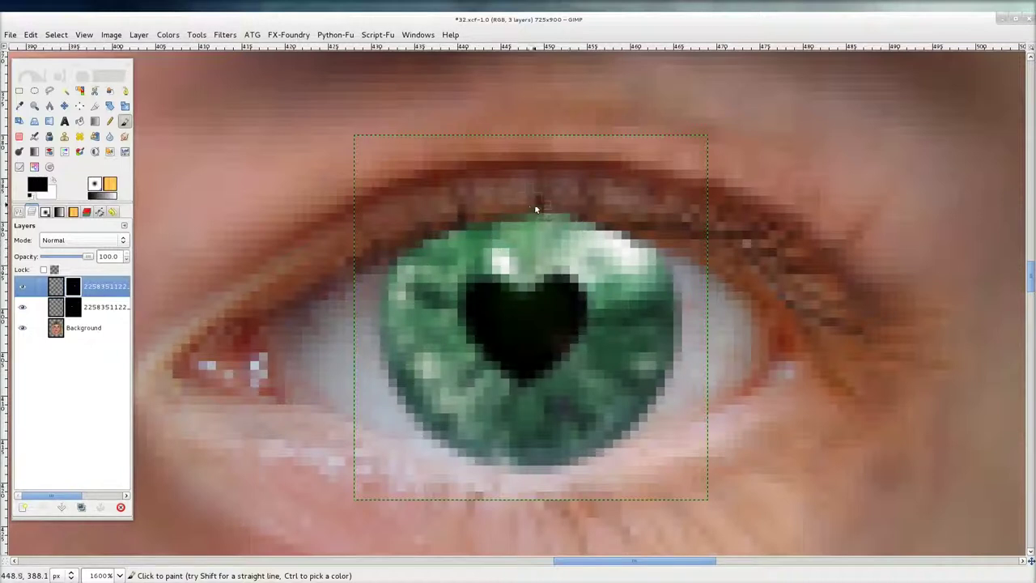
key(x)
drag(613, 254, 643, 253)
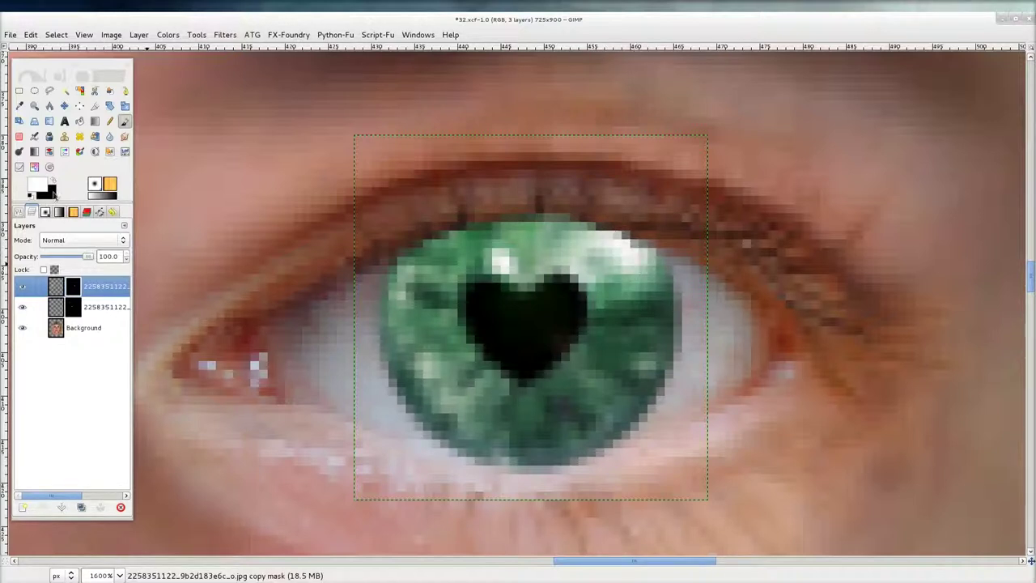
click(55, 191)
click(53, 183)
click(53, 183)
click(53, 183)
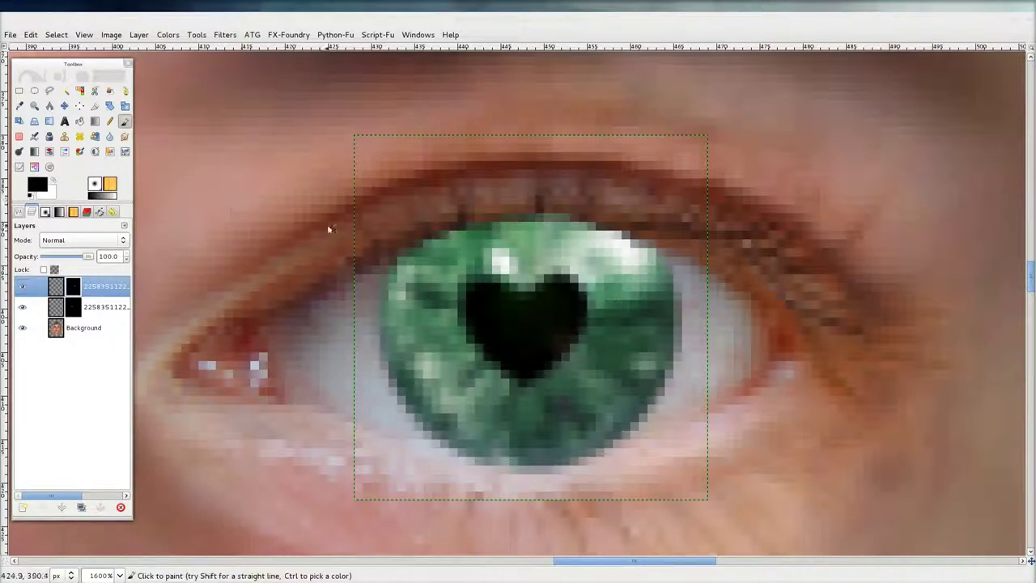
Duplicate the Background layer and hide the original
key(x)
ctrl+scroll(615, 274, down, 3)
scroll(616, 275, down, 3)
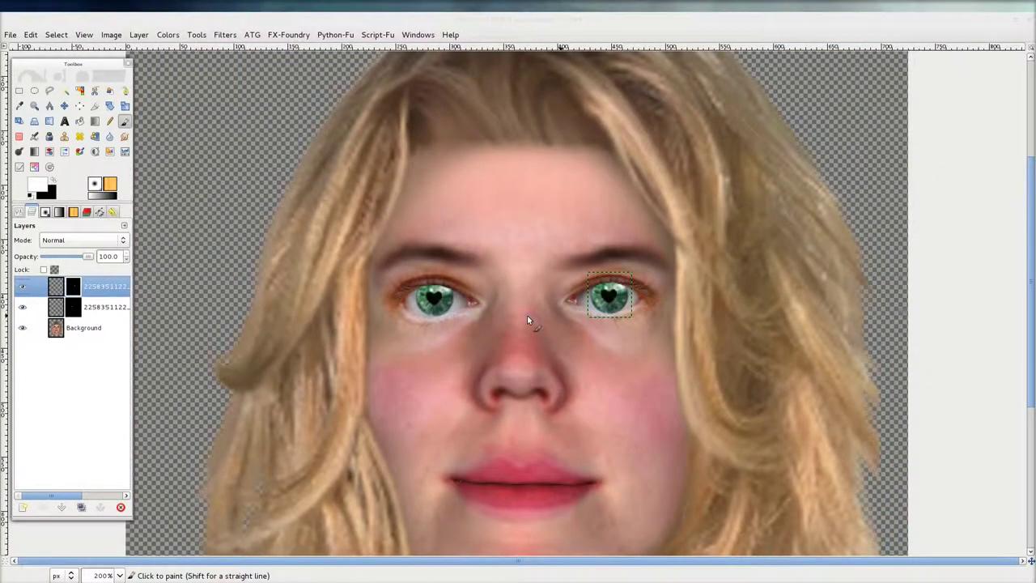
scroll(539, 321, down, 1)
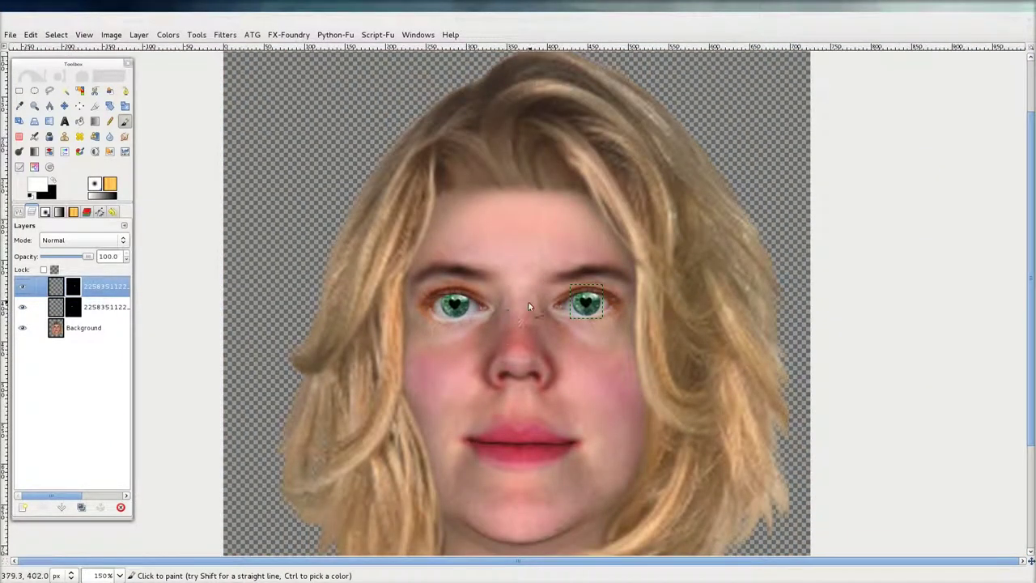
key(End)
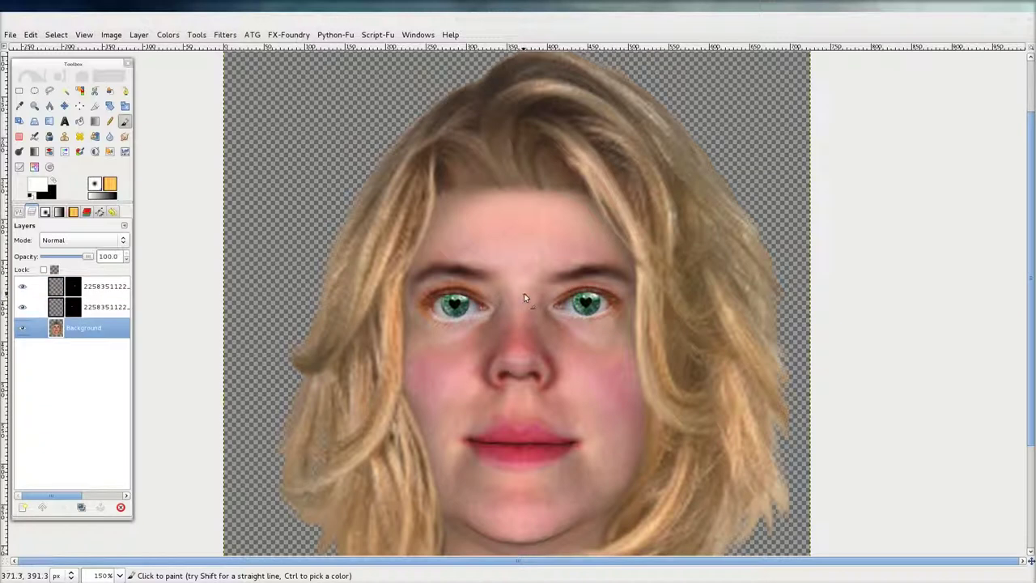
click(81, 508)
click(22, 348)
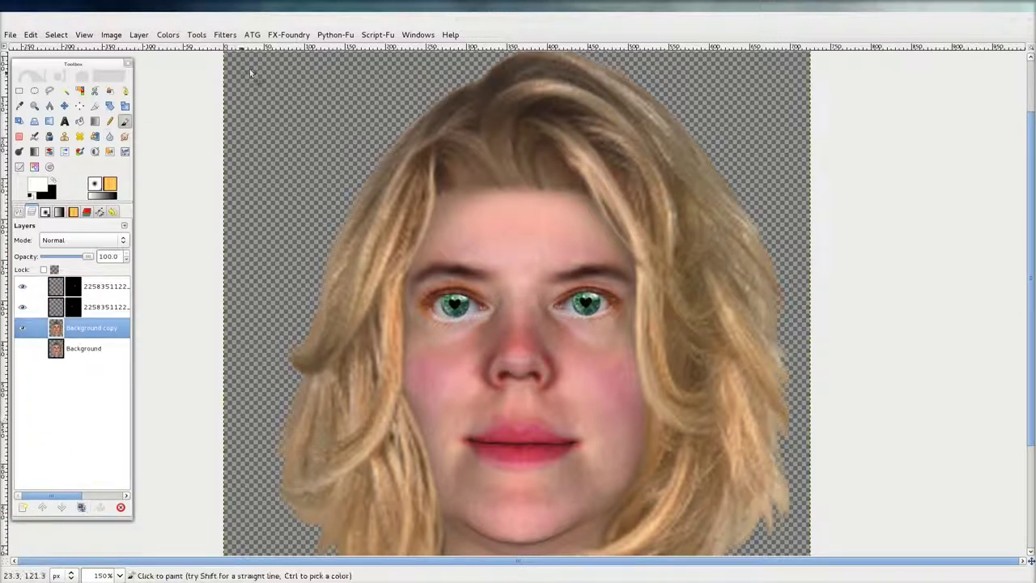
Open Filters > Distorts > IWarp and enlarge its dialog for a bigger preview
click(226, 35)
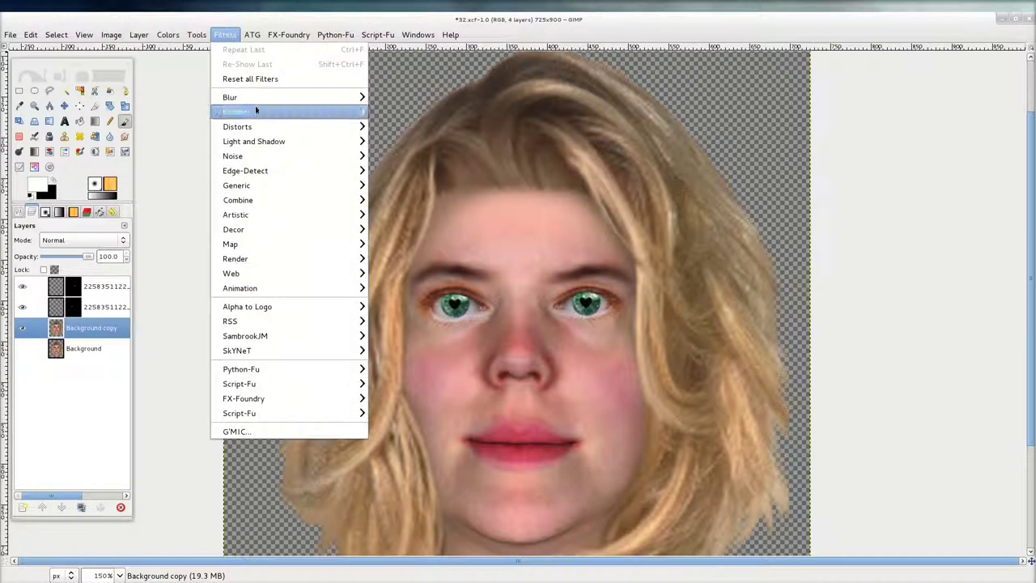
mouse_move(243, 127)
click(407, 201)
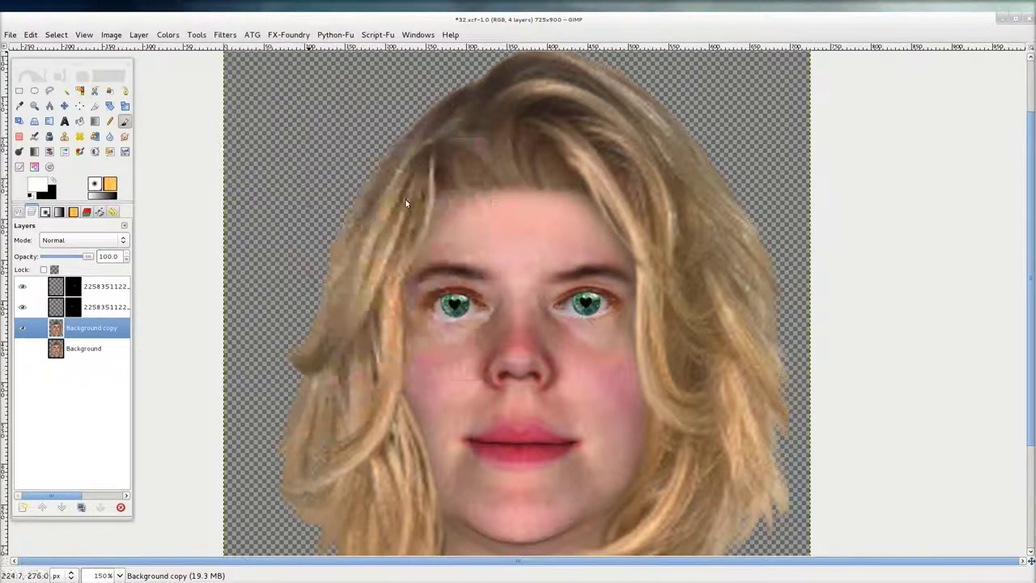
drag(543, 138, 285, 67)
drag(447, 321, 888, 567)
Pinch the brow area between the eyes using IWarp's Shrink mode
click(723, 141)
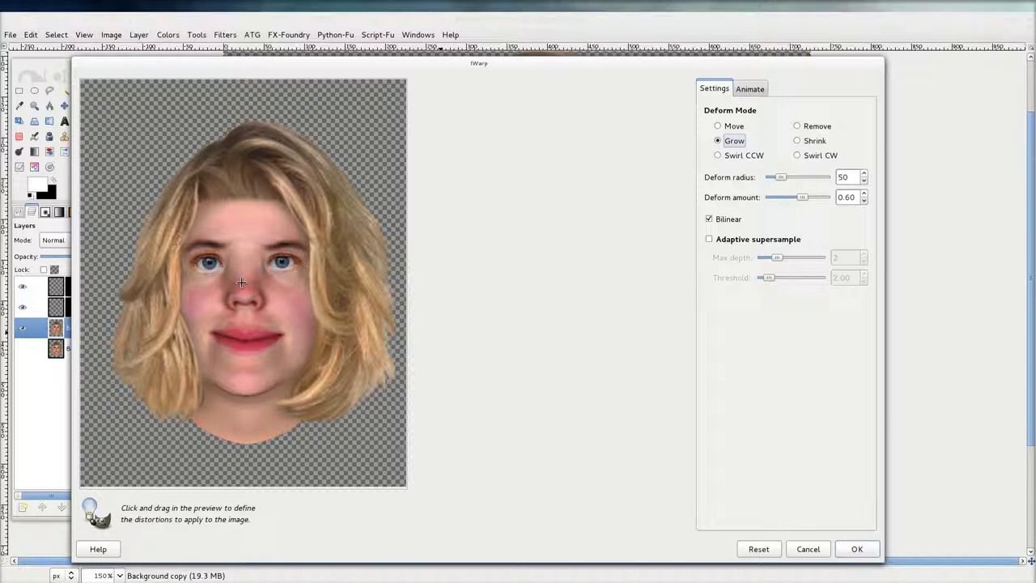
click(797, 141)
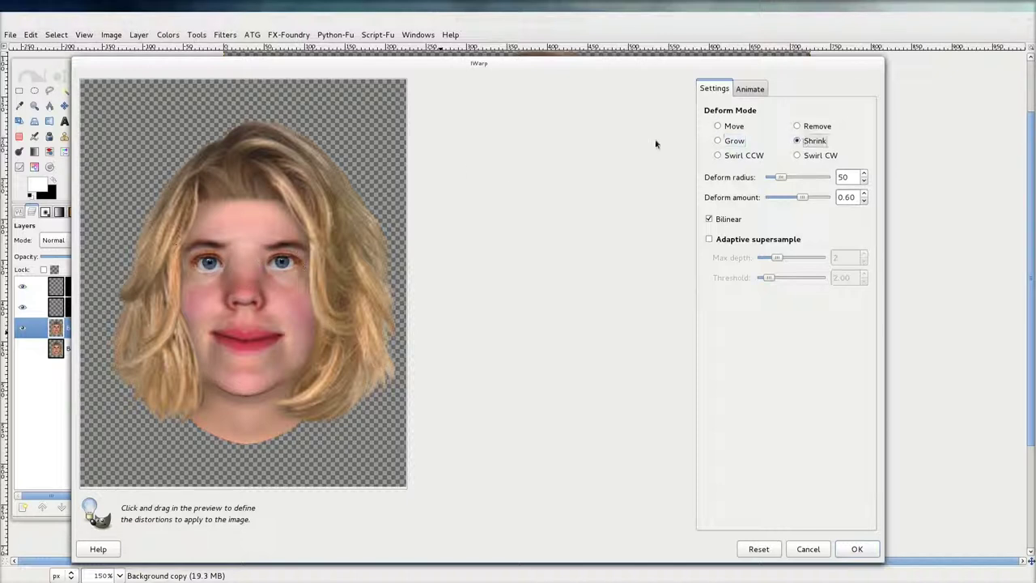
mouse_move(263, 237)
mouse_down()
mouse_move(231, 257)
mouse_move(245, 253)
mouse_move(209, 256)
mouse_move(260, 267)
mouse_move(235, 276)
mouse_move(253, 282)
mouse_up()
click(806, 127)
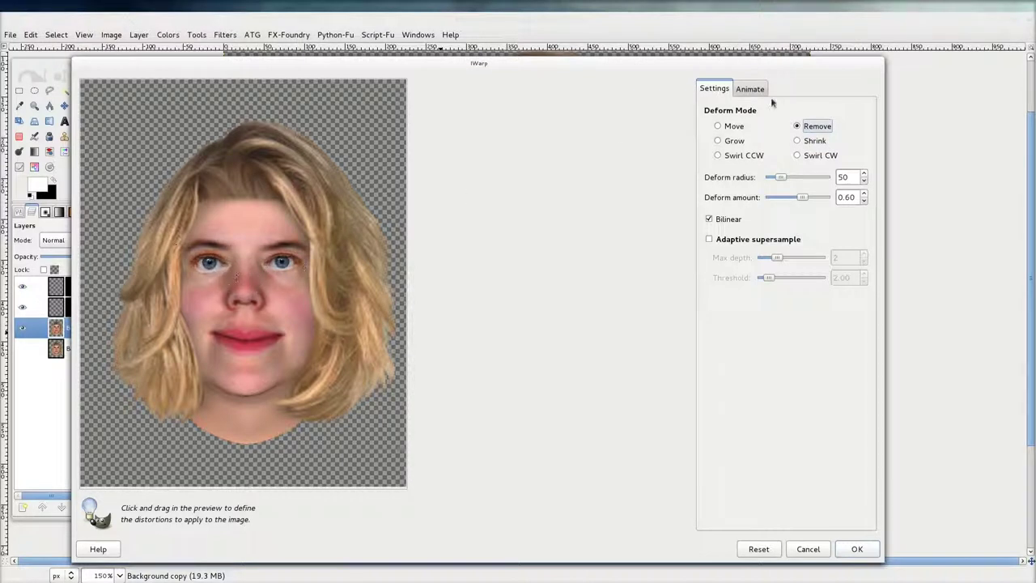
click(718, 141)
In Move mode at deform amount 0.32, push the under-eye skin, lengthen the nose, and apply
drag(804, 199, 784, 202)
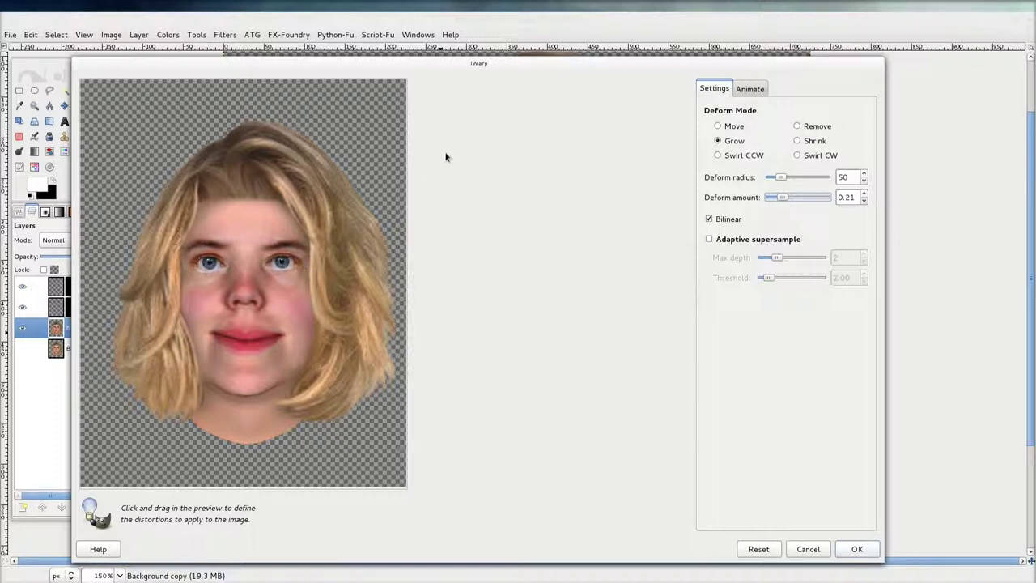
click(727, 127)
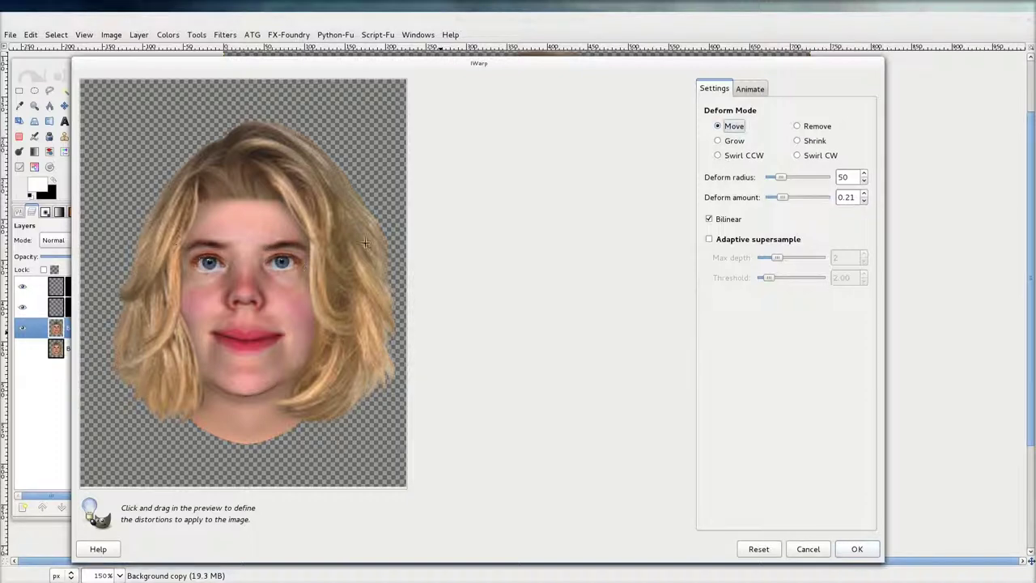
drag(783, 197, 789, 197)
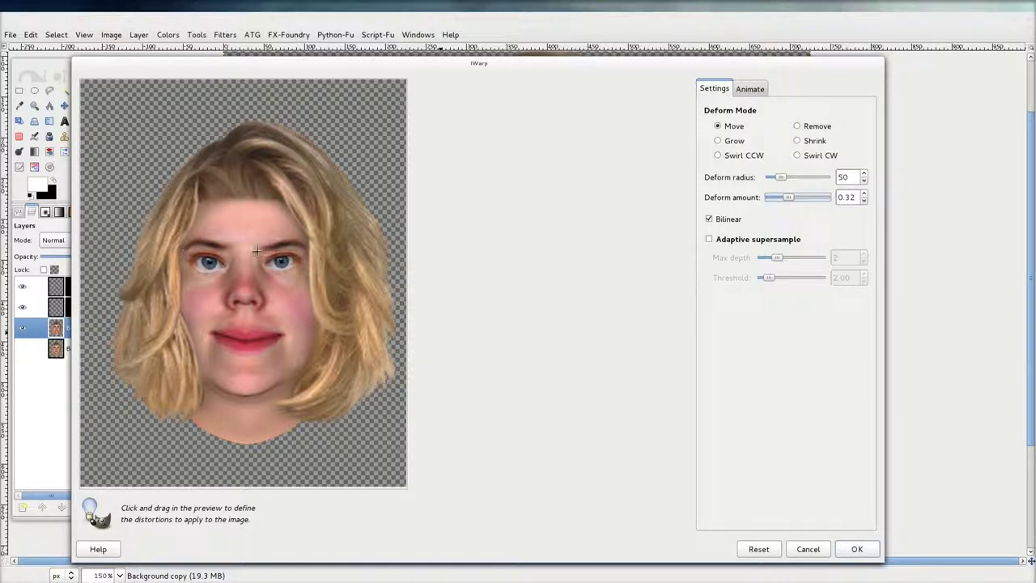
drag(200, 274, 208, 278)
drag(245, 296, 245, 308)
click(852, 549)
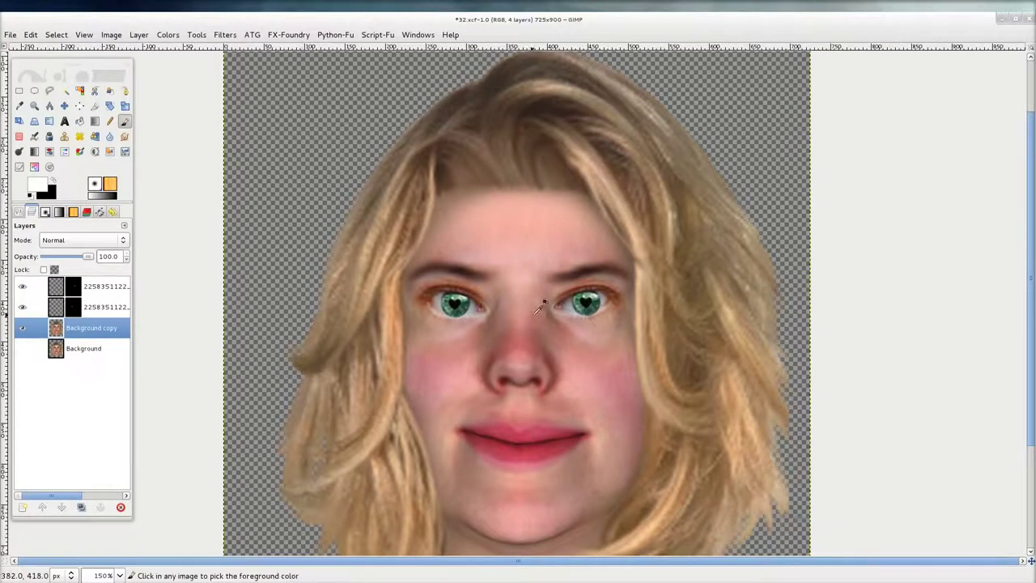
Zoom to 550%, select the left eye's iris layer and dodge its upper part brighter
ctrl+scroll(556, 316, down, 4)
ctrl+scroll(560, 310, up, 5)
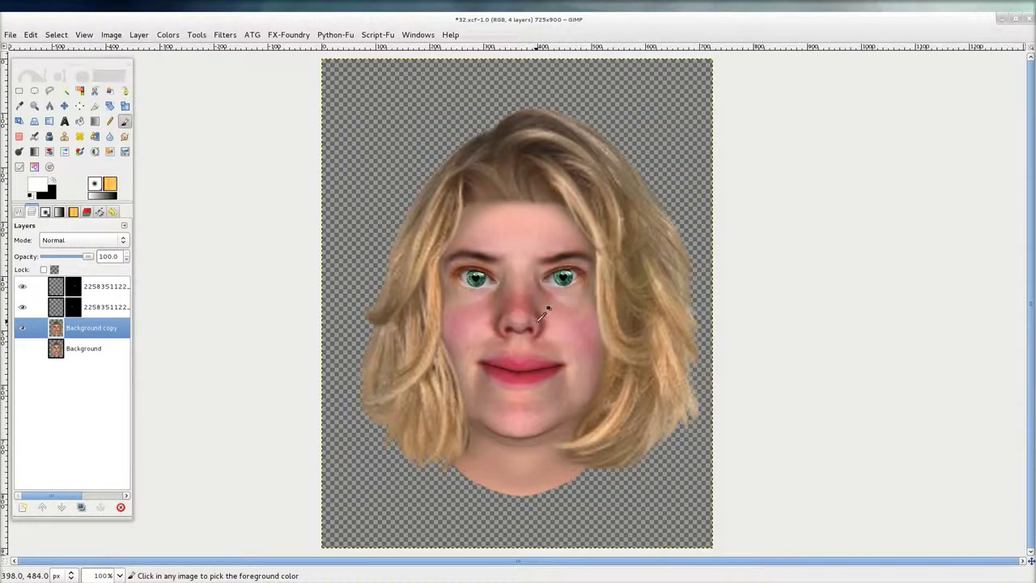
ctrl+scroll(440, 219, up, 3)
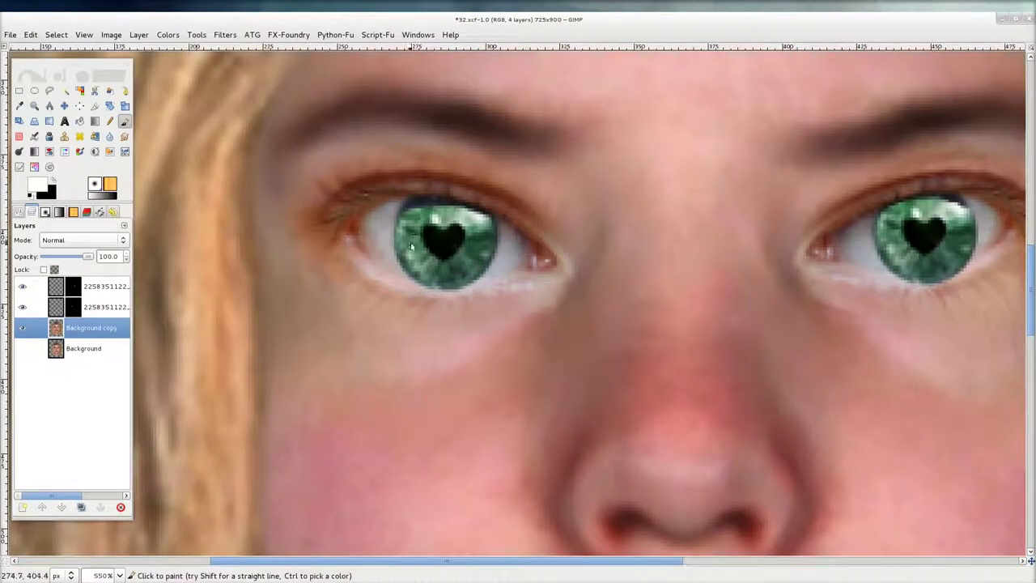
click(92, 307)
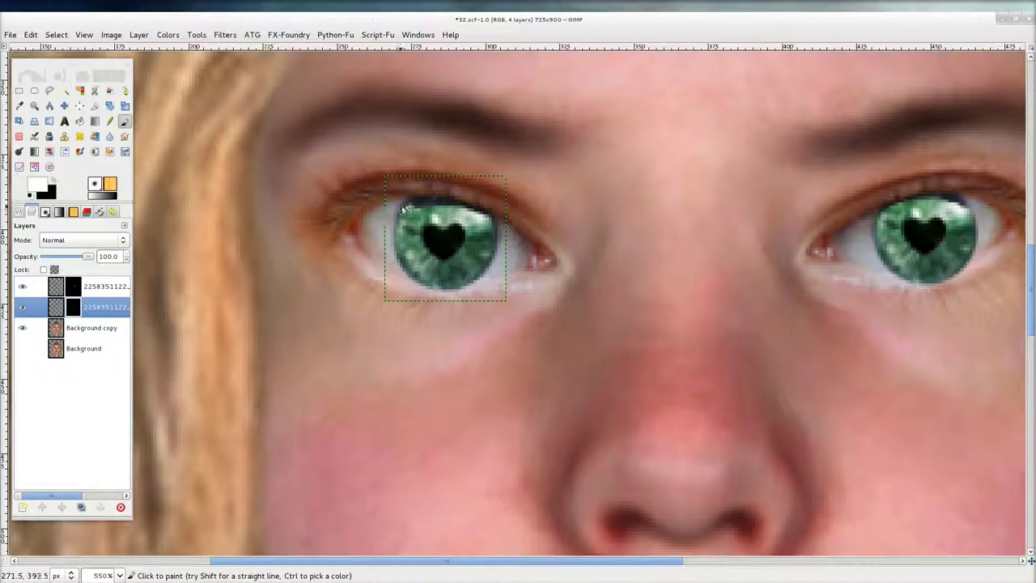
mouse_move(413, 211)
mouse_down()
mouse_move(459, 211)
mouse_move(419, 200)
mouse_move(487, 219)
mouse_move(492, 236)
mouse_move(397, 231)
mouse_up()
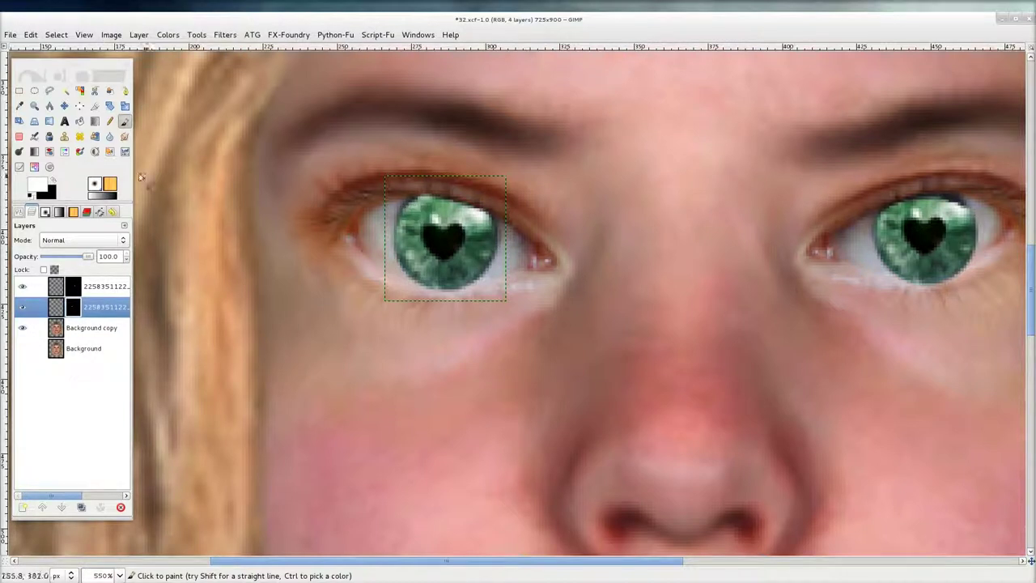
Nudge the left iris layer up about one pixel with the Move tool
click(64, 105)
click(444, 234)
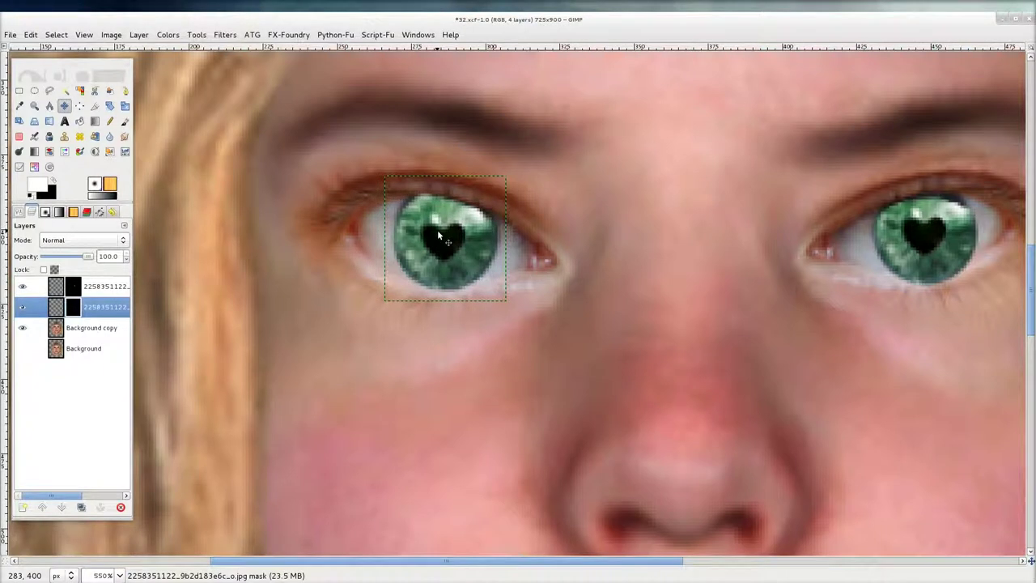
click(60, 312)
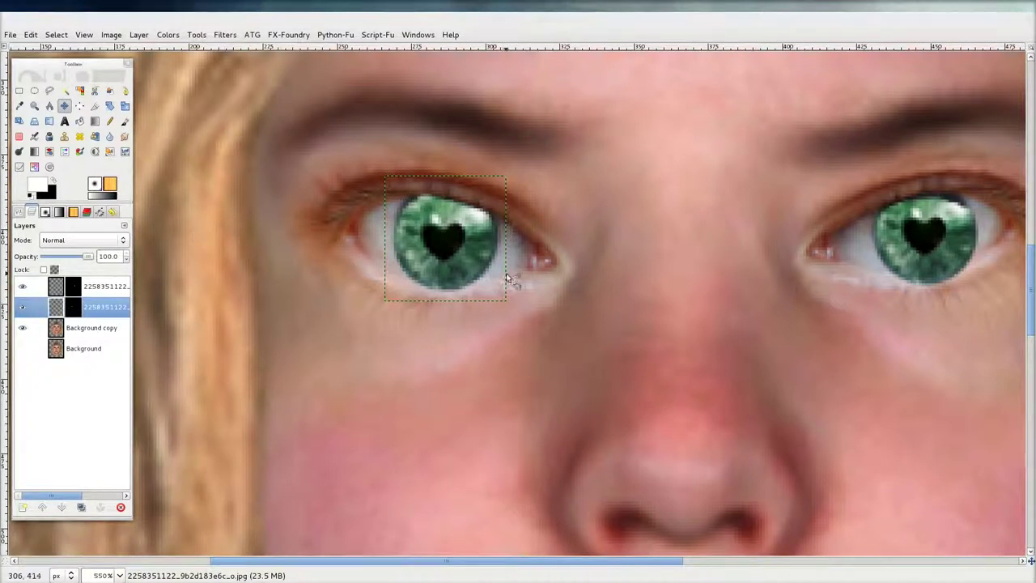
drag(442, 243, 445, 238)
scroll(444, 236, up, 2)
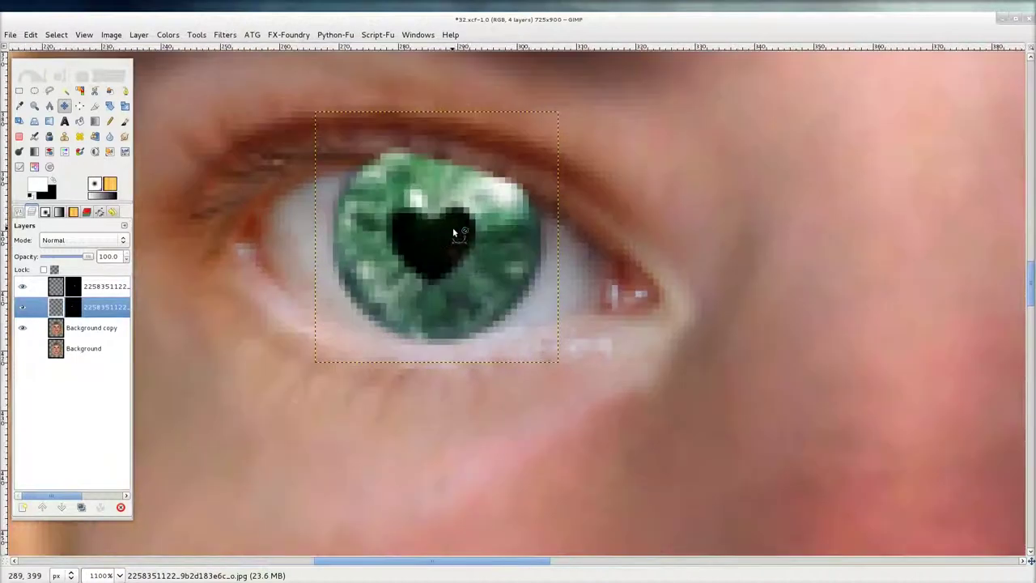
mouse_move(419, 272)
mouse_down()
mouse_move(426, 243)
mouse_move(425, 256)
mouse_up()
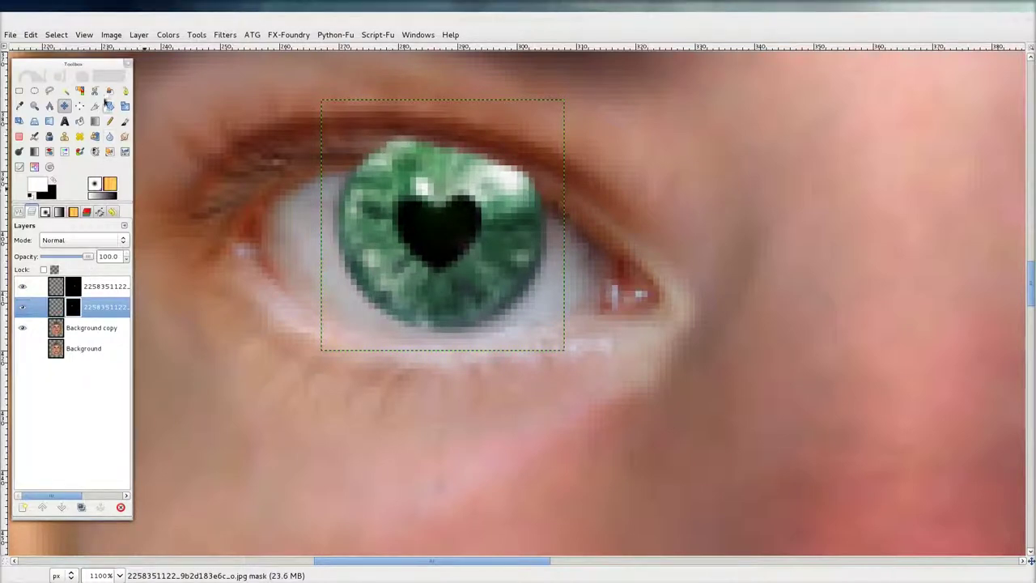
Paint black on the iris mask to hide its top under the upper eyelid
click(123, 121)
click(428, 135)
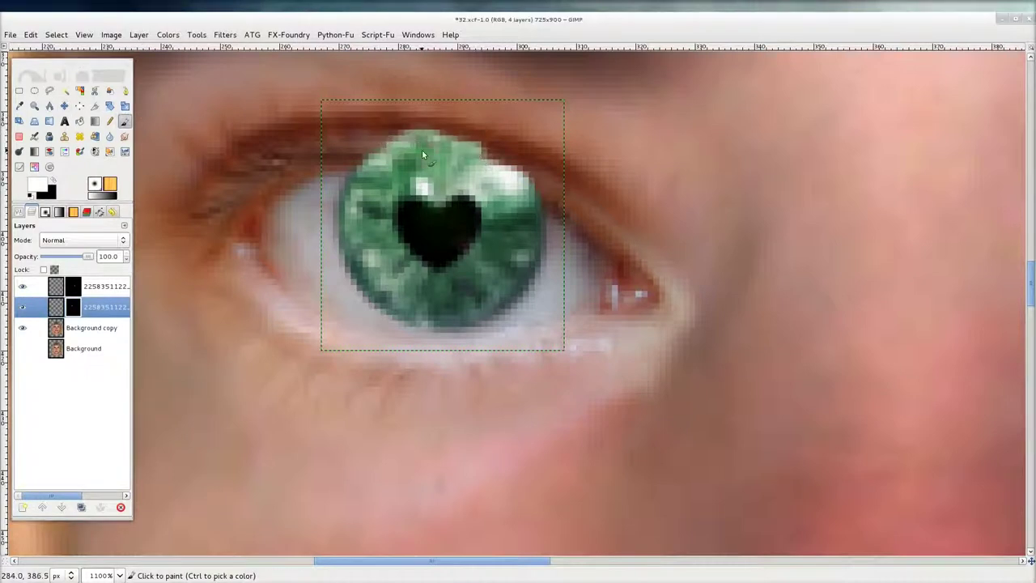
key(x)
mouse_move(388, 139)
mouse_down()
mouse_move(430, 134)
mouse_move(383, 156)
mouse_move(500, 167)
mouse_move(390, 158)
mouse_move(496, 154)
mouse_move(370, 118)
mouse_move(372, 129)
mouse_move(487, 142)
mouse_move(430, 148)
mouse_move(560, 188)
mouse_move(485, 162)
mouse_move(576, 201)
mouse_move(495, 169)
mouse_move(573, 220)
mouse_move(521, 184)
mouse_move(487, 177)
mouse_move(572, 232)
mouse_move(489, 183)
mouse_move(530, 191)
mouse_move(502, 175)
mouse_move(446, 158)
mouse_move(487, 173)
mouse_move(401, 151)
mouse_move(349, 167)
mouse_move(420, 156)
mouse_move(381, 178)
mouse_move(449, 179)
mouse_move(523, 209)
mouse_move(537, 252)
mouse_move(531, 282)
mouse_move(531, 220)
mouse_move(455, 193)
mouse_up()
key(x)
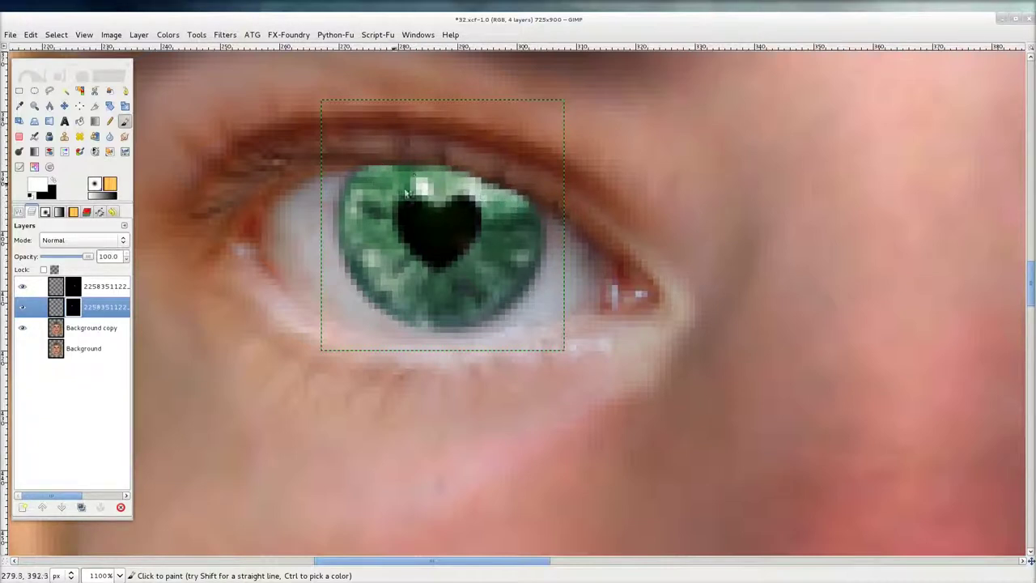
scroll(562, 203, down, 4)
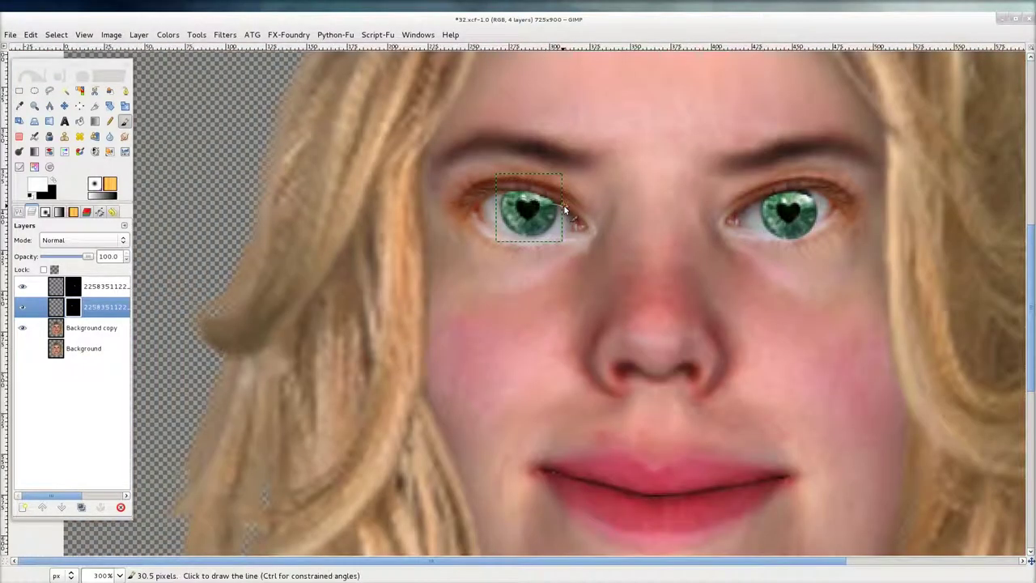
Select the right eye's iris layer and reveal more of its upper-right edge on the mask
scroll(565, 207, right, 4)
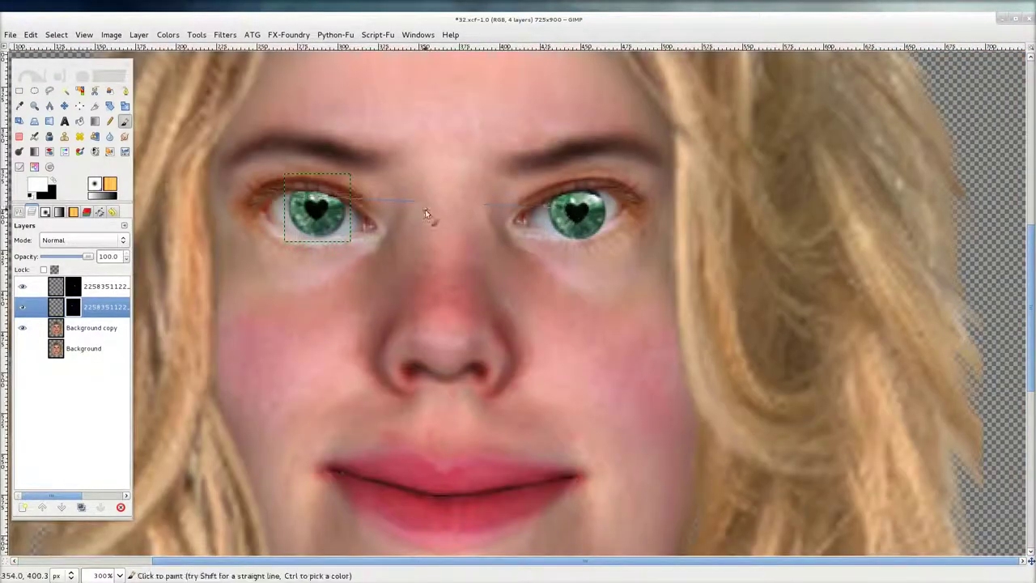
click(97, 287)
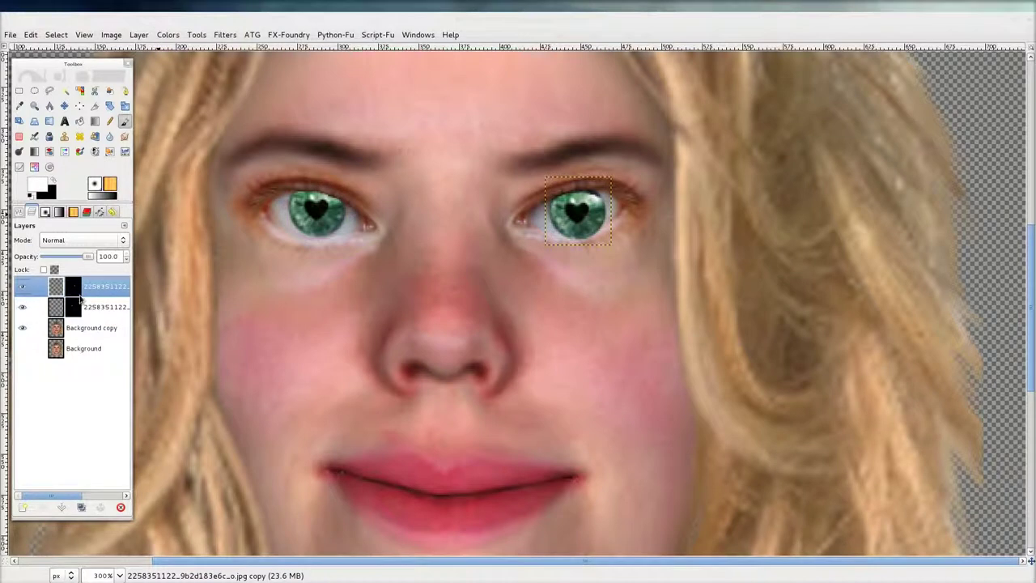
scroll(631, 207, up, 1)
scroll(630, 205, up, 4)
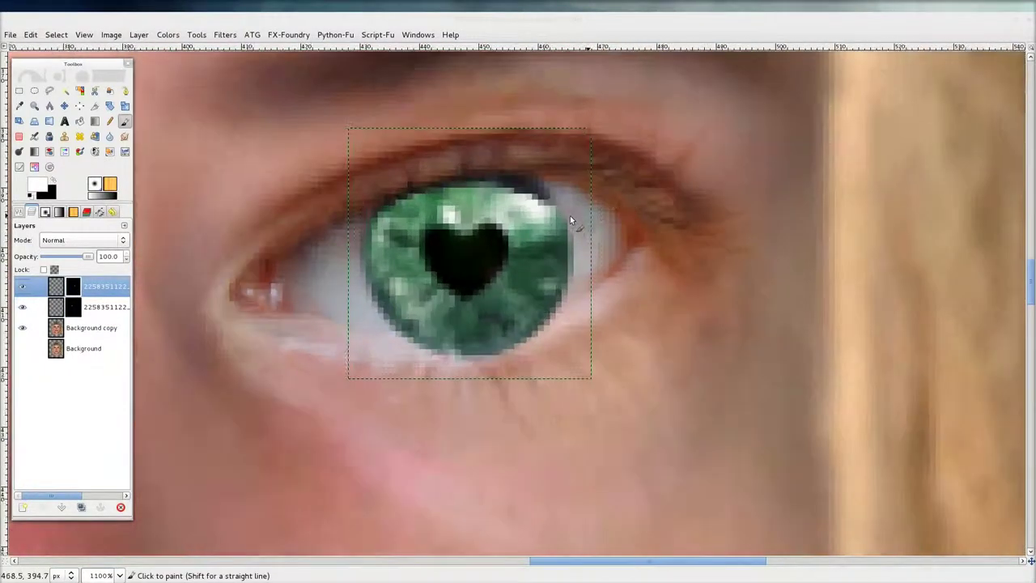
mouse_move(511, 197)
mouse_down()
mouse_move(502, 180)
mouse_move(524, 204)
mouse_move(518, 184)
mouse_move(533, 191)
mouse_move(479, 172)
mouse_move(334, 185)
mouse_move(289, 221)
mouse_up()
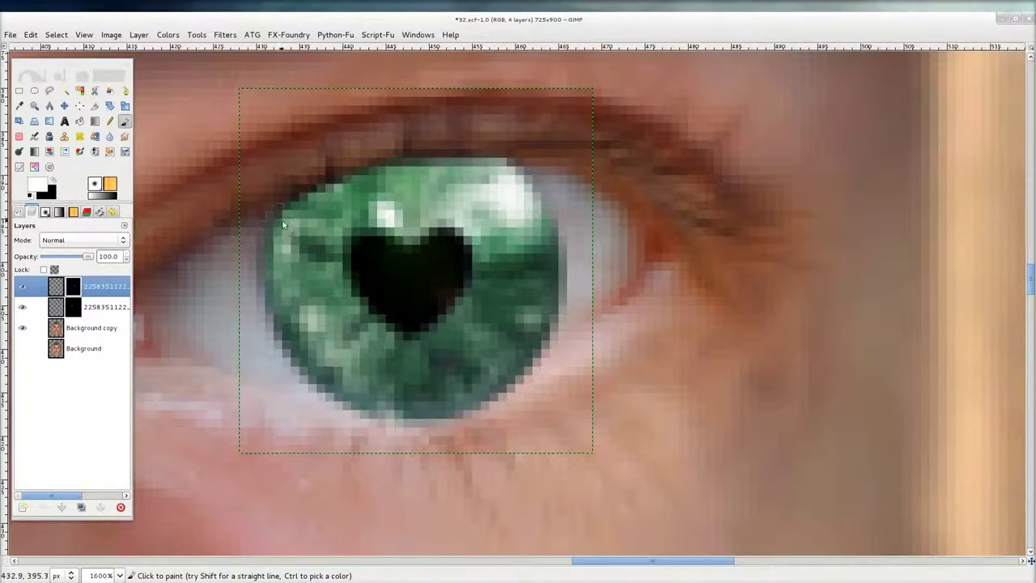
With the Paintbrush in black, hide the iris along its lower edge
key(o)
scroll(490, 208, down, 7)
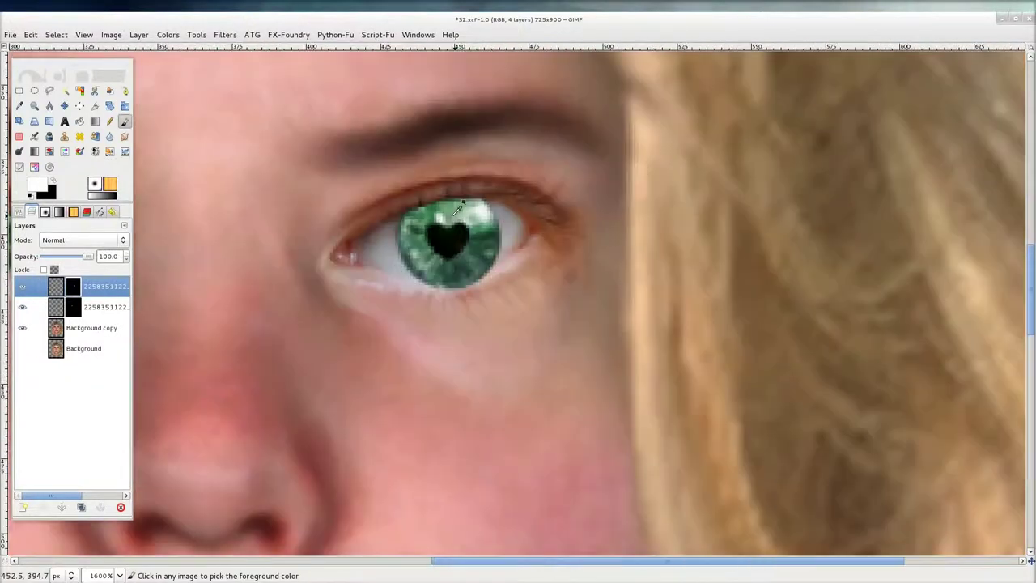
scroll(605, 249, up, 6)
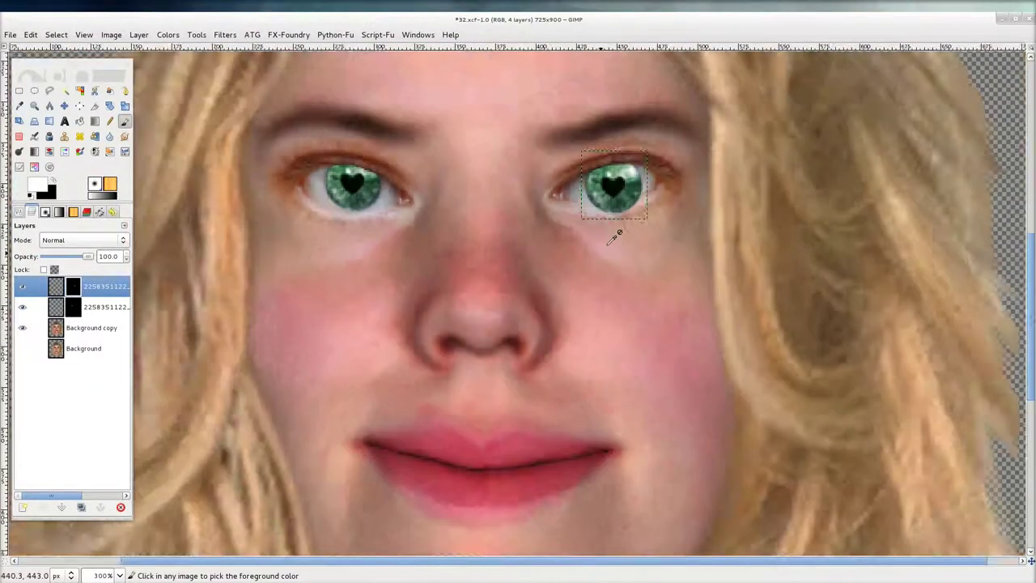
key(p)
scroll(654, 218, down, 3)
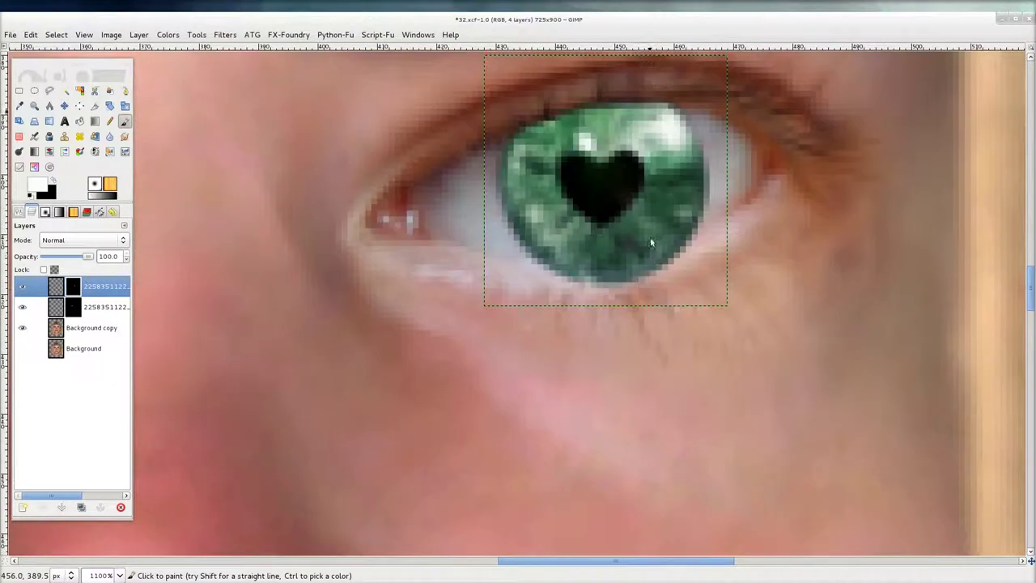
key(x)
mouse_move(556, 289)
mouse_down()
mouse_move(657, 299)
mouse_move(562, 294)
mouse_move(643, 269)
mouse_move(575, 282)
mouse_move(715, 270)
mouse_move(607, 285)
mouse_move(735, 247)
mouse_move(620, 266)
mouse_move(701, 243)
mouse_move(647, 268)
mouse_move(537, 285)
mouse_move(607, 279)
mouse_move(509, 276)
mouse_move(603, 279)
mouse_move(528, 281)
mouse_up()
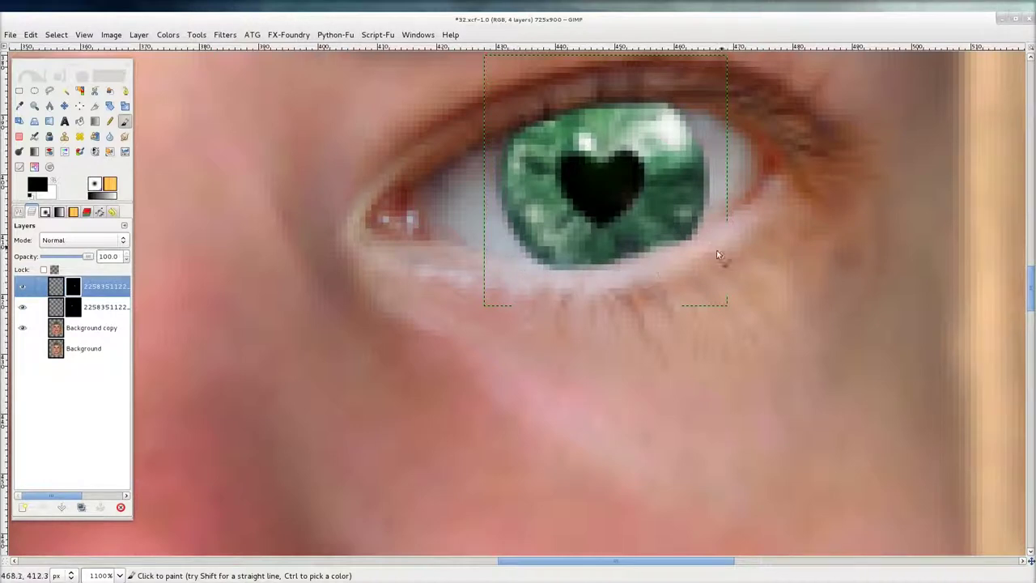
Hide more of the iris's lower rim, swapping between black and white
key(x)
drag(670, 243, 591, 259)
key(x)
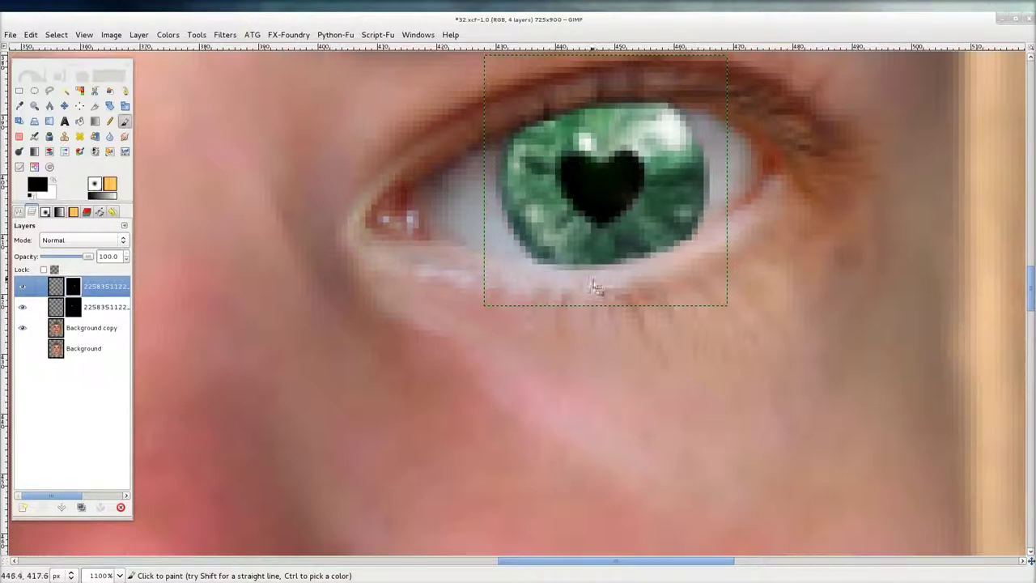
key(x)
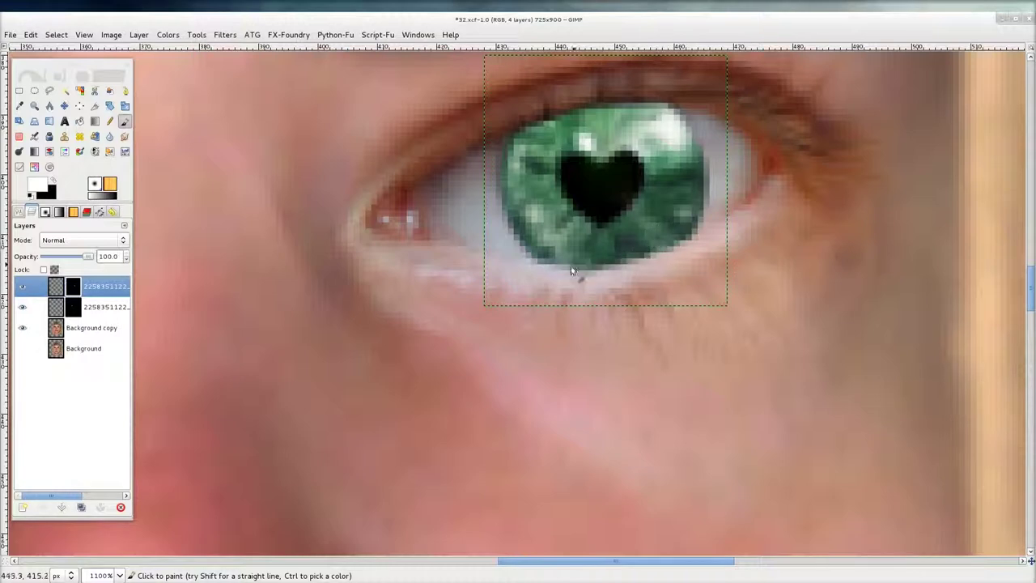
key(x)
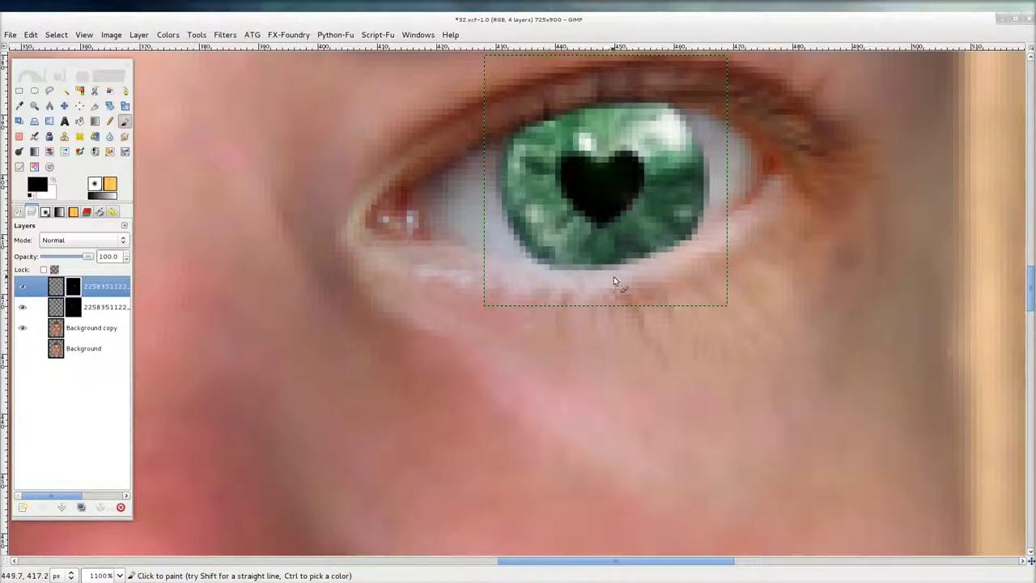
scroll(639, 291, down, 5)
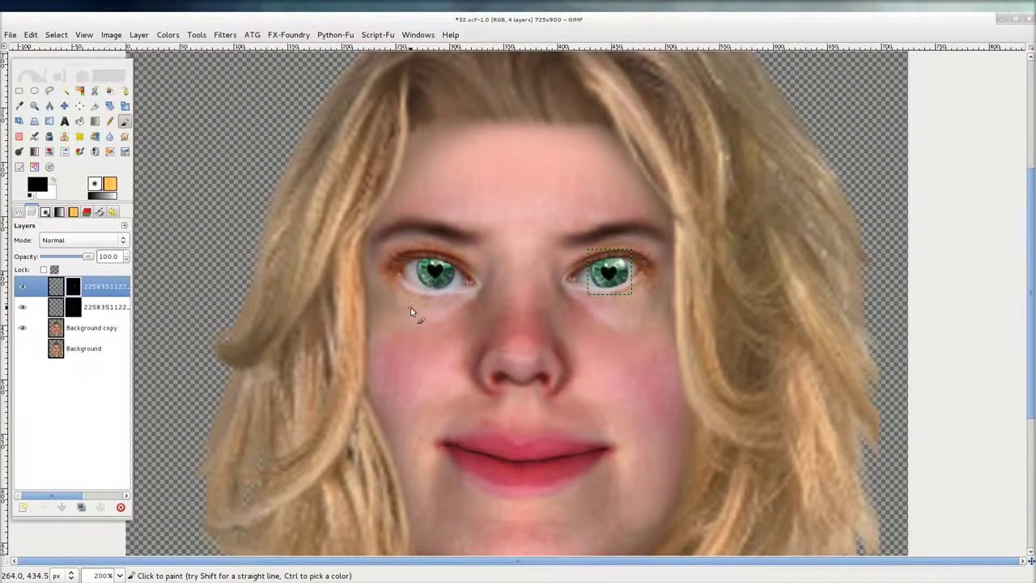
scroll(416, 308, up, 4)
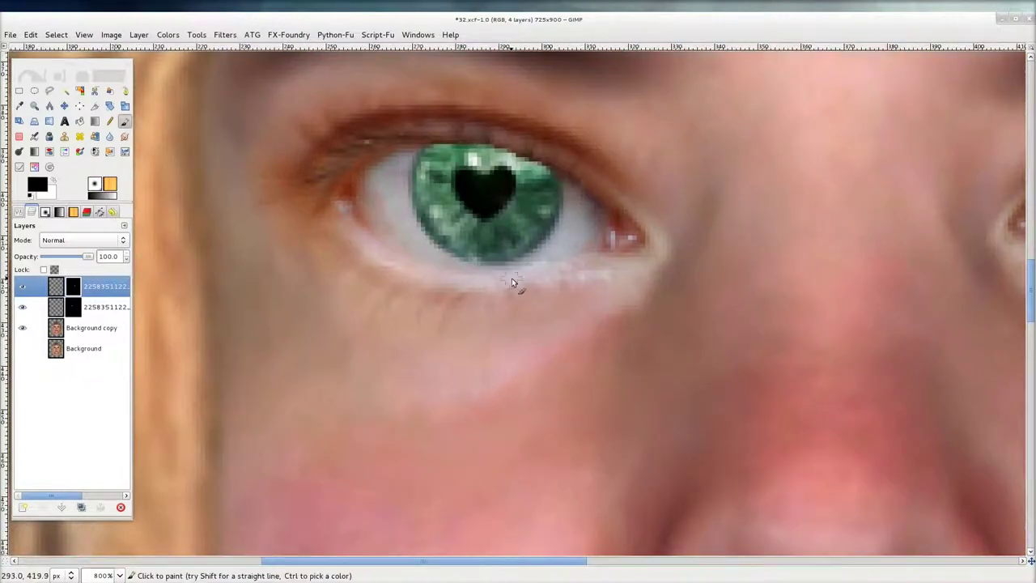
scroll(736, 247, down, 5)
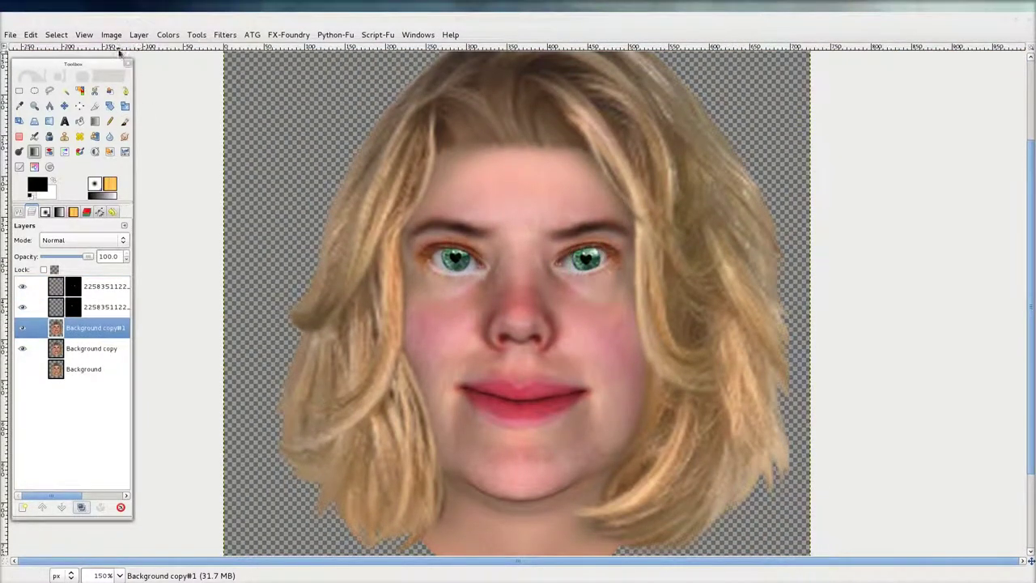
Add Biacarr.jpg to the portrait as a layer via File > Open as Layers
click(7, 34)
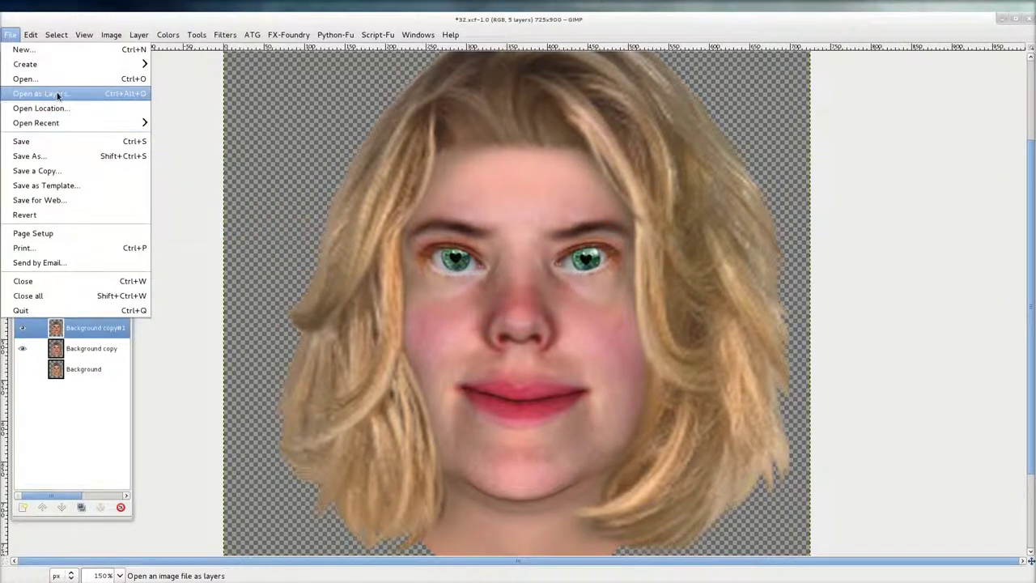
click(85, 94)
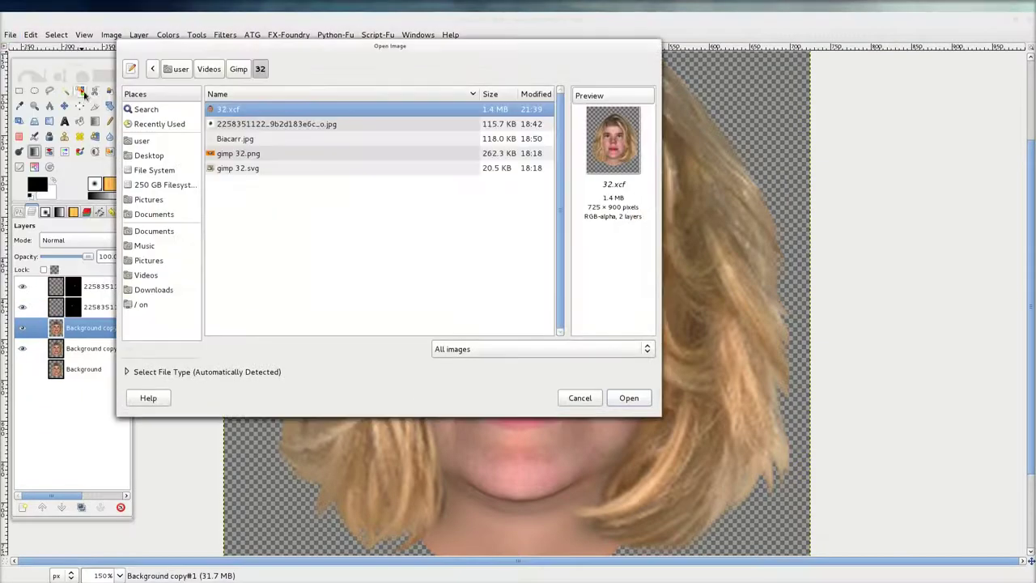
click(243, 140)
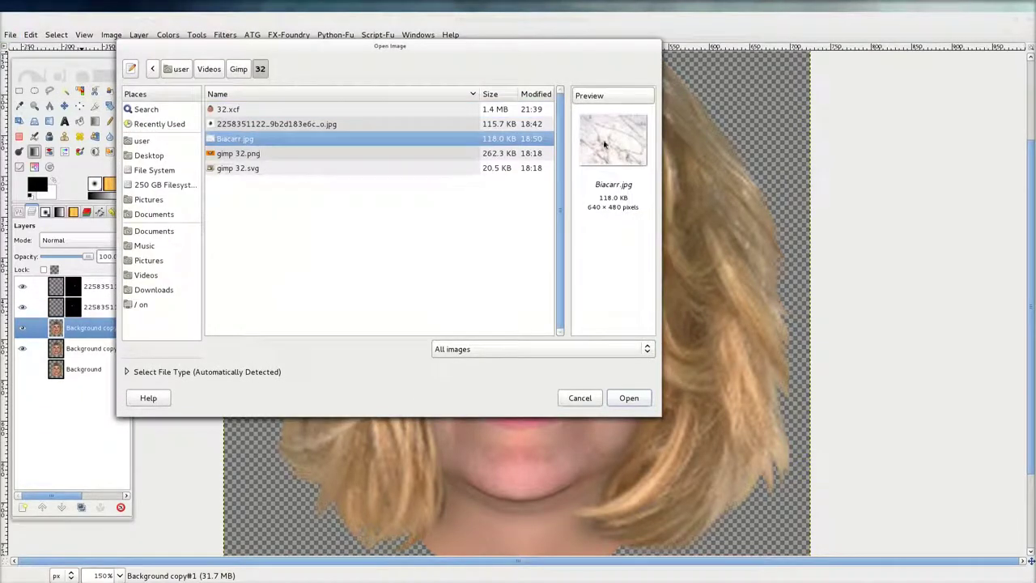
click(621, 395)
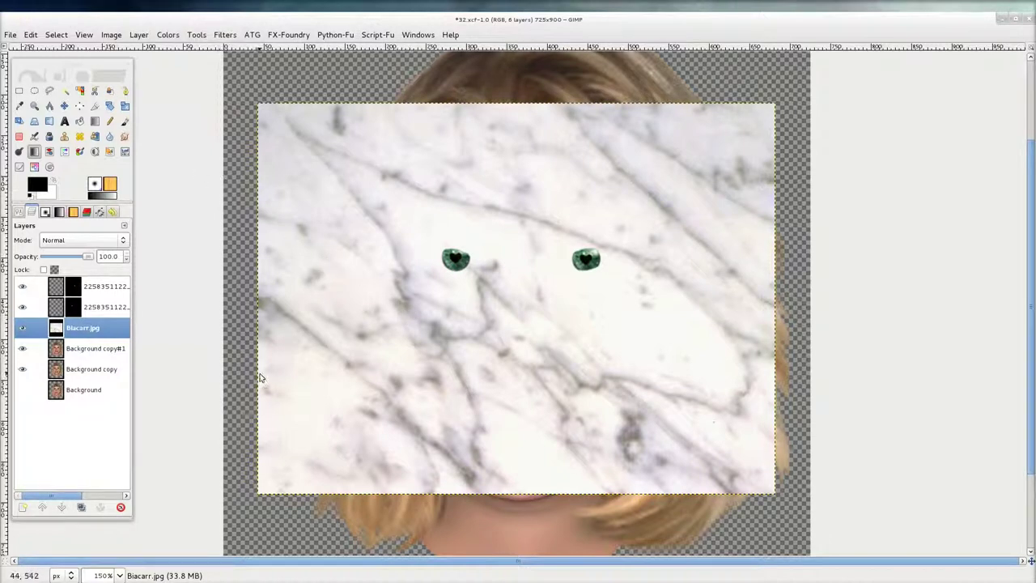
key(alt+Tab)
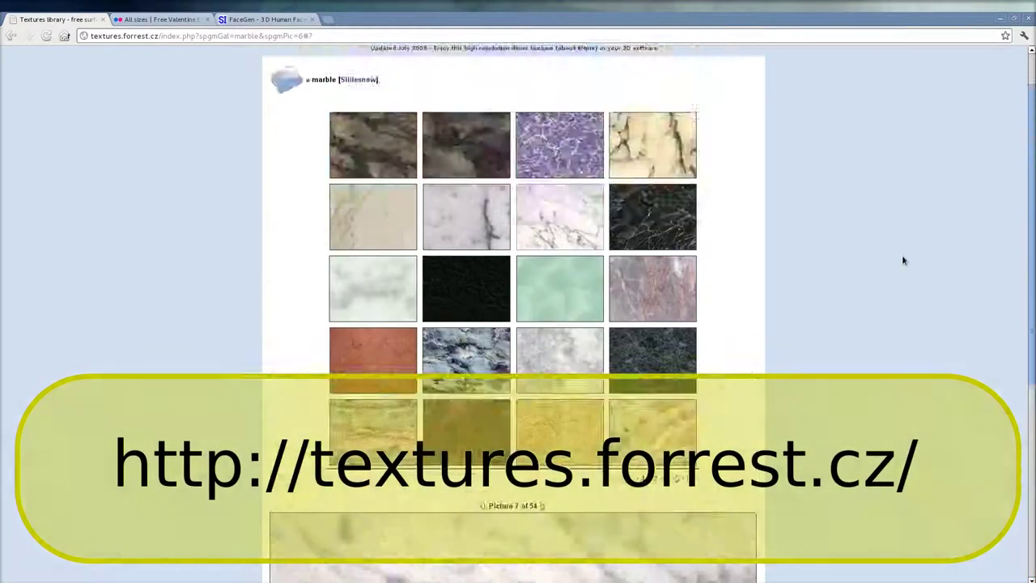
Scroll the textures.forrest.cz marble gallery and go back to the Texture library index
scroll(903, 260, down, 4)
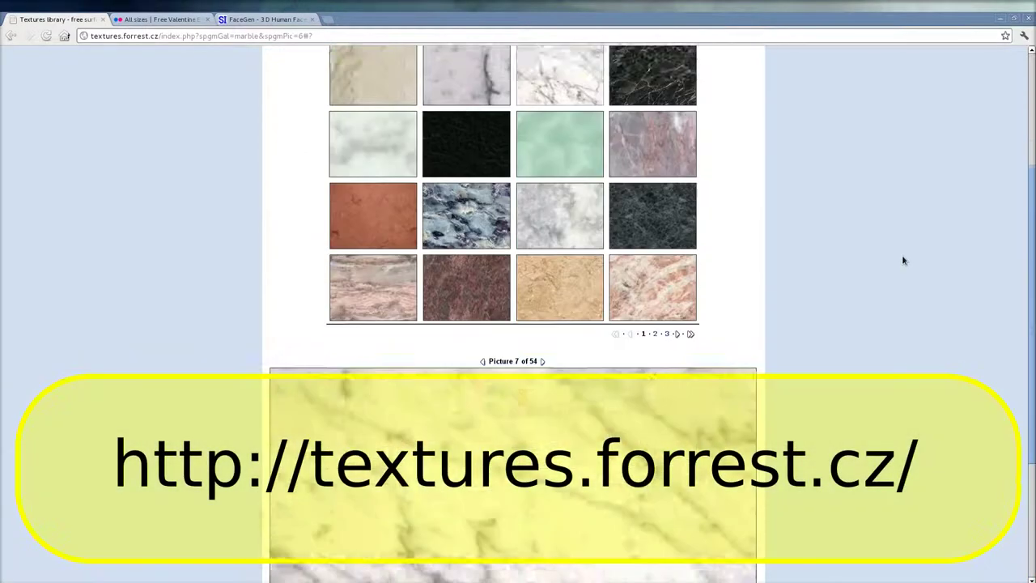
scroll(898, 254, up, 5)
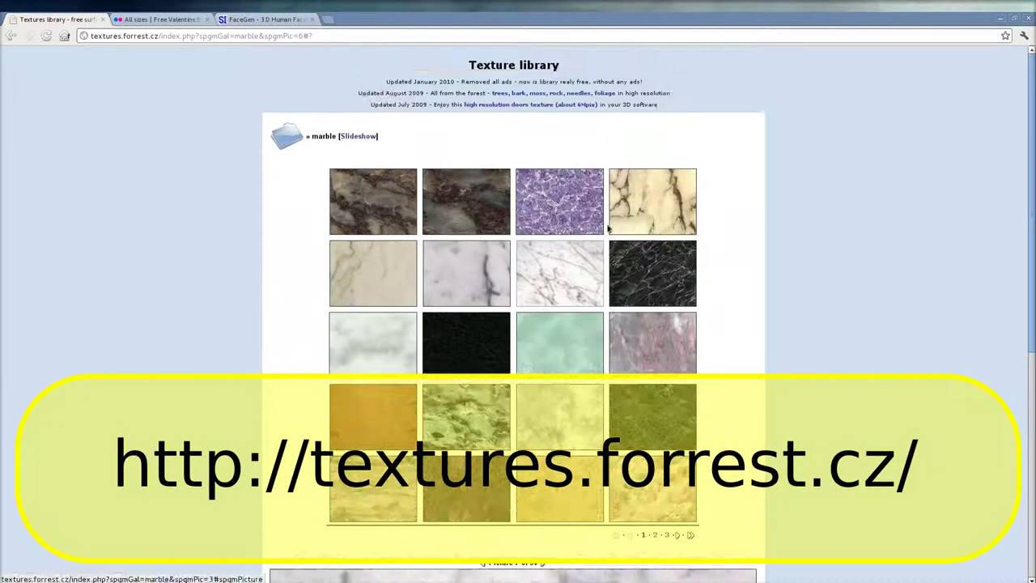
click(8, 37)
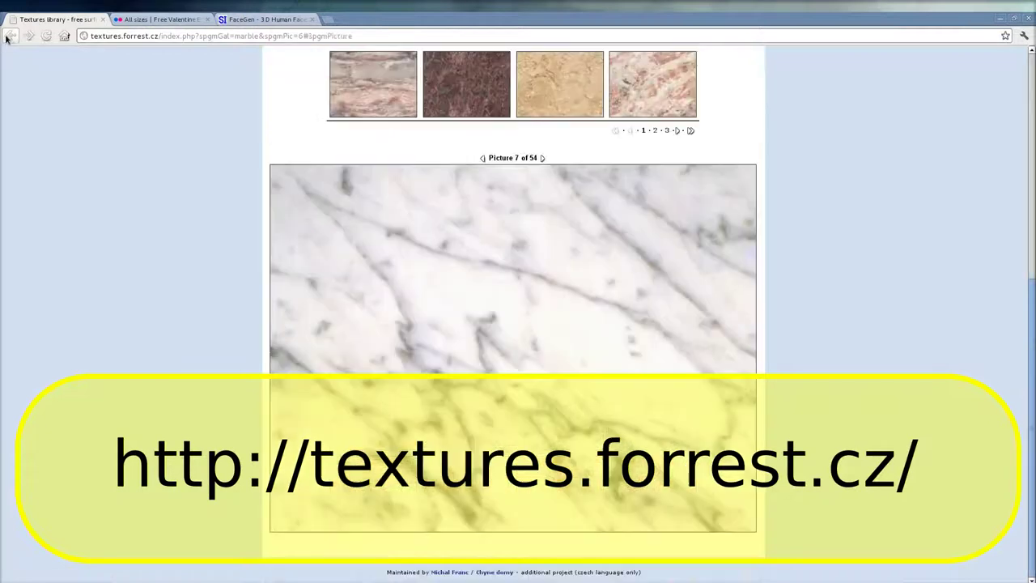
click(7, 37)
click(6, 37)
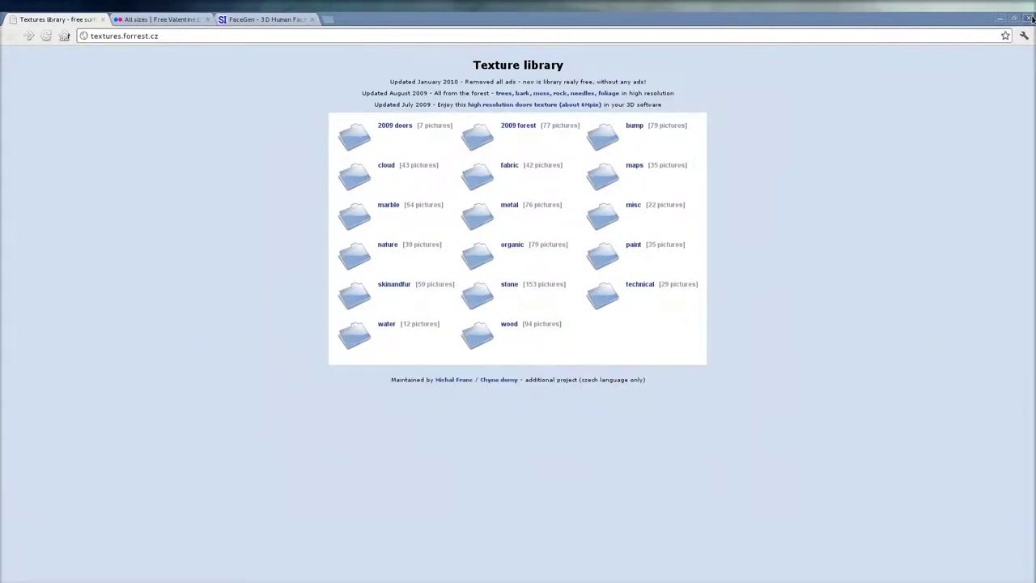
Close Chrome and scale the Biacarr.jpg marble layer to 708 × 725 pixels over the face
click(1029, 17)
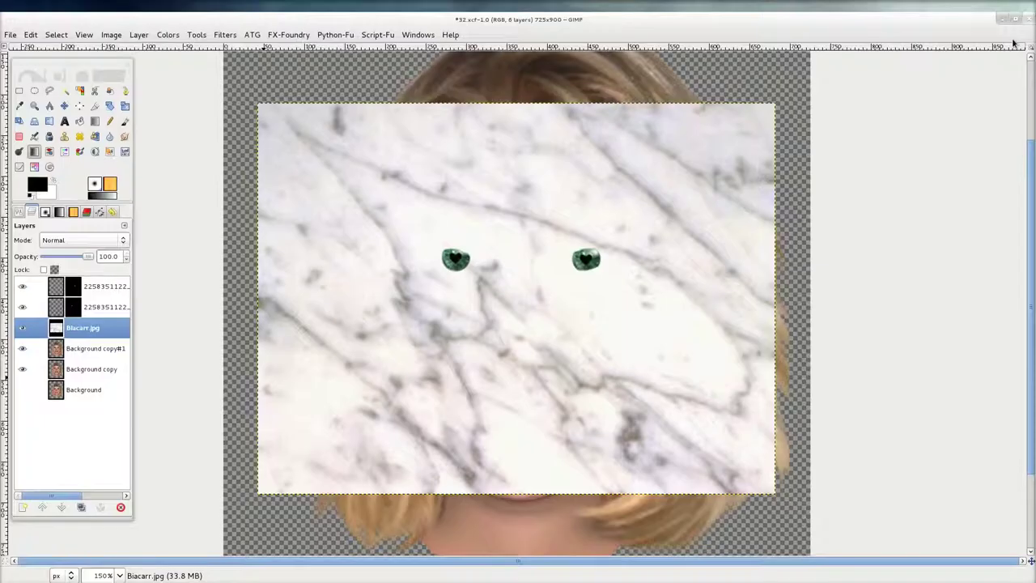
click(124, 105)
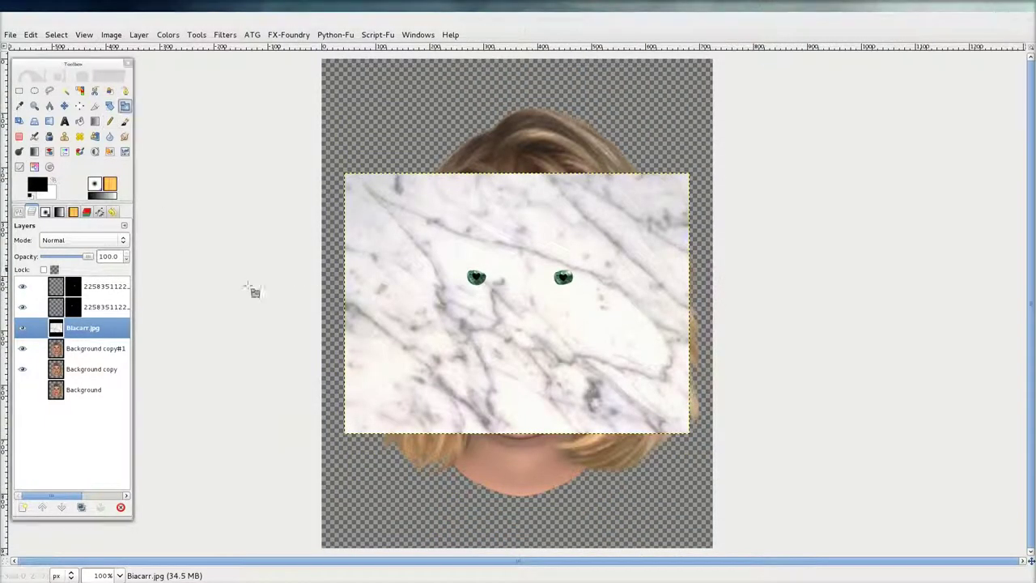
click(348, 431)
drag(347, 433, 331, 518)
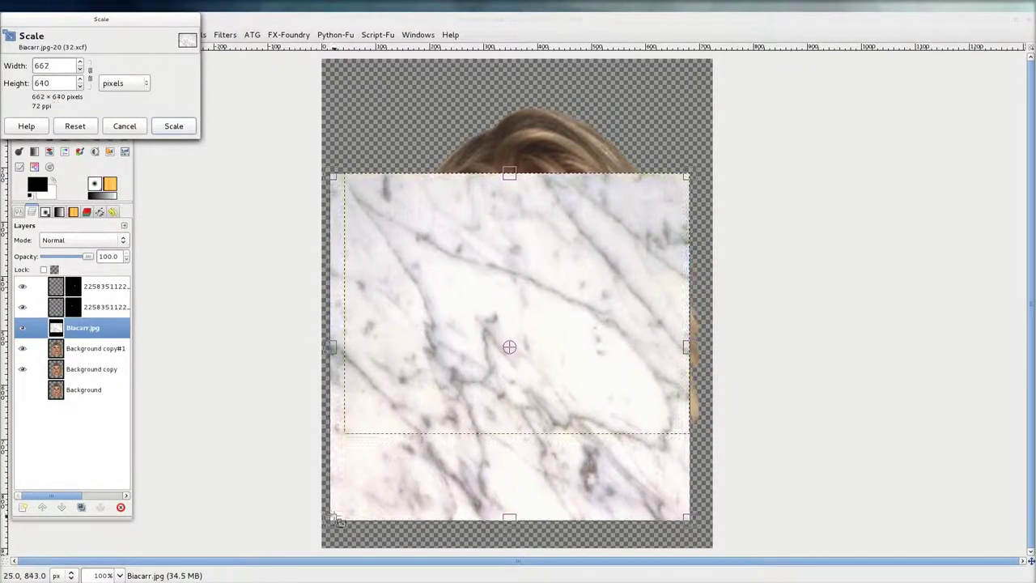
drag(684, 176, 711, 109)
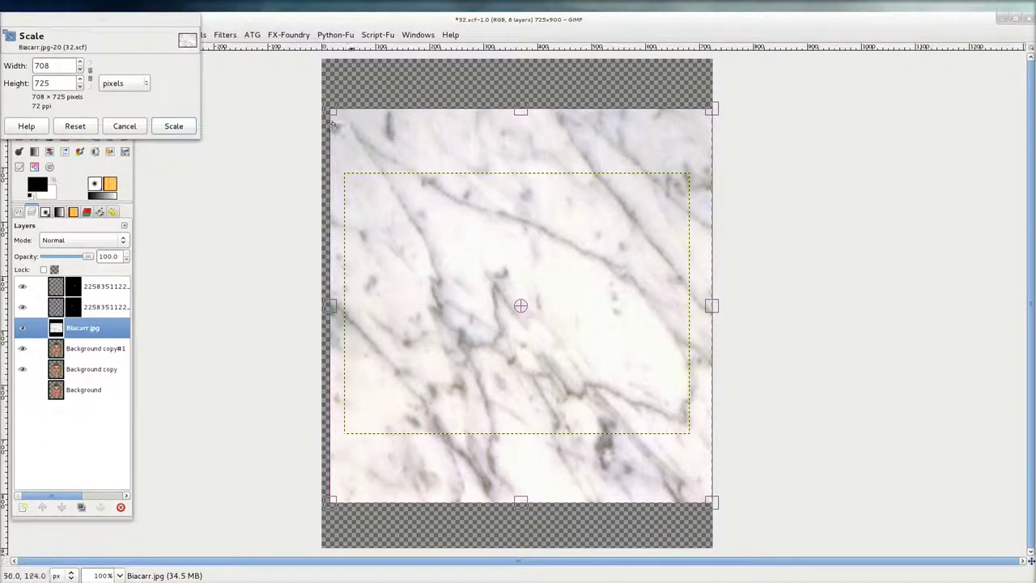
click(184, 127)
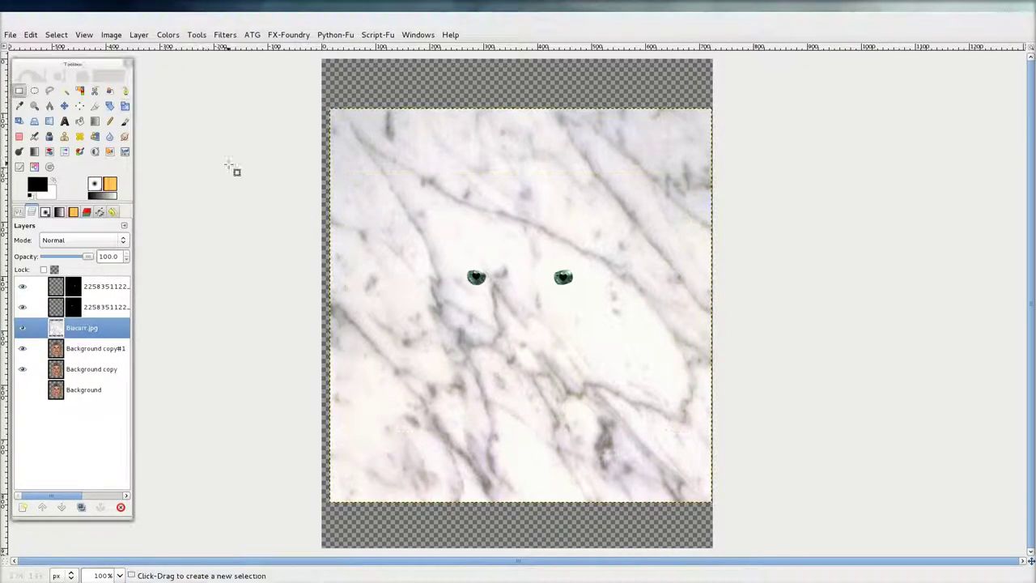
Colorize the Biacarr.jpg marble layer red with Hue 360 and Saturation 89
click(79, 154)
click(434, 181)
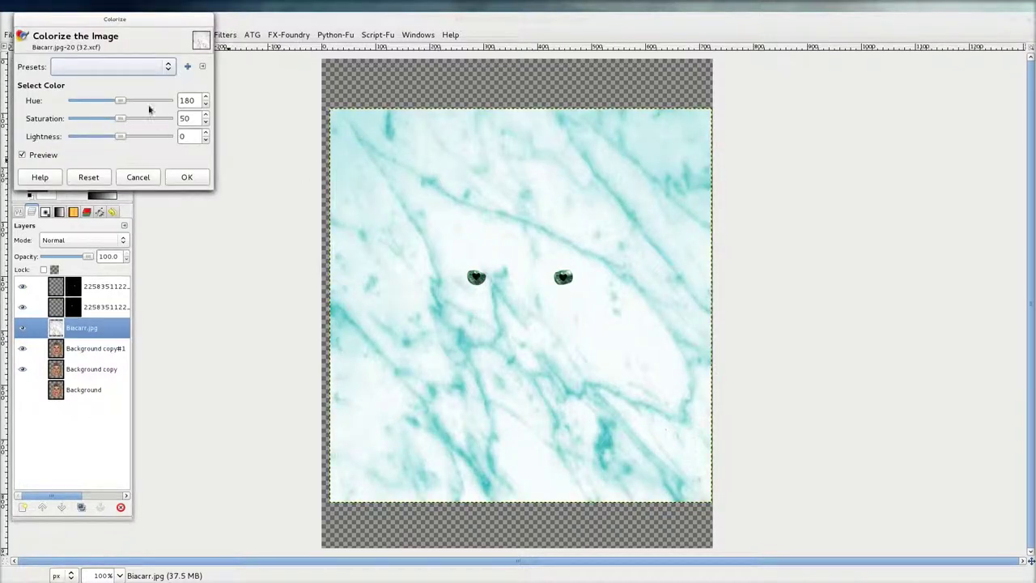
drag(124, 100, 157, 119)
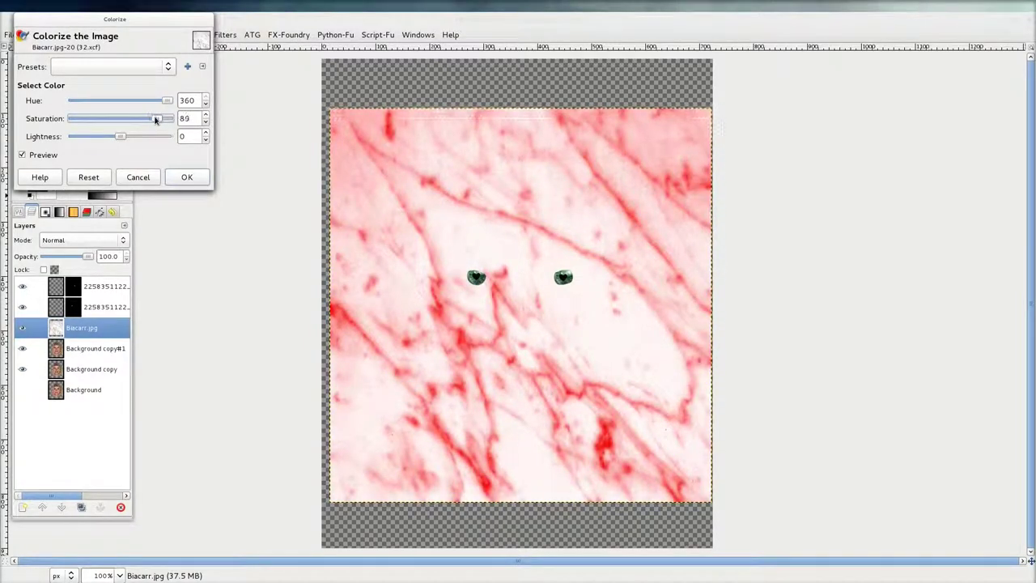
click(191, 177)
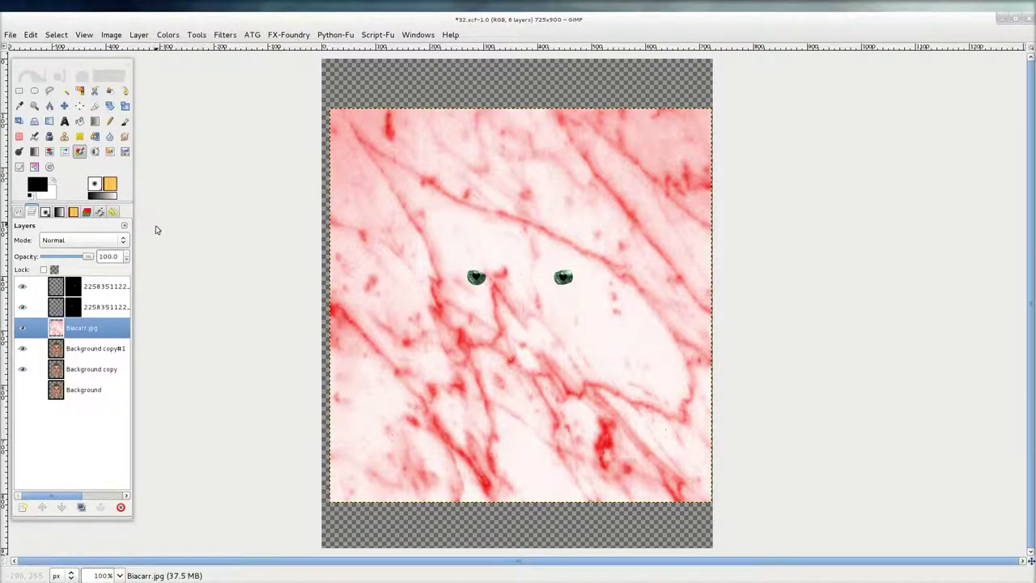
Set the Biacarr.jpg layer's blend mode to Overlay after trying Multiply, Divide and Screen
click(125, 240)
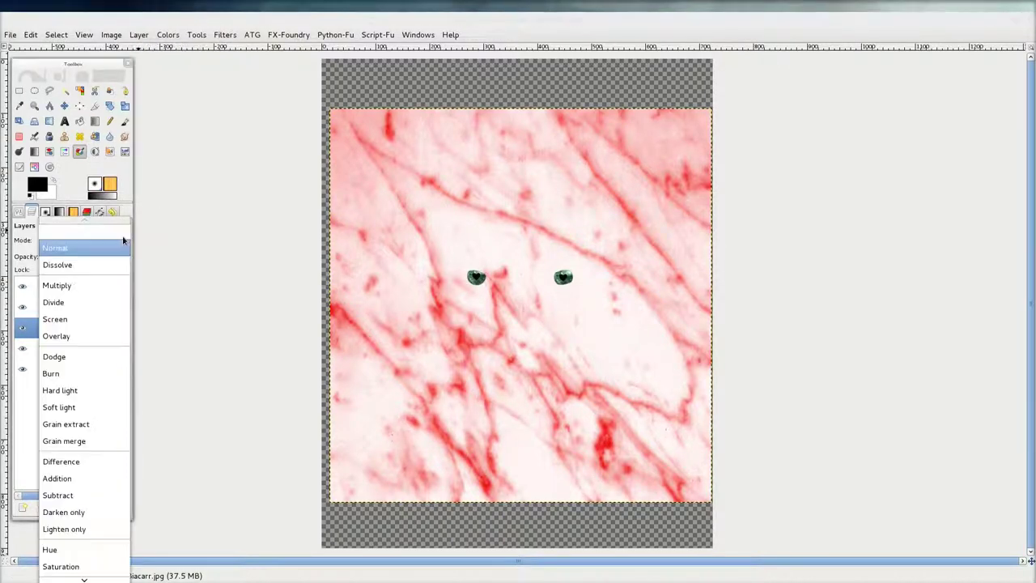
click(89, 285)
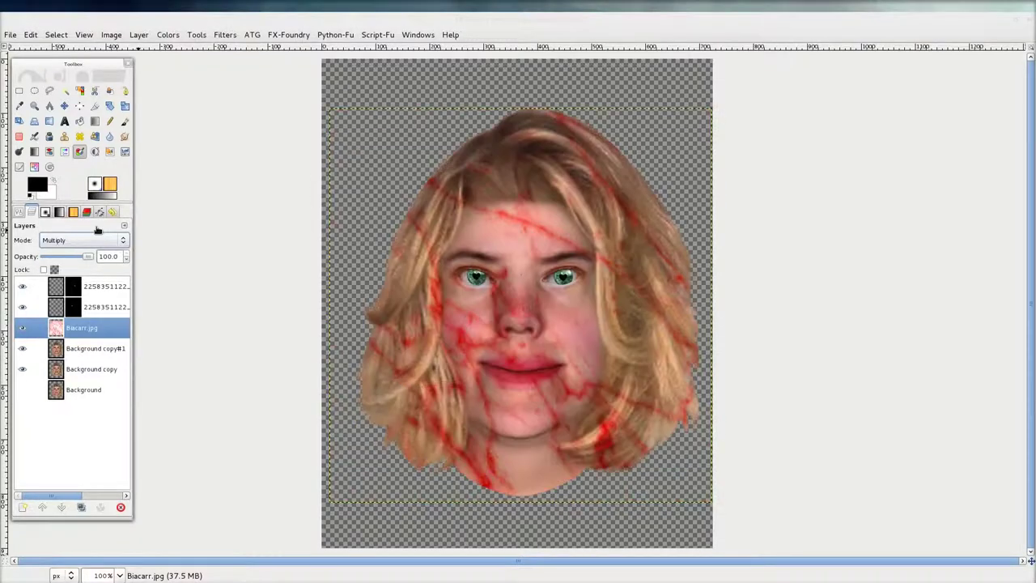
key(Down)
key(Down)
key(Down)
key(Down)
key(Down)
key(Down)
key(Down)
key(Down)
key(Down)
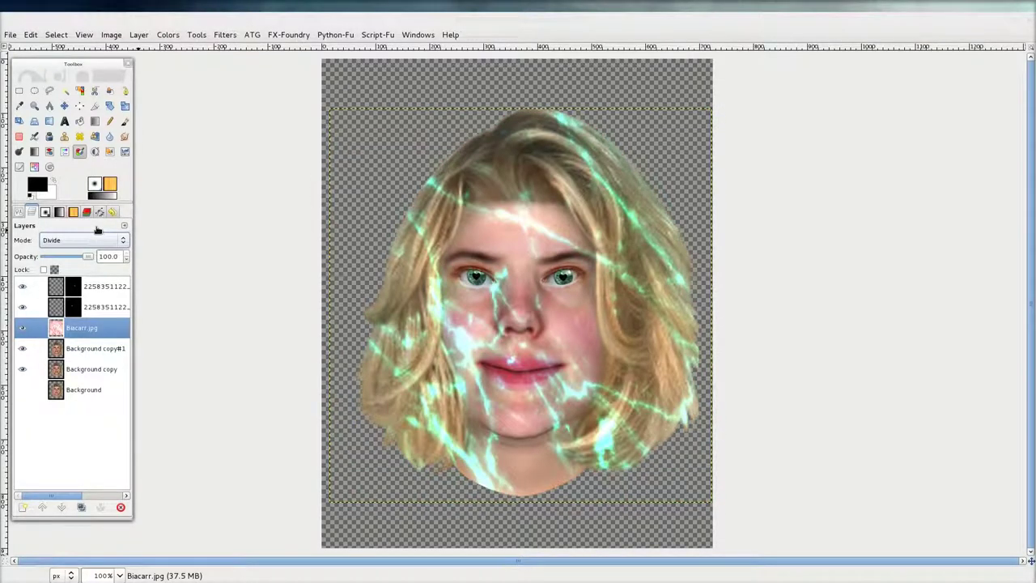
key(Up)
key(Up)
key(Up)
key(Up)
key(Up)
key(Up)
key(Up)
key(Up)
key(Up)
key(Up)
key(Up)
key(Up)
key(Up)
key(Down)
key(Down)
key(Down)
key(Down)
key(Down)
key(Down)
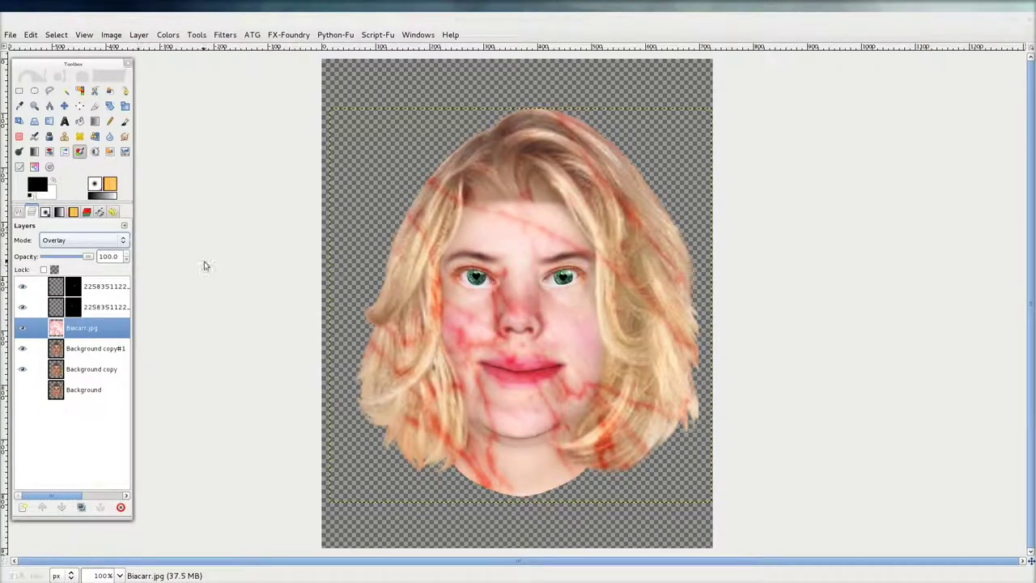
mouse_move(92, 256)
mouse_down()
mouse_move(63, 258)
mouse_move(103, 266)
mouse_up()
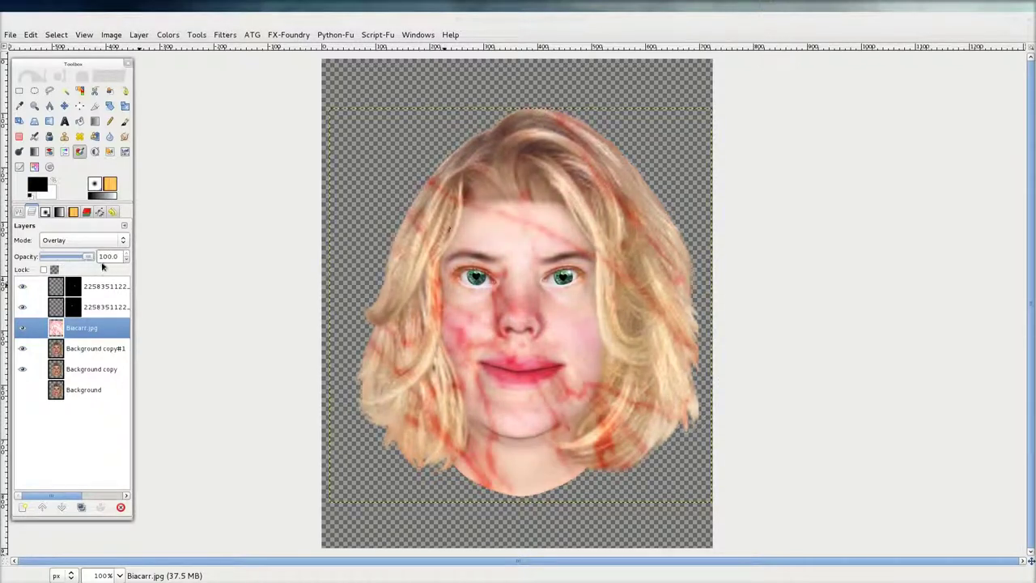
Apply Layer to Image Size to the marble layer, then add a White (full opacity) mask
right_click(104, 334)
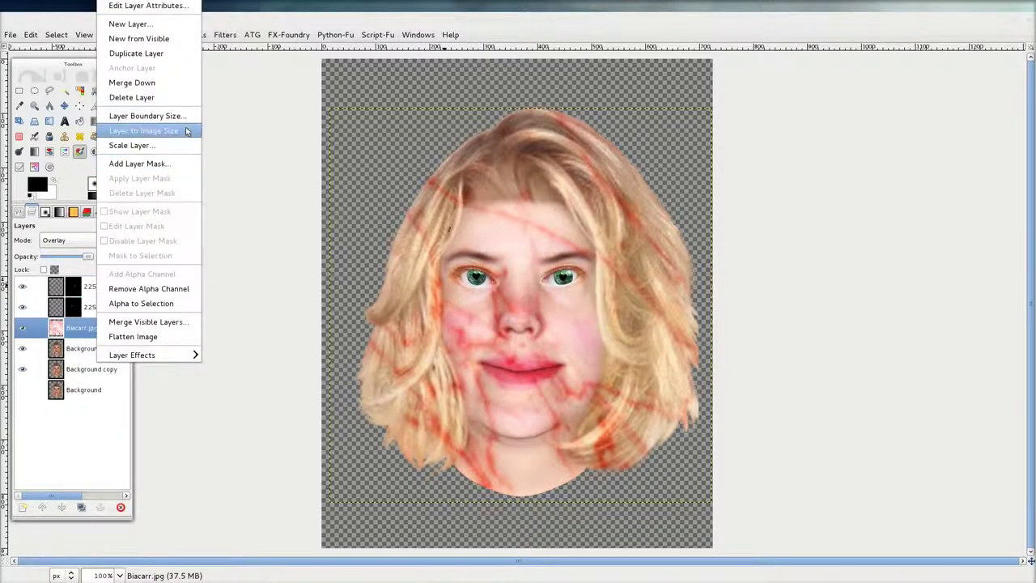
click(187, 131)
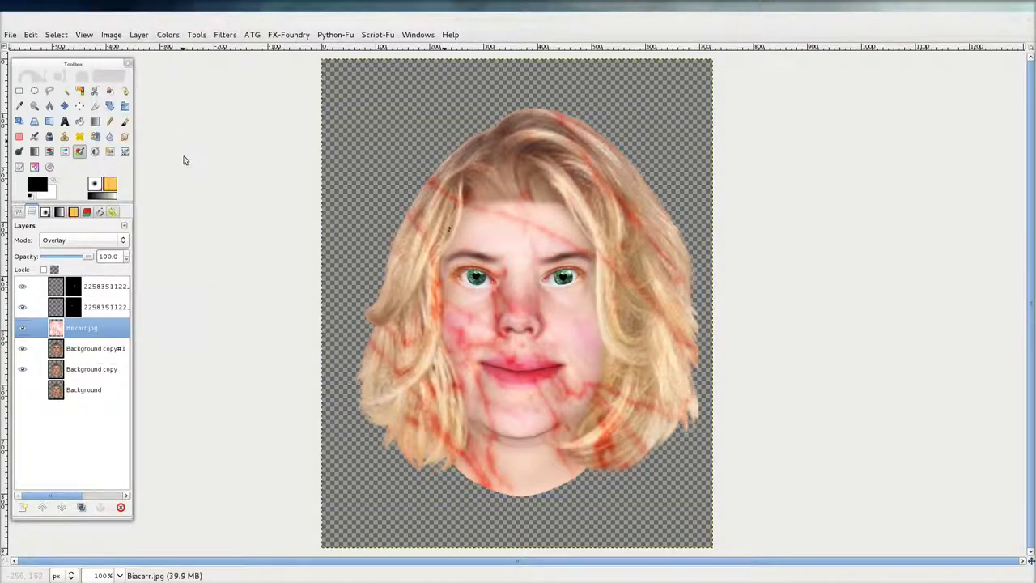
right_click(88, 332)
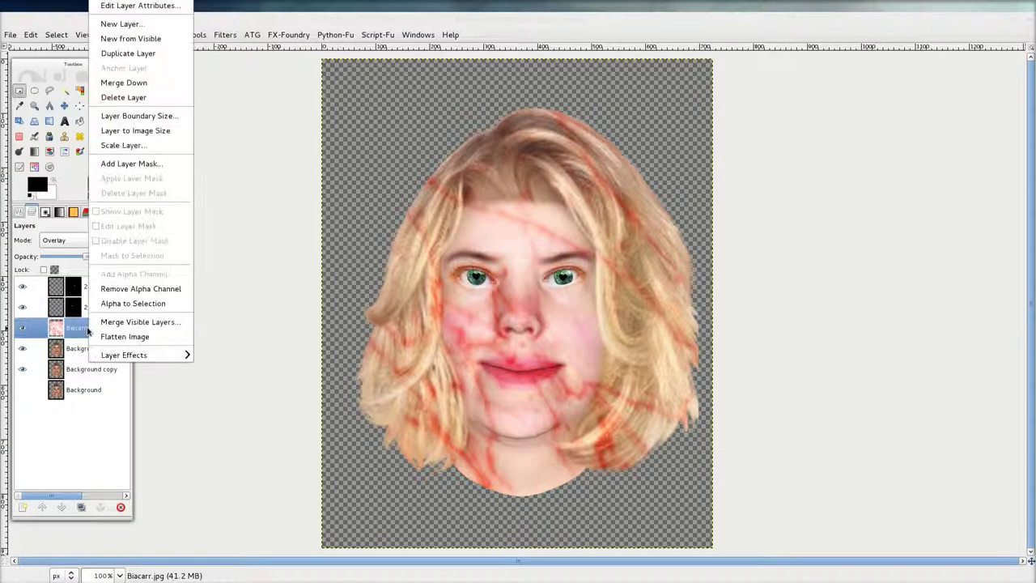
click(138, 164)
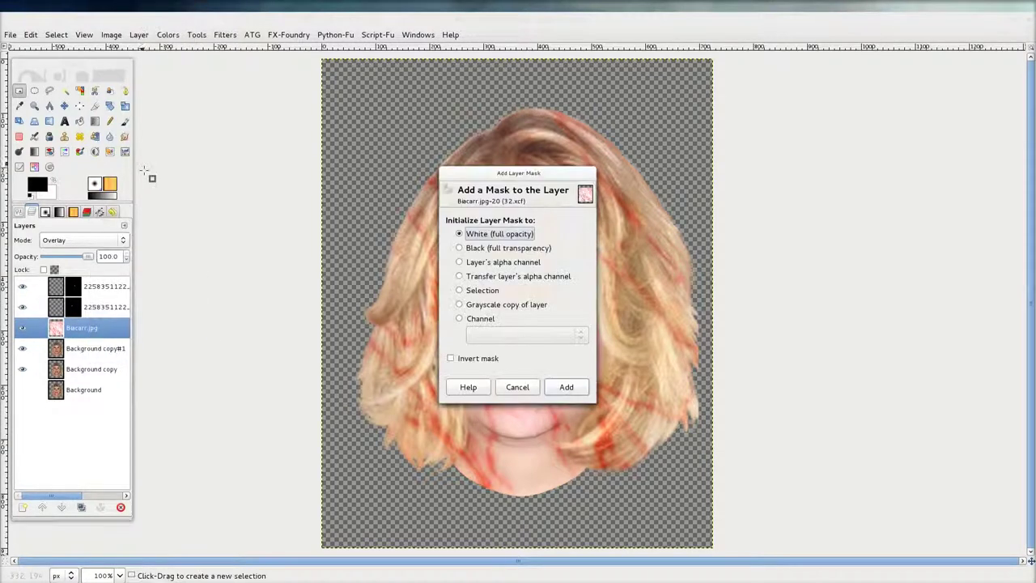
click(555, 389)
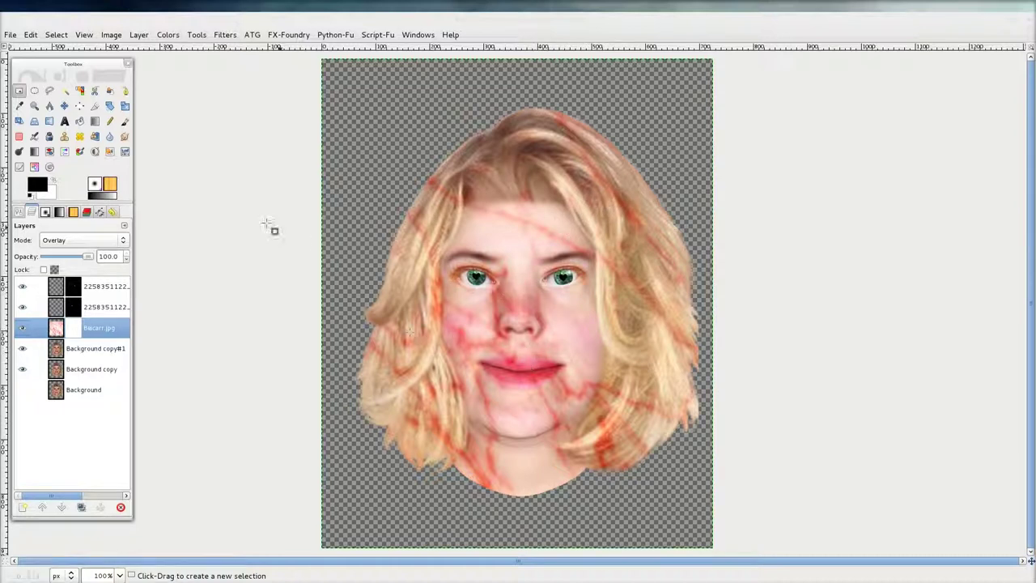
Fill the marble mask black over the top hair strip and the left hair
drag(301, 57, 742, 190)
key(ctrl+comma)
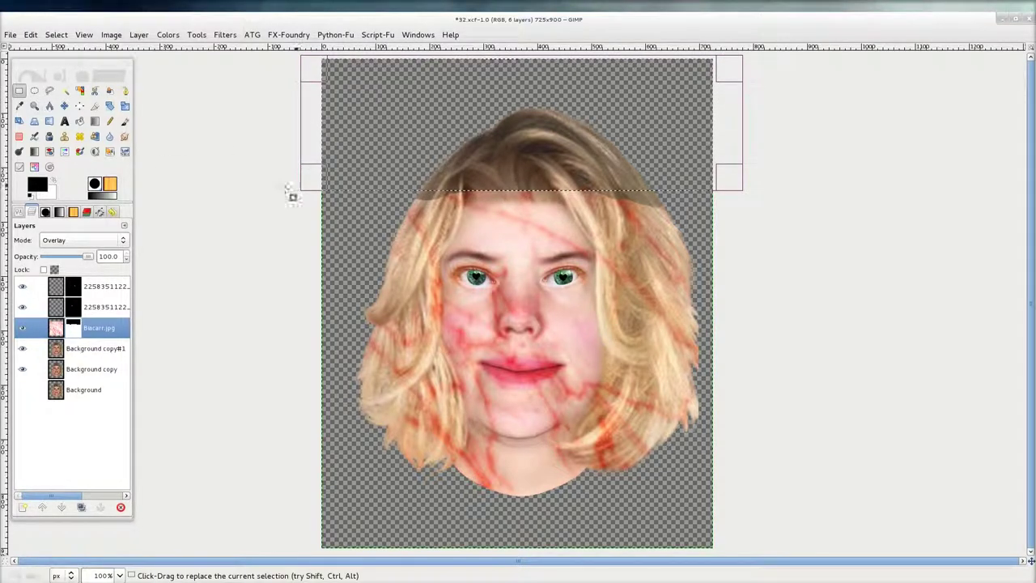
drag(720, 184, 431, 558)
drag(37, 183, 374, 152)
Mask out the veins over the right-side hair, then clear the selection
drag(440, 81, 733, 91)
drag(315, 176, 617, 179)
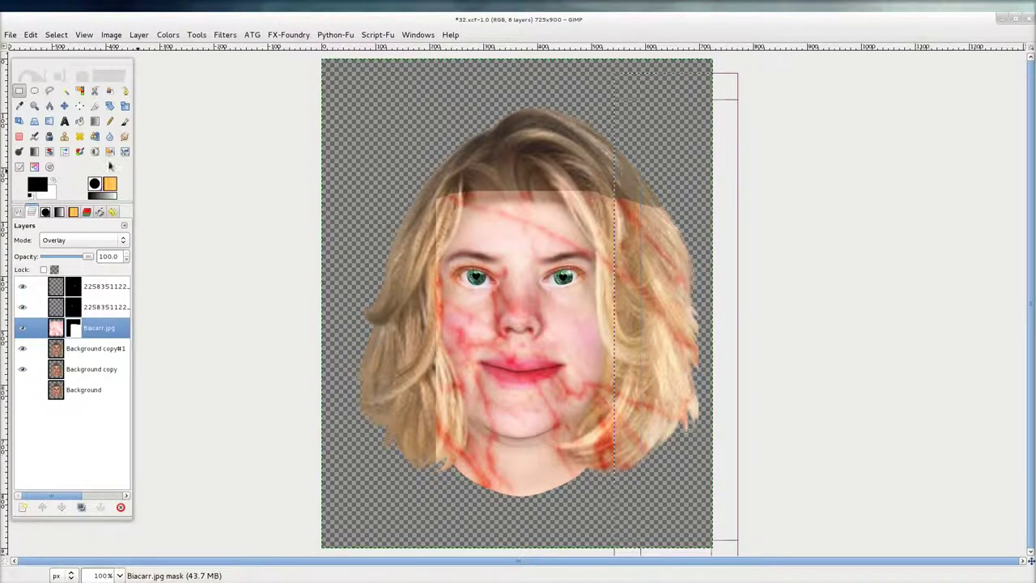
drag(37, 183, 611, 202)
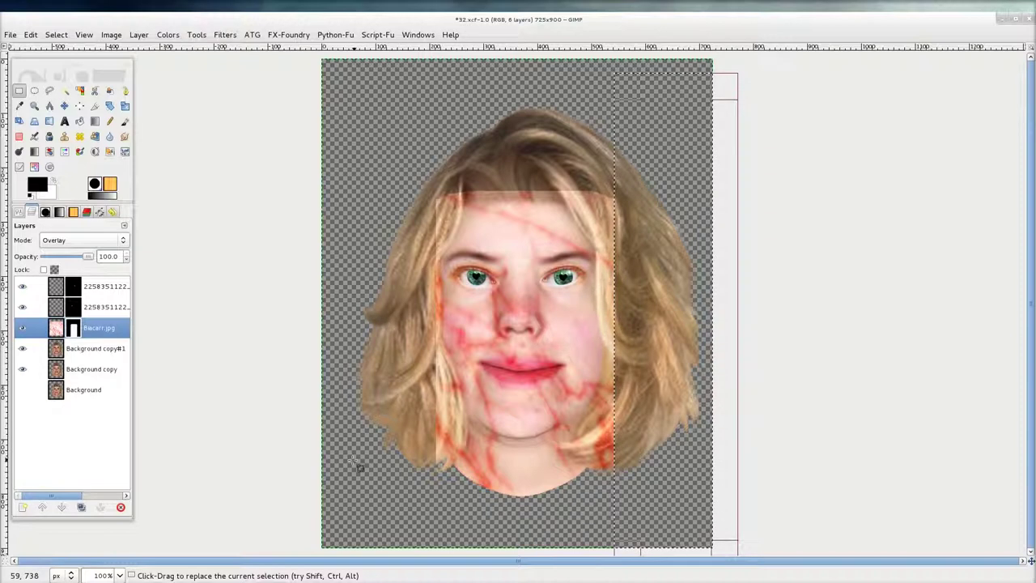
click(56, 34)
click(68, 60)
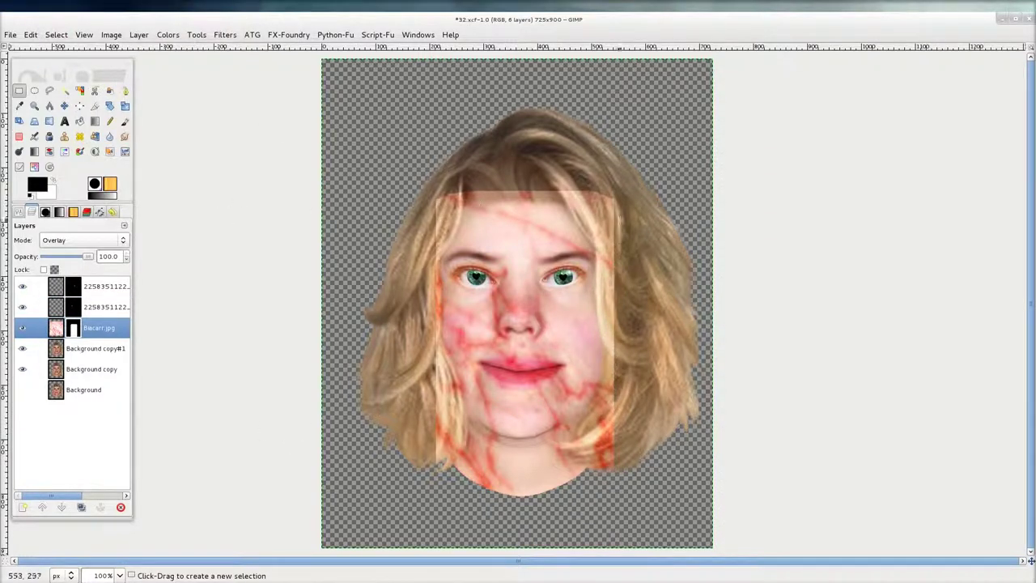
click(124, 120)
With fuzzy circle brushes, soften the top-right hairline mask edge, restoring veins with white
scroll(592, 209, up, 3)
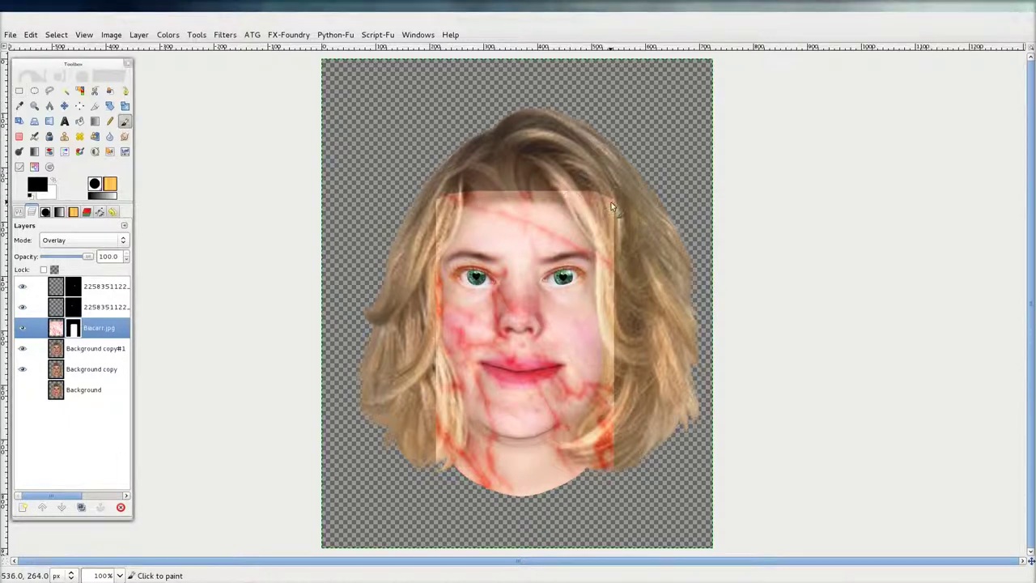
mouse_move(773, 222)
mouse_down()
mouse_move(692, 149)
mouse_move(661, 158)
mouse_move(708, 214)
mouse_move(620, 163)
mouse_up()
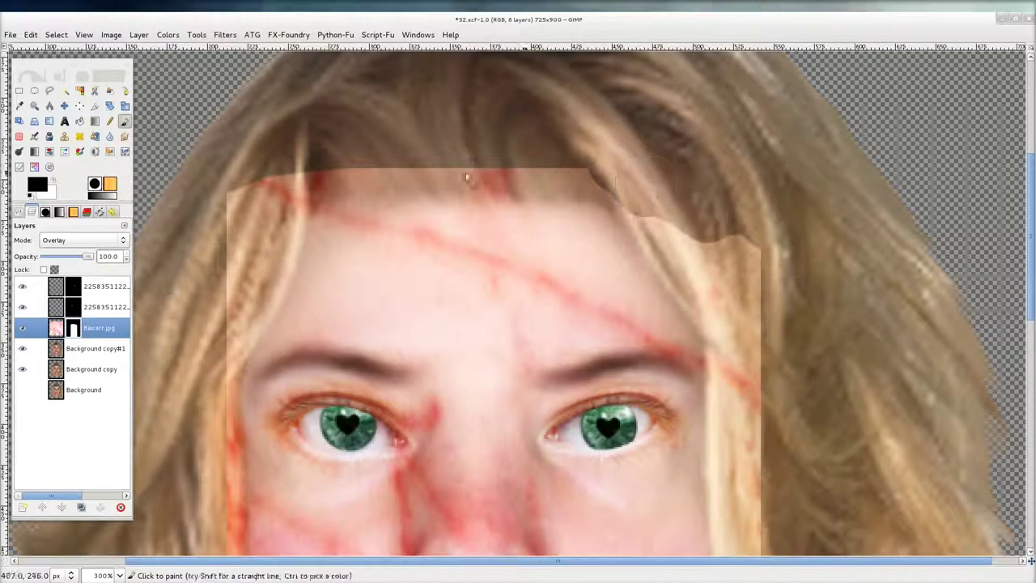
click(46, 212)
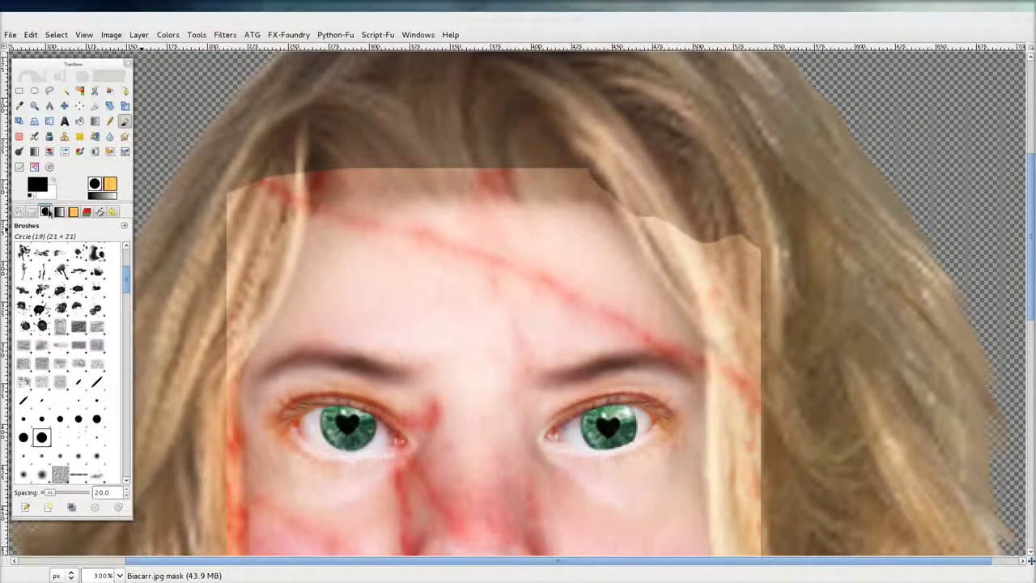
click(38, 476)
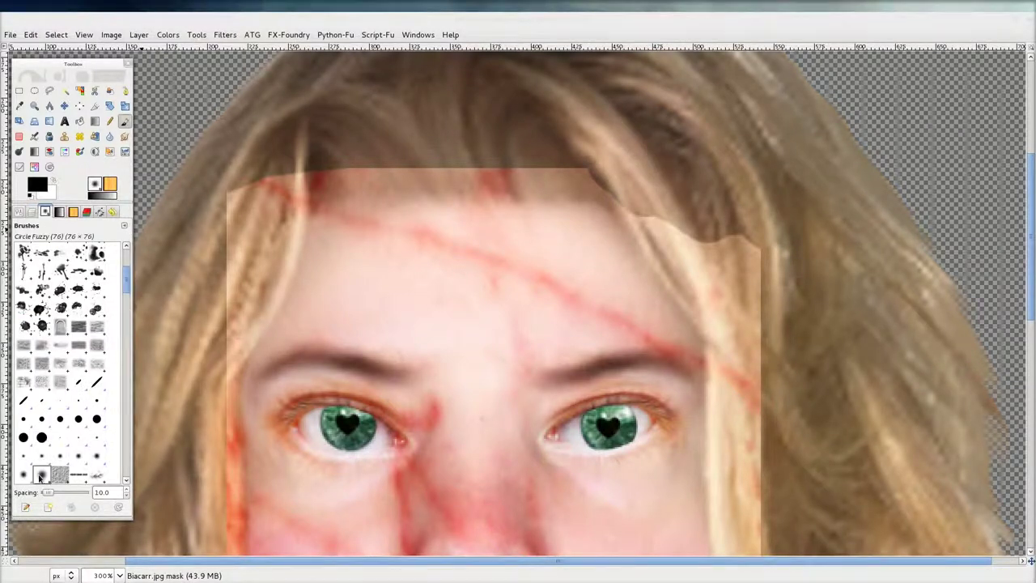
key(x)
click(78, 456)
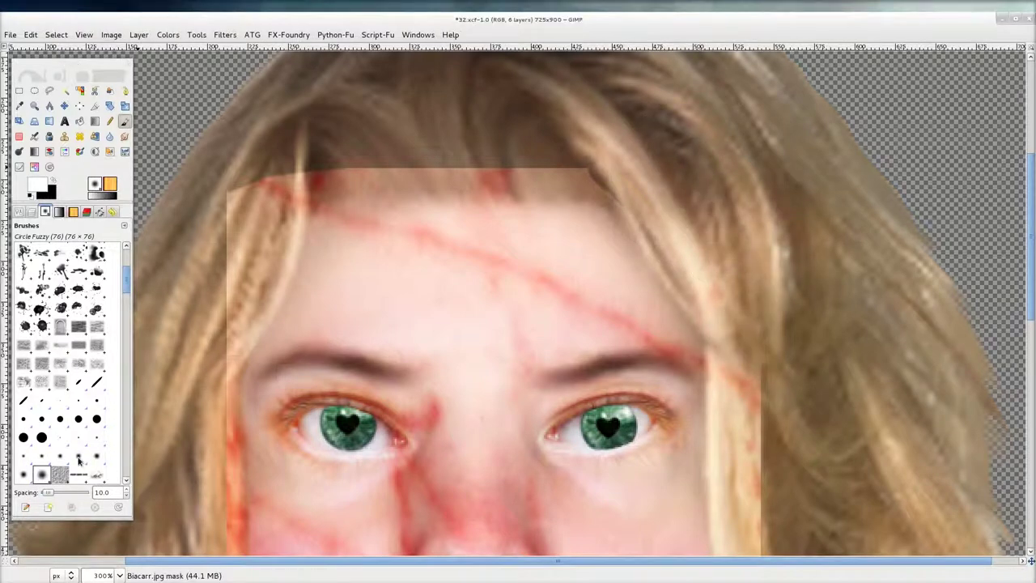
mouse_move(678, 240)
mouse_down()
mouse_move(687, 229)
mouse_move(650, 226)
mouse_up()
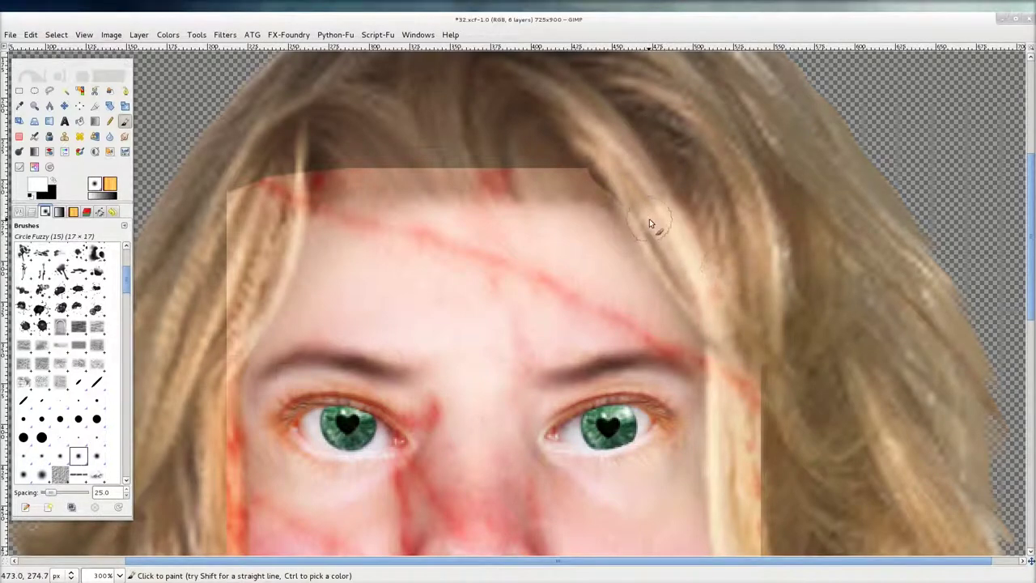
Paint black on the mask to hide the veins over the light right hair strand
key(x)
scroll(647, 218, down, 10)
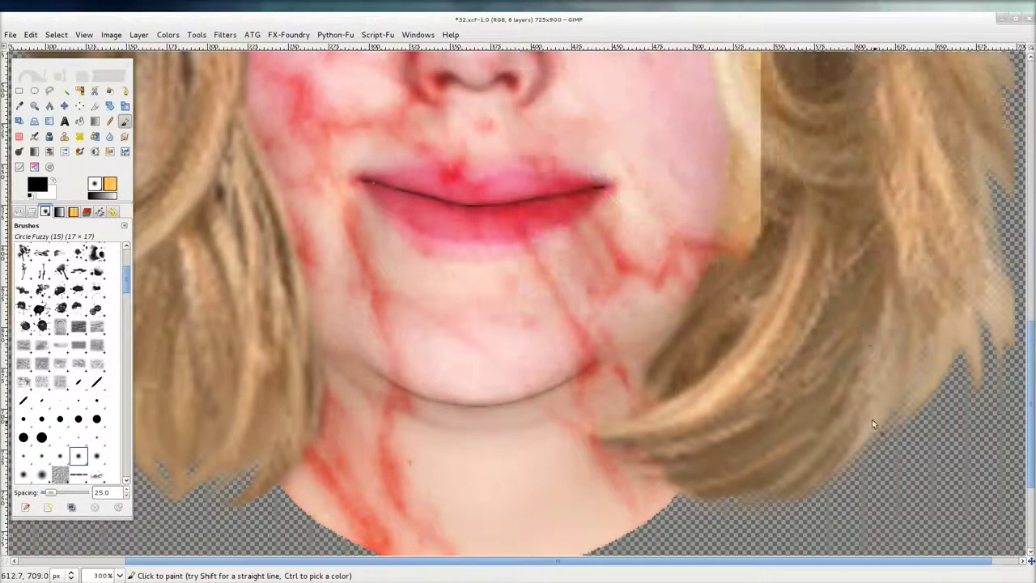
scroll(846, 427, up, 3)
drag(739, 388, 749, 267)
scroll(769, 292, up, 8)
mouse_move(721, 427)
mouse_down()
mouse_move(718, 361)
mouse_move(722, 465)
mouse_move(741, 442)
mouse_move(770, 514)
mouse_up()
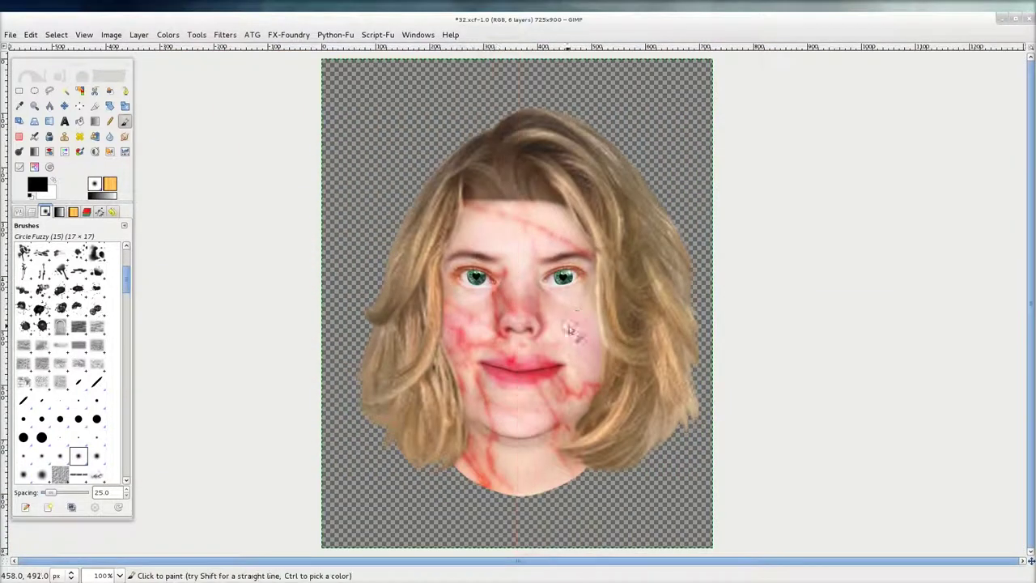
click(30, 212)
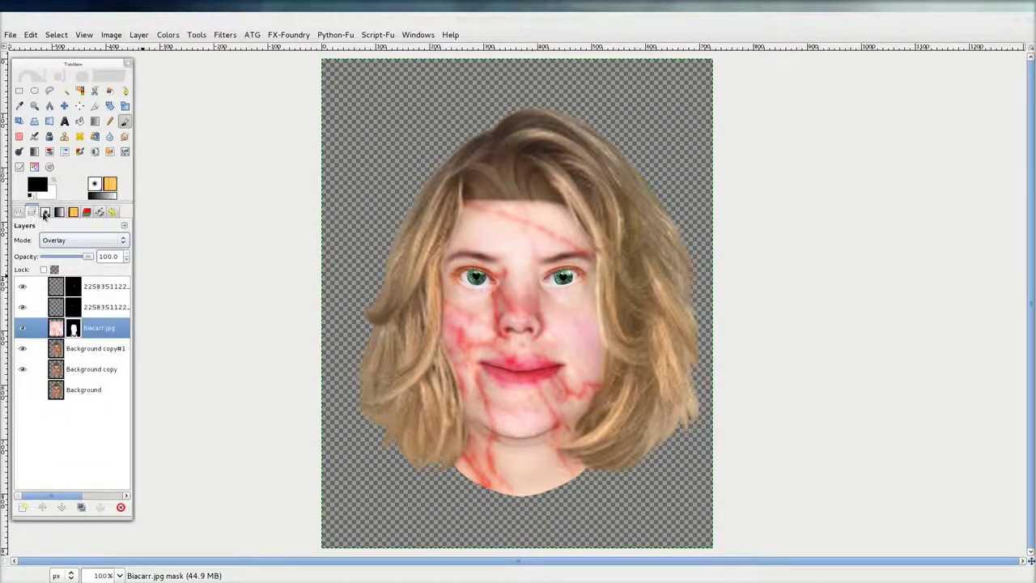
Lower the marble layer's opacity to 97.4 and zoom the view to 200%
click(98, 339)
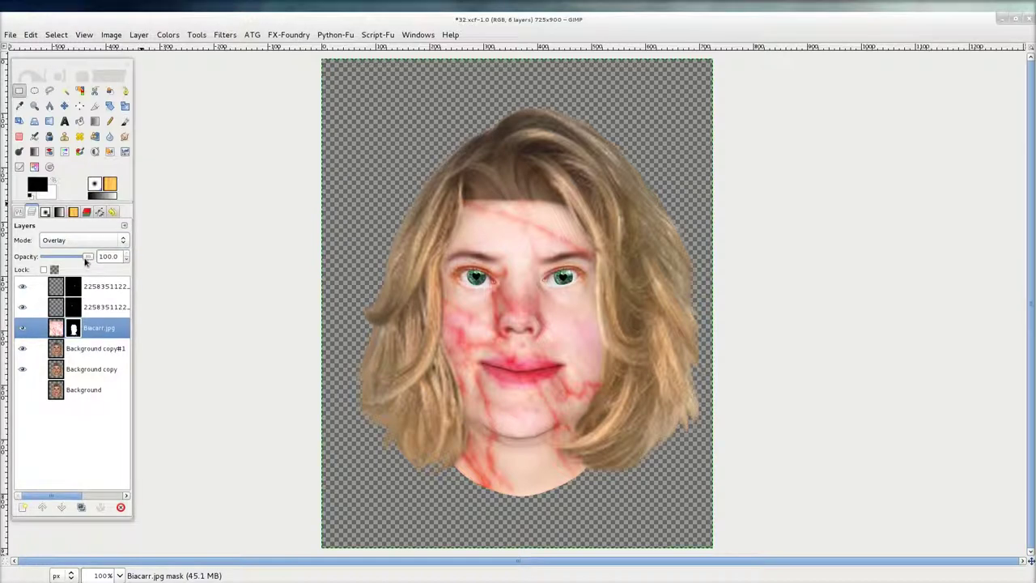
mouse_move(86, 258)
mouse_down()
mouse_move(57, 257)
mouse_move(102, 257)
mouse_move(80, 257)
mouse_up()
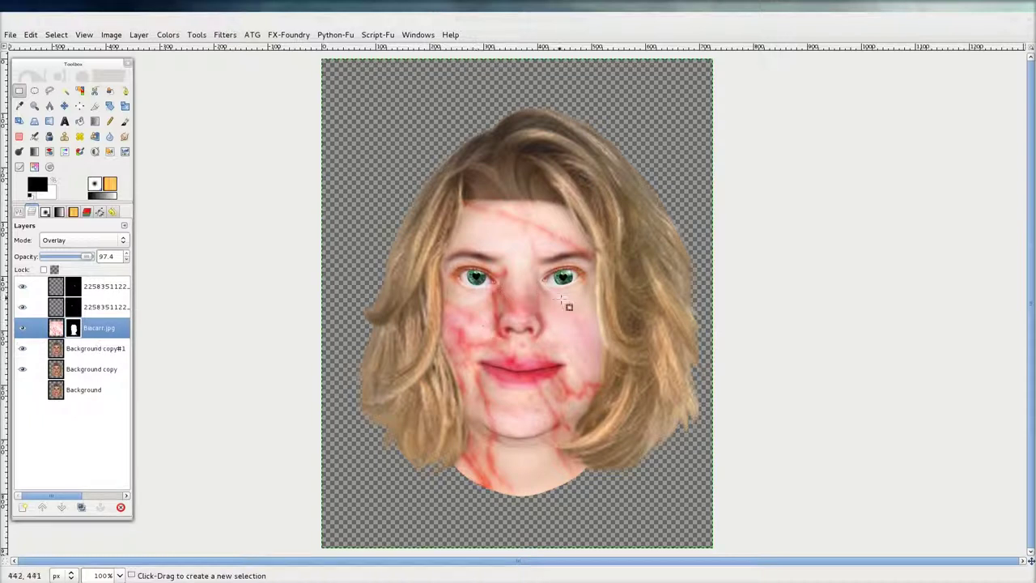
key(2)
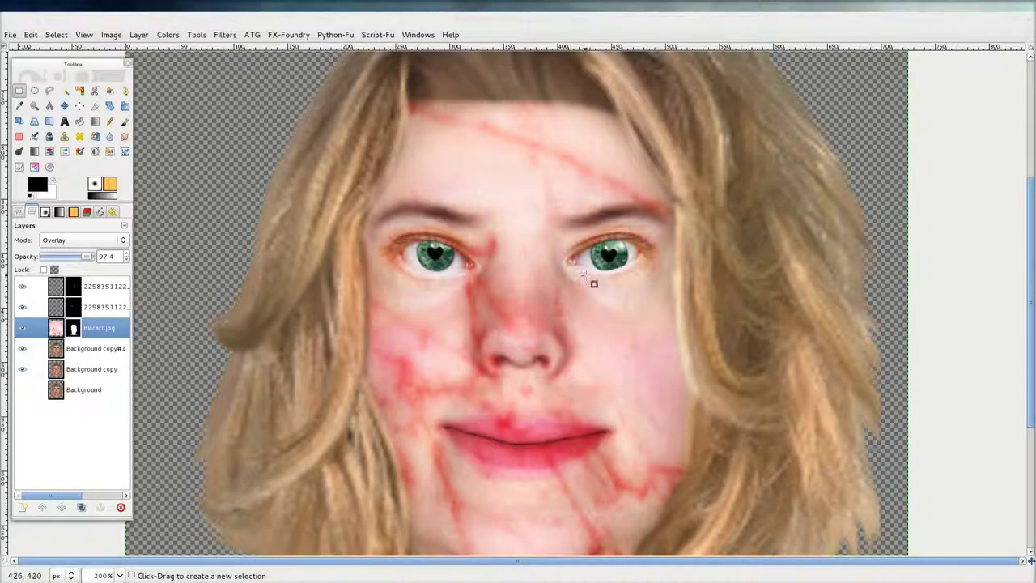
Add a new transparent layer and set the Paintbrush to the Circle (09) brush
click(22, 507)
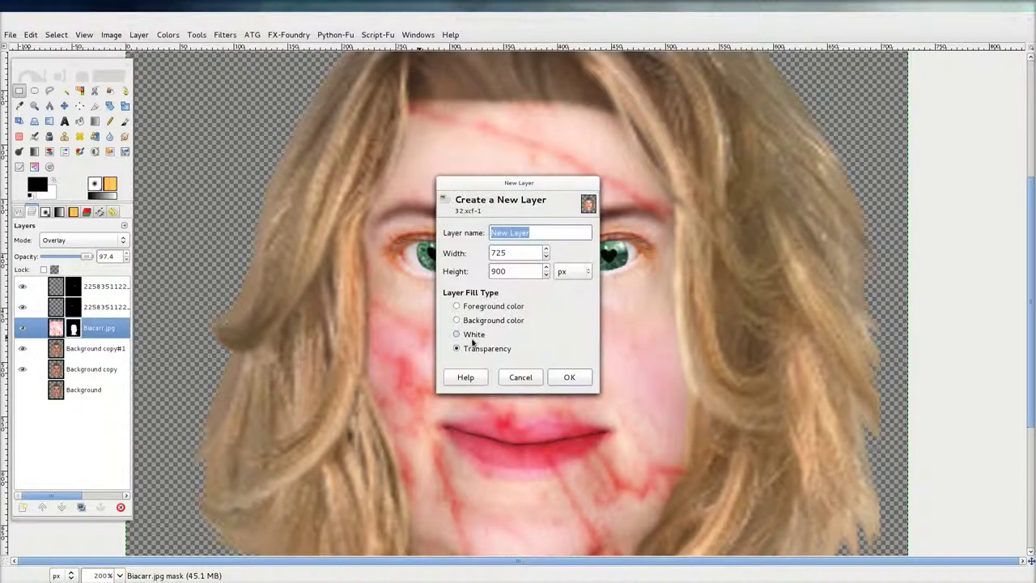
click(569, 377)
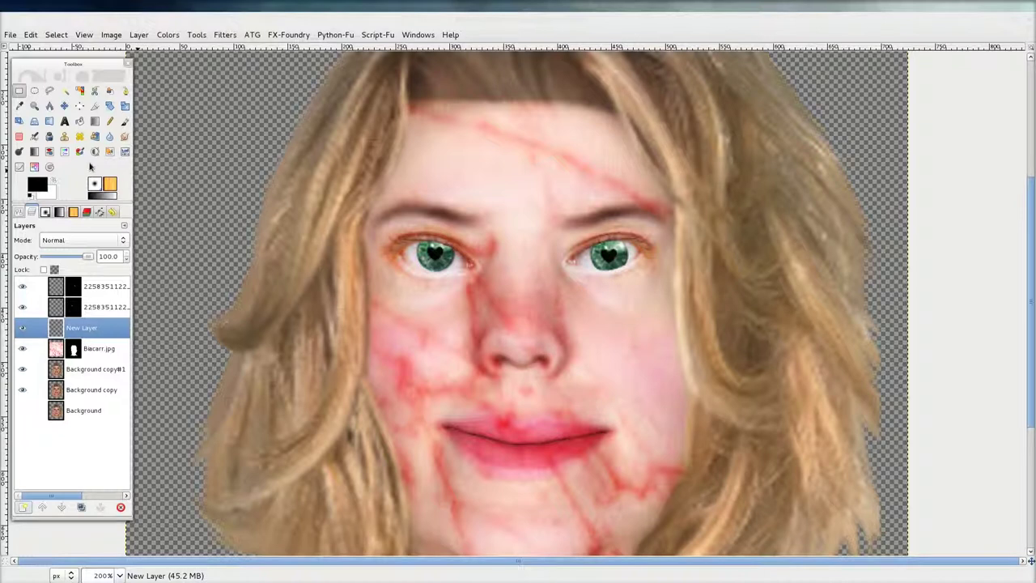
click(125, 121)
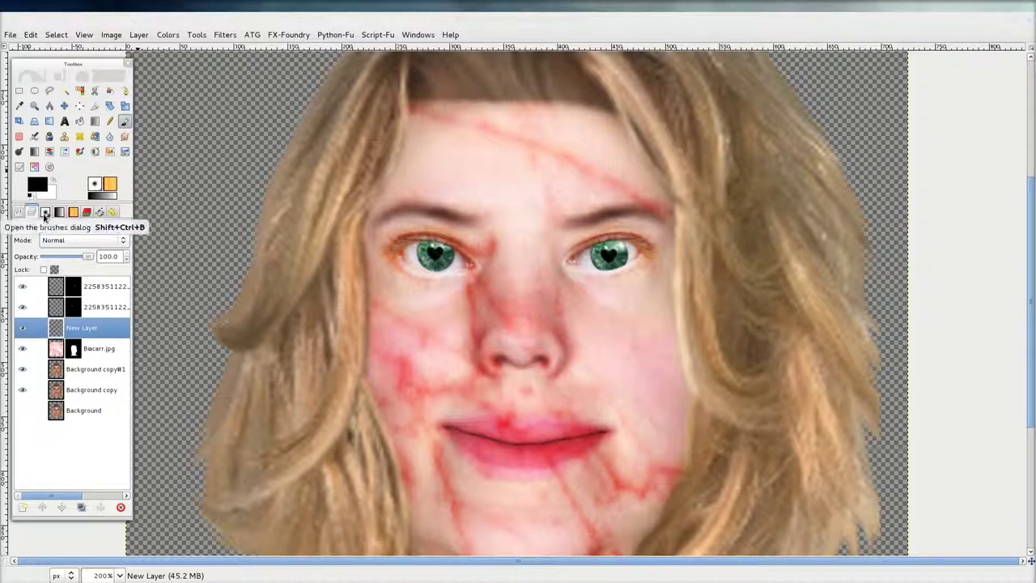
click(44, 212)
click(78, 419)
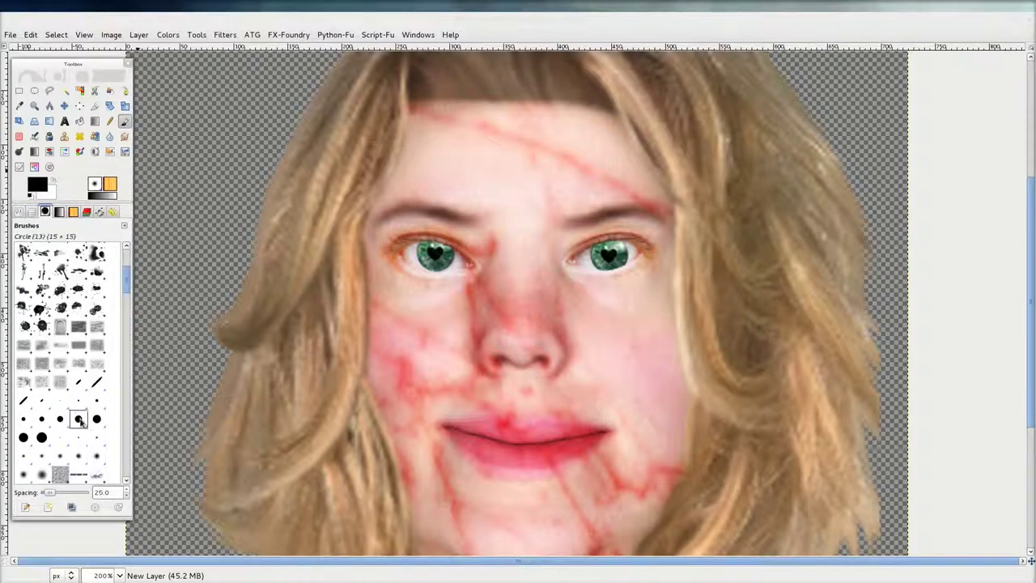
click(44, 419)
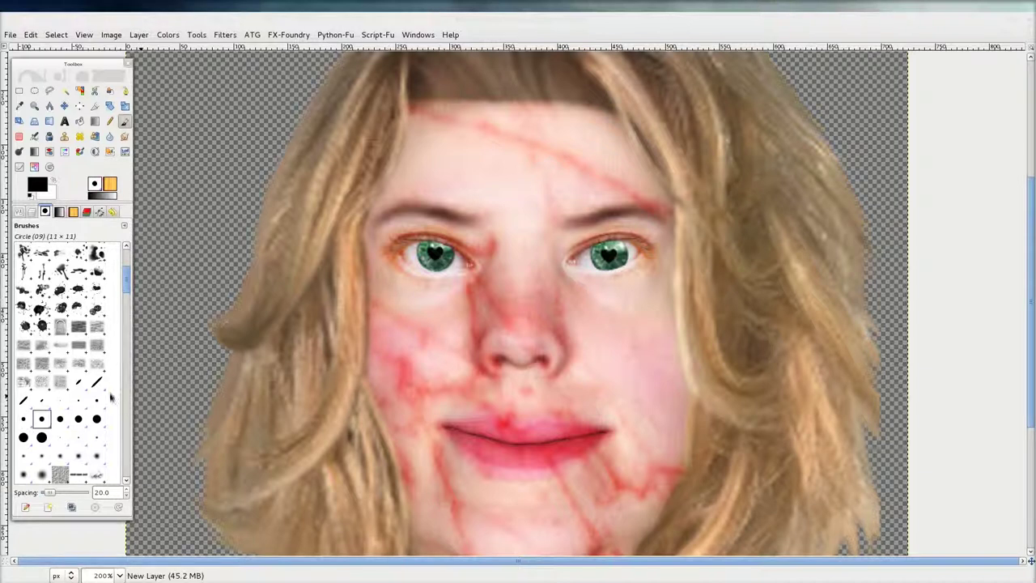
Paint thick black bands beneath the left and right eyes
drag(387, 291, 460, 295)
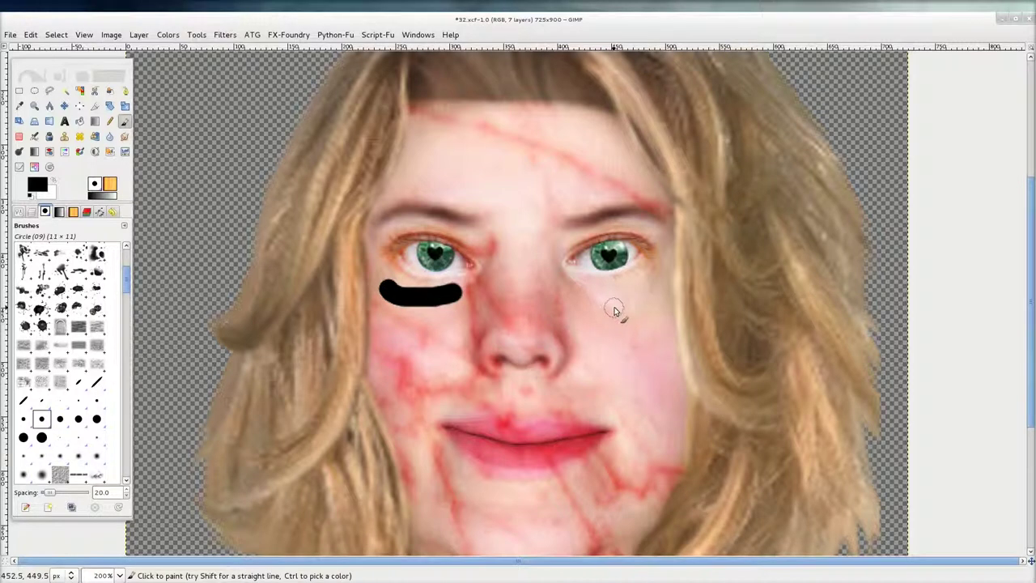
click(578, 293)
drag(578, 294, 652, 289)
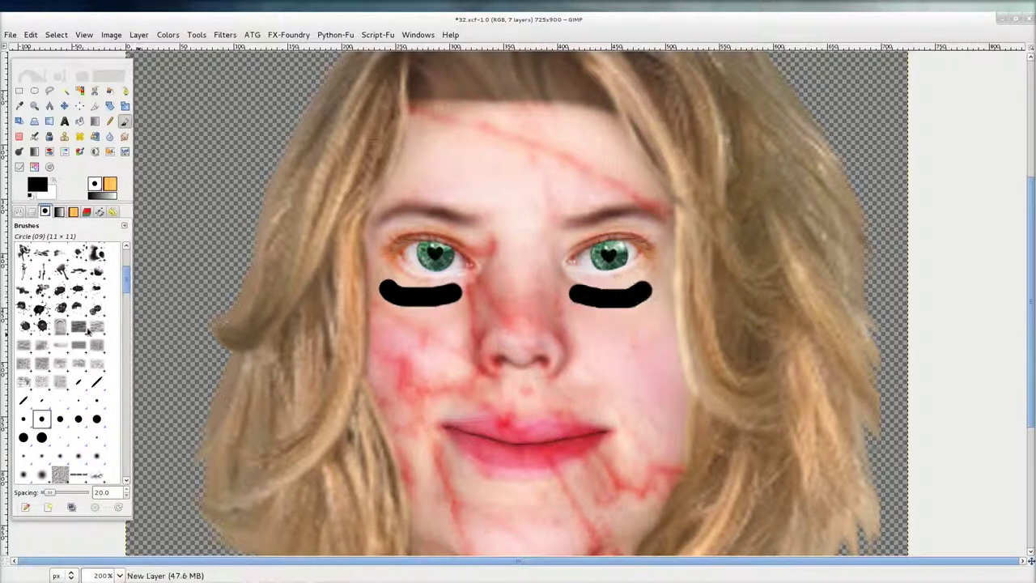
click(32, 212)
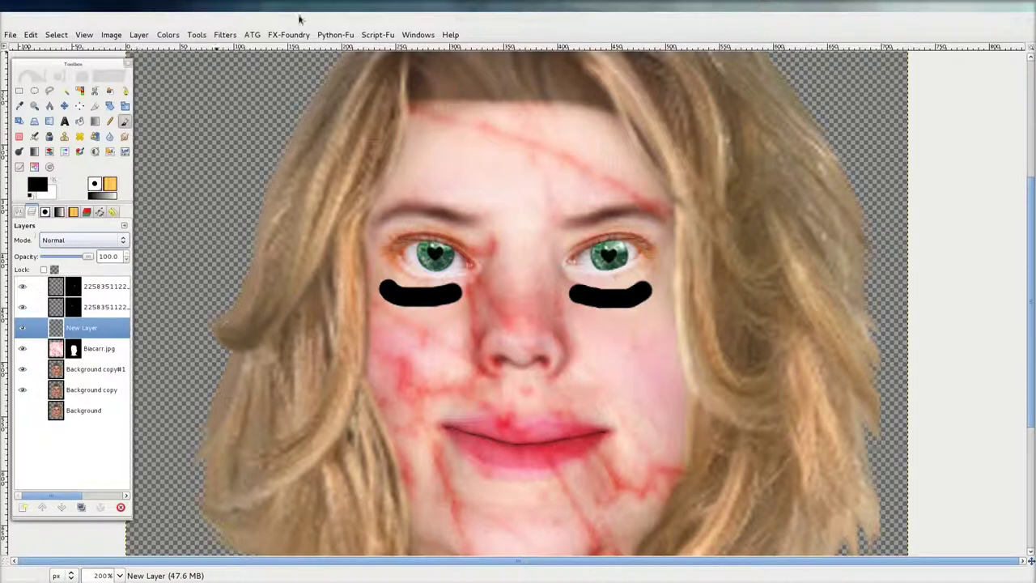
click(235, 35)
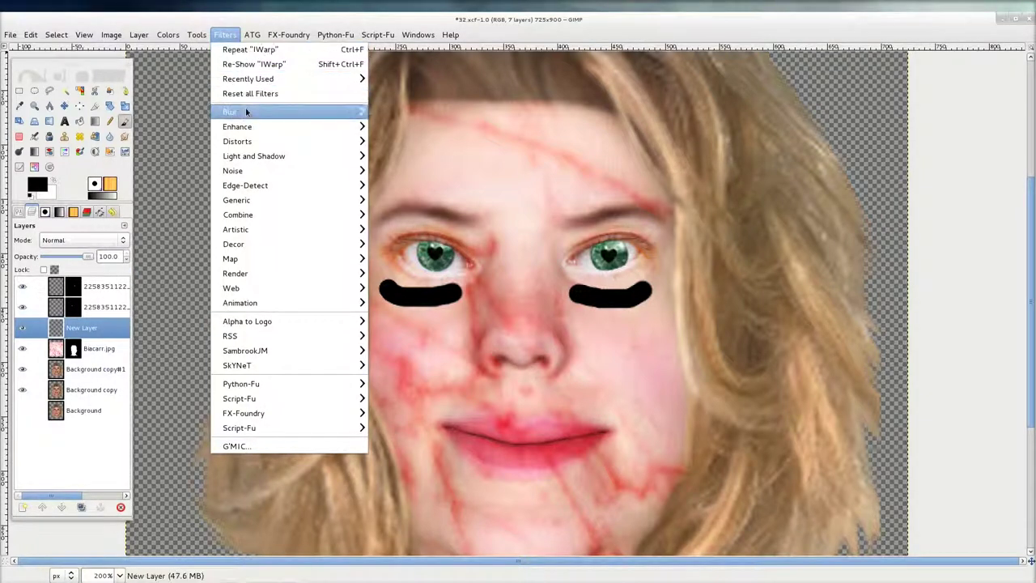
Gaussian-blur the under-eye marks at radius about 41 and fade the layer to 44.9 opacity
mouse_move(340, 113)
click(414, 126)
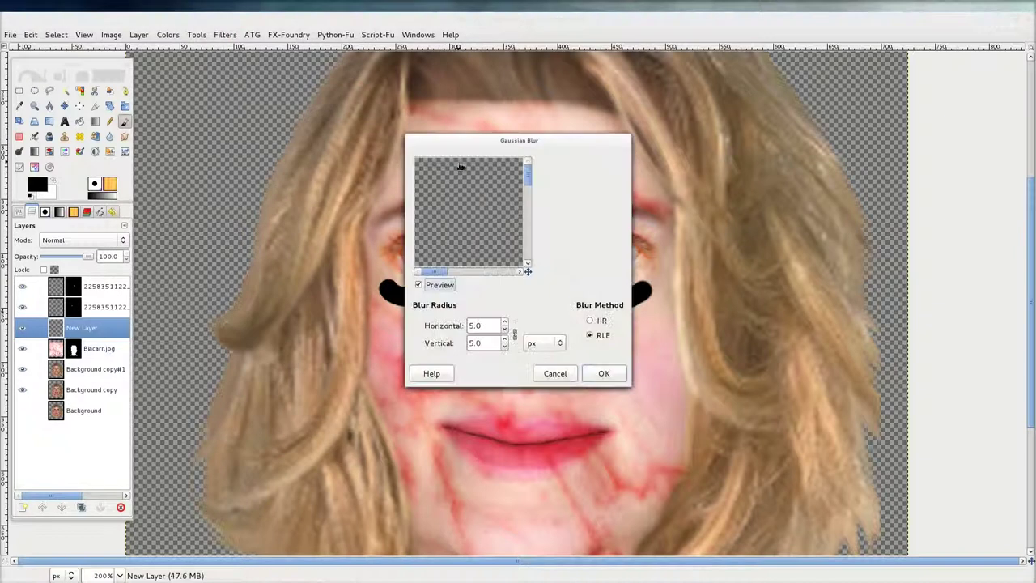
drag(528, 272, 541, 295)
click(505, 322)
click(505, 323)
click(505, 322)
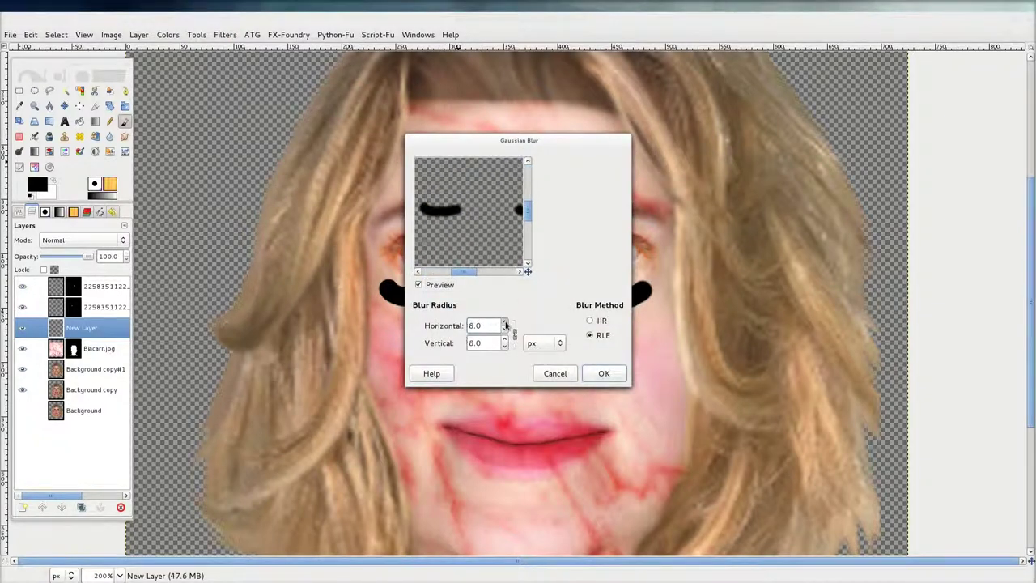
click(506, 323)
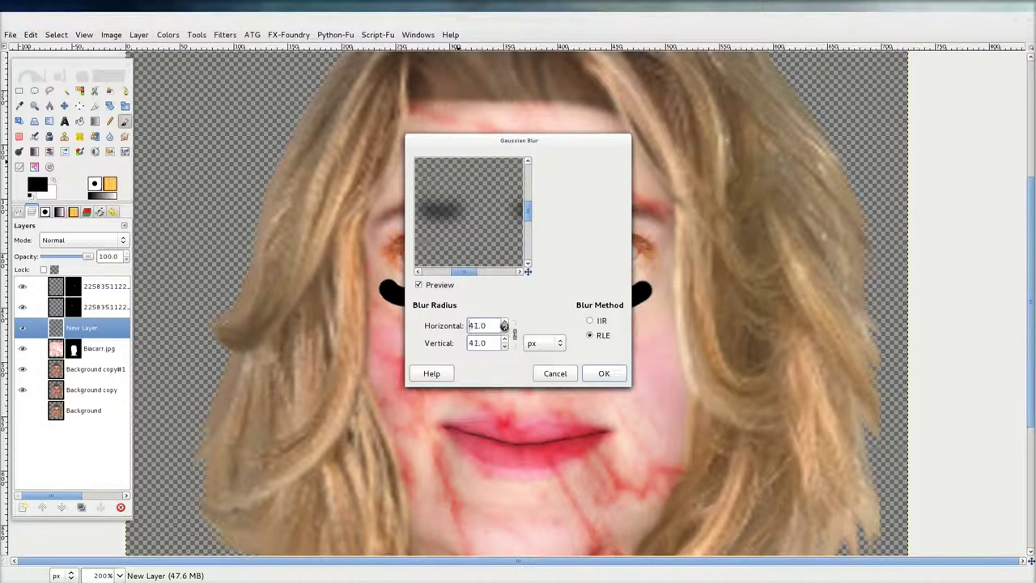
click(604, 373)
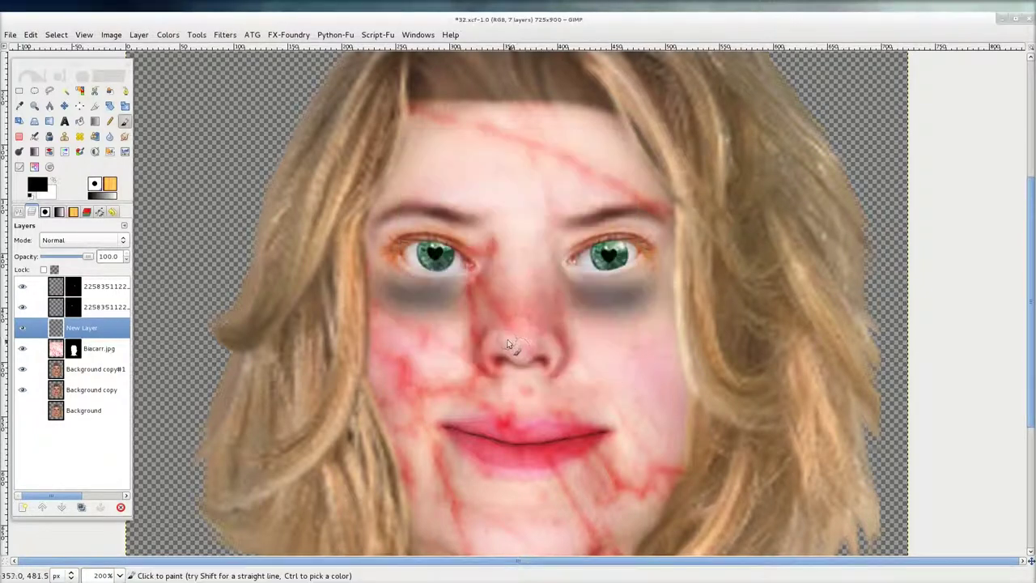
key(1)
drag(89, 257, 67, 260)
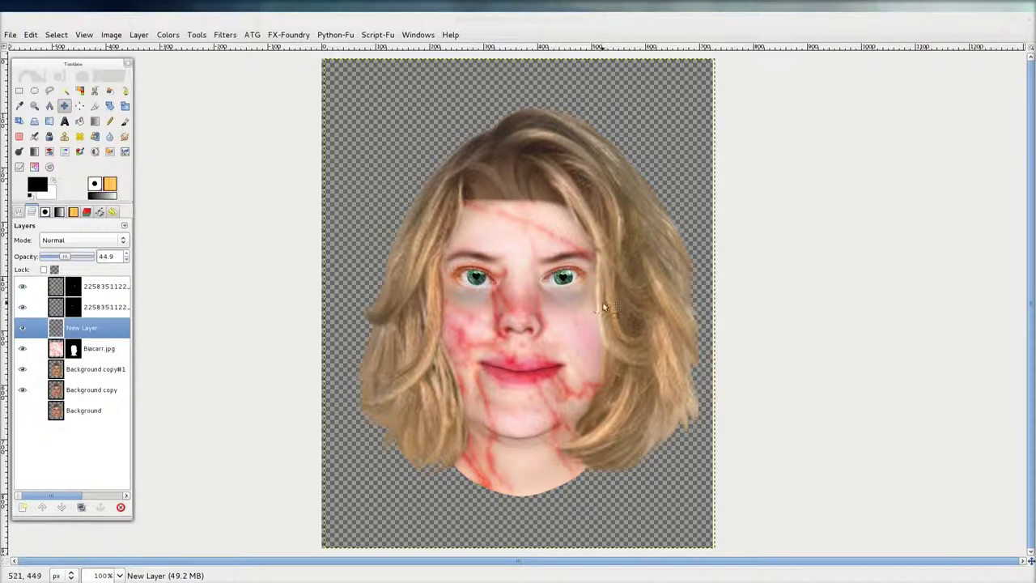
Reset colours to black and white, choose a BloodBrushes drip brush, and begin a new layer
scroll(597, 304, up, 2)
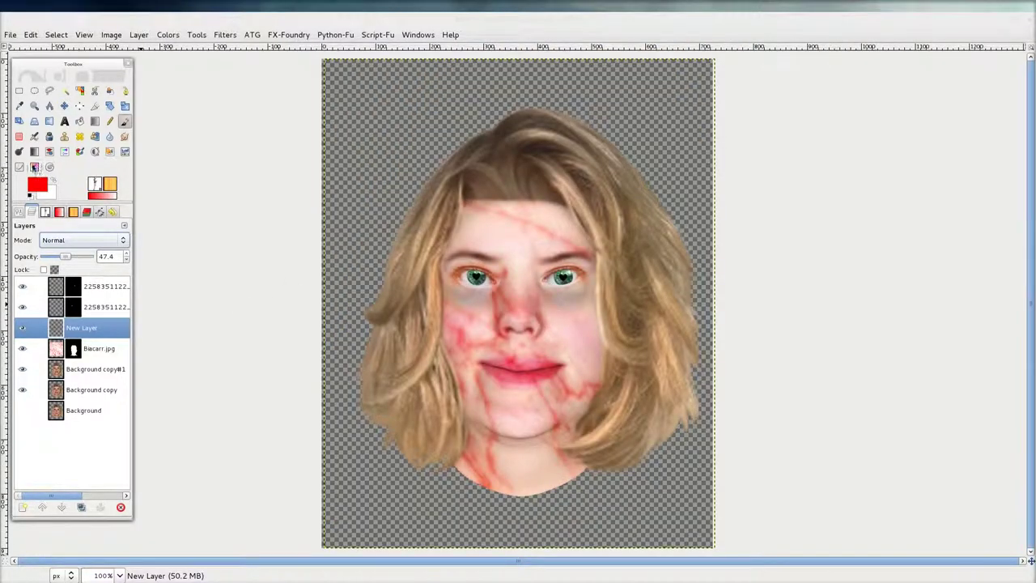
click(30, 194)
click(46, 211)
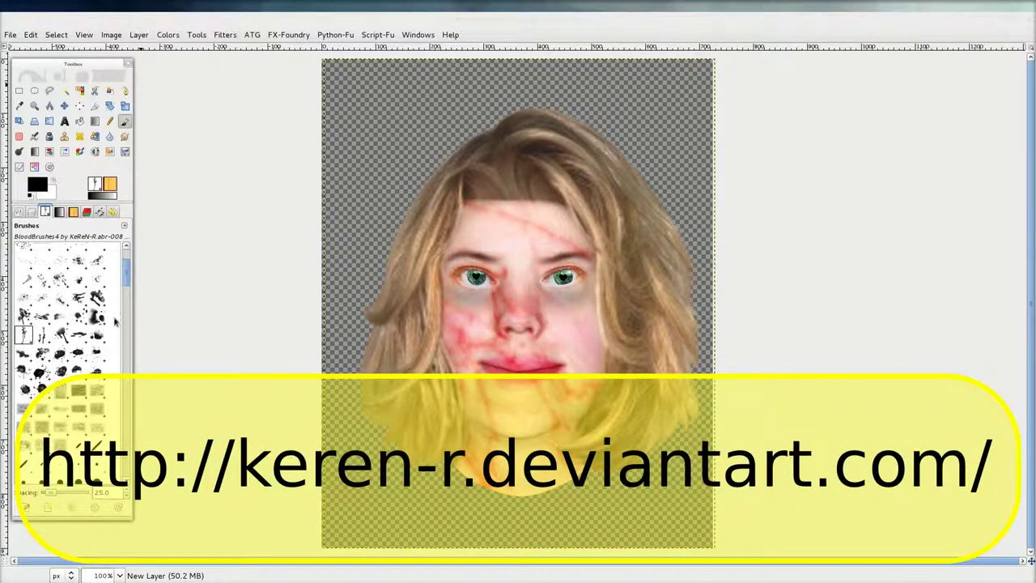
scroll(116, 321, down, 2)
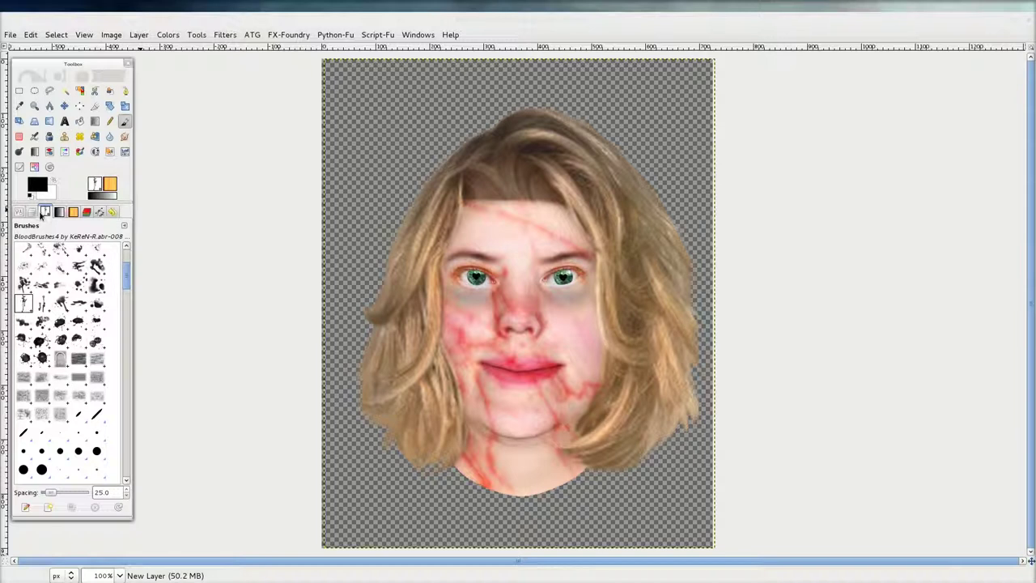
click(34, 213)
click(25, 508)
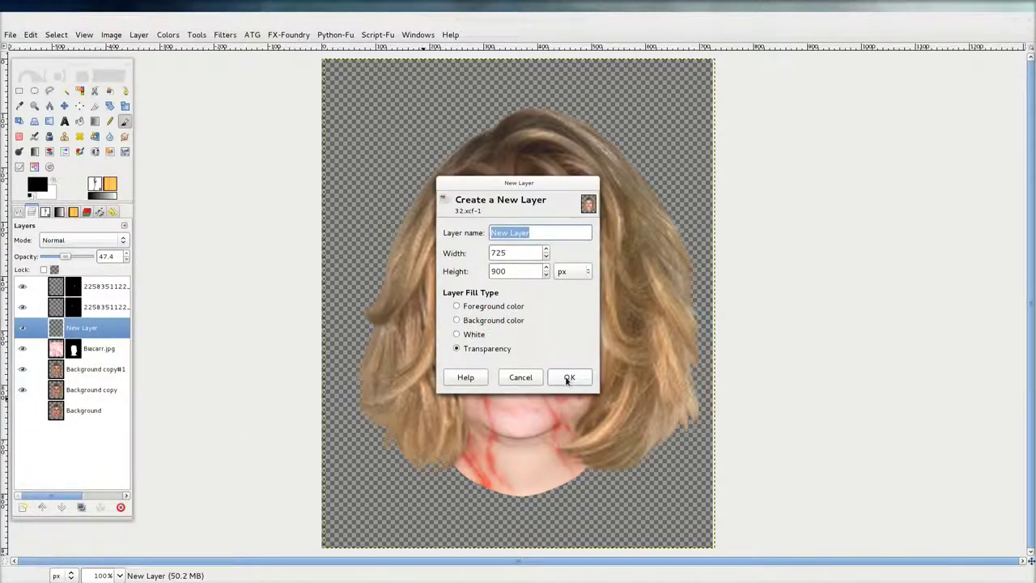
On a new transparent layer, stamp a red blood drip below the lips' left corner
click(568, 378)
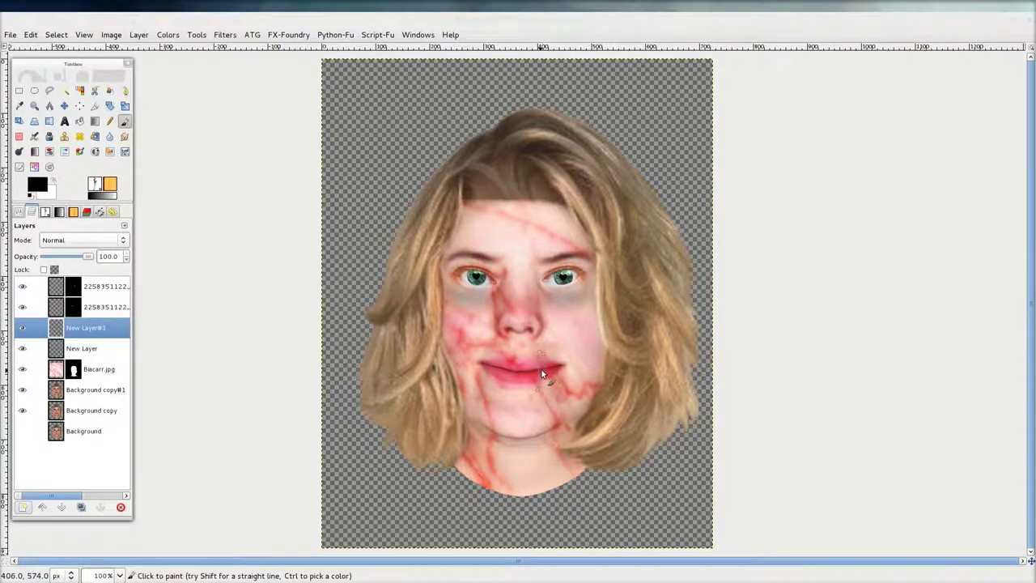
scroll(514, 378, up, 4)
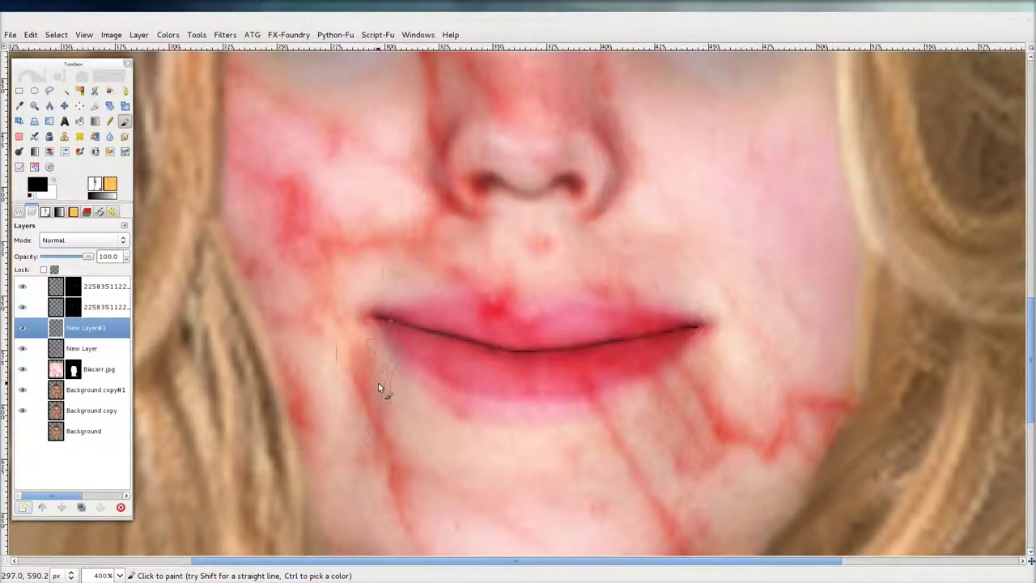
click(385, 440)
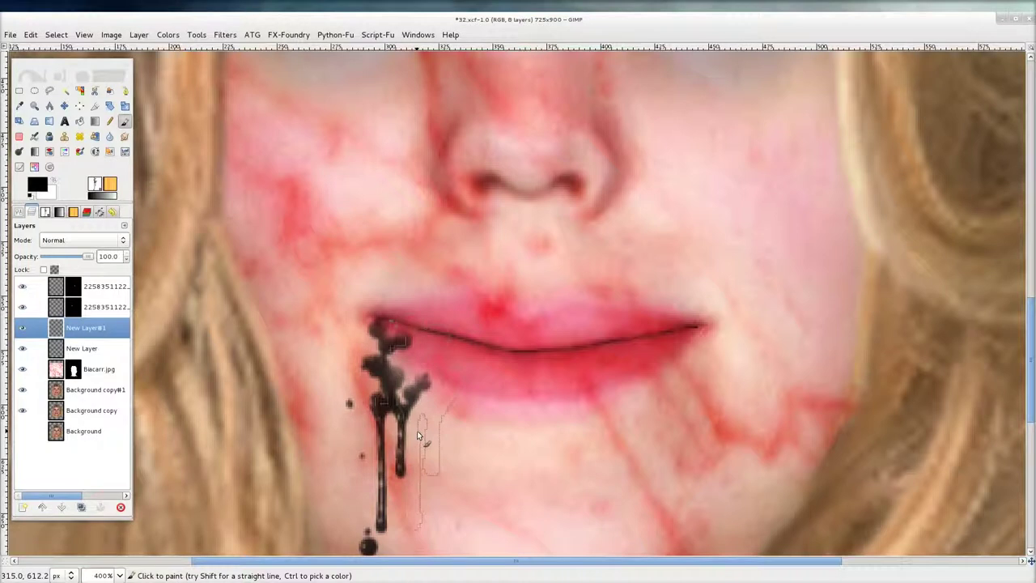
key(ctrl+z)
click(37, 184)
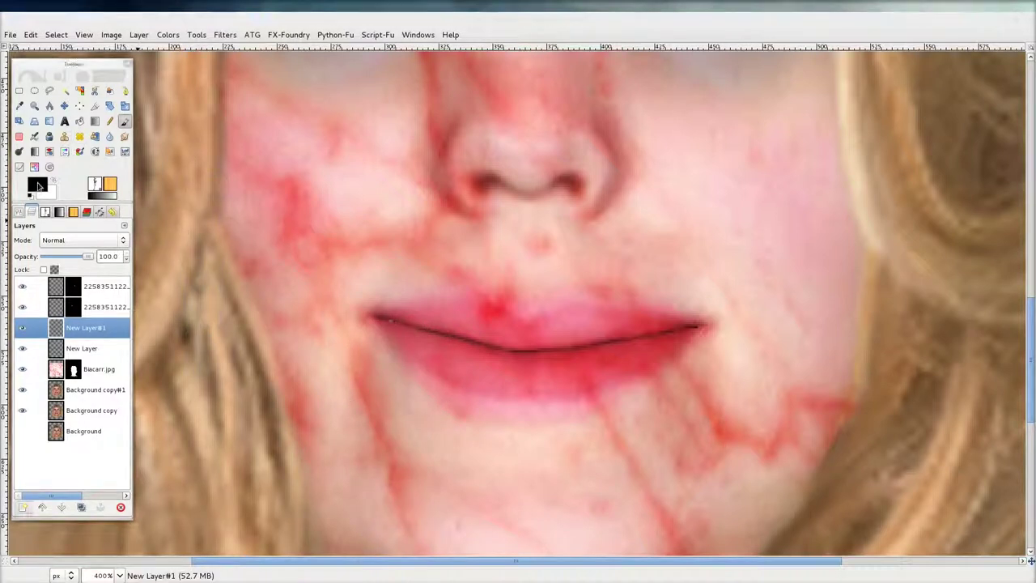
click(144, 169)
click(249, 214)
scroll(458, 357, down, 3)
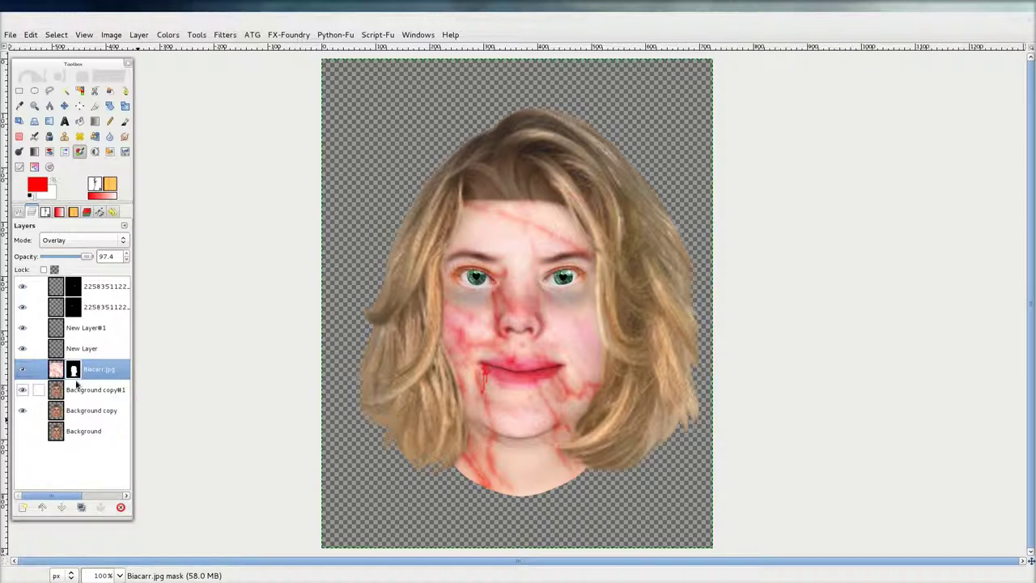
Duplicate the red vein layer and fill the copy with white
click(83, 507)
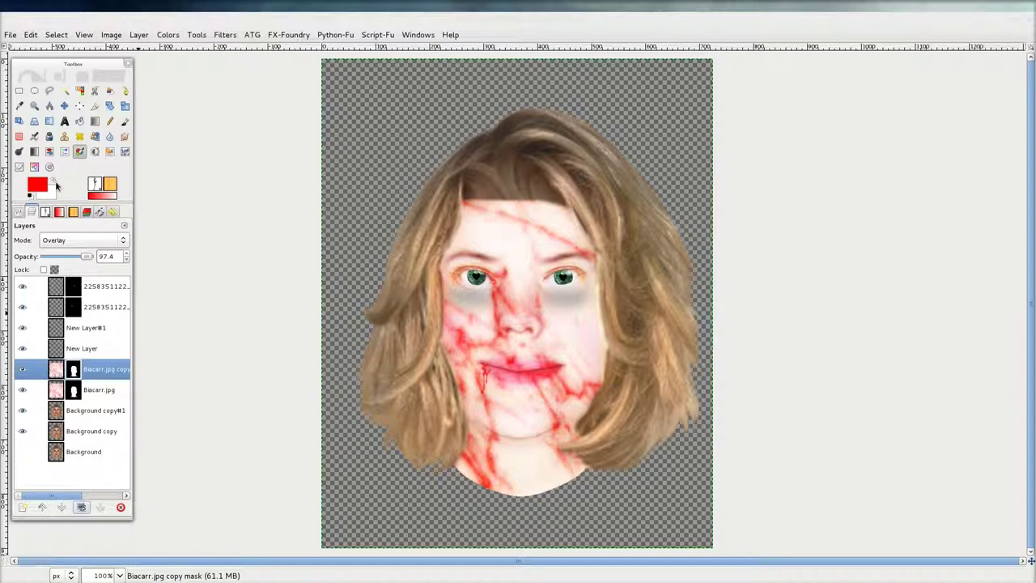
click(53, 182)
drag(41, 183, 534, 348)
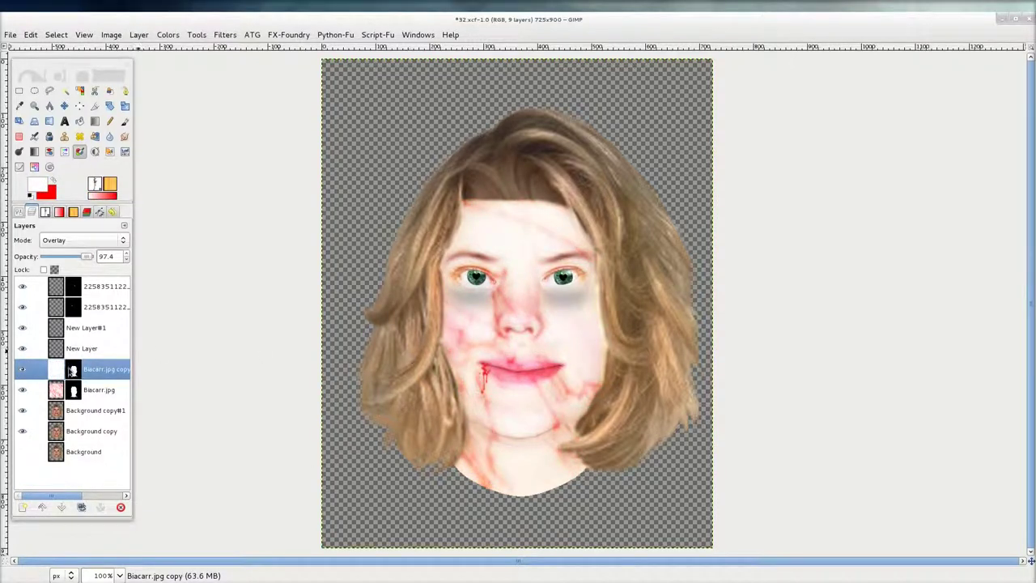
Move the white copy below the vein layer and blend it in Color mode at about 37% opacity
click(61, 507)
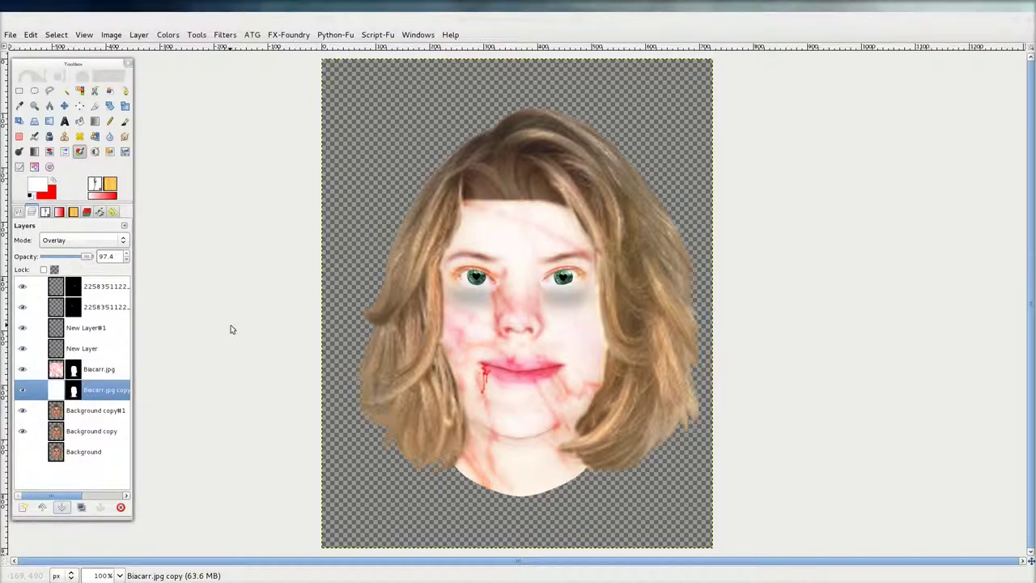
click(122, 240)
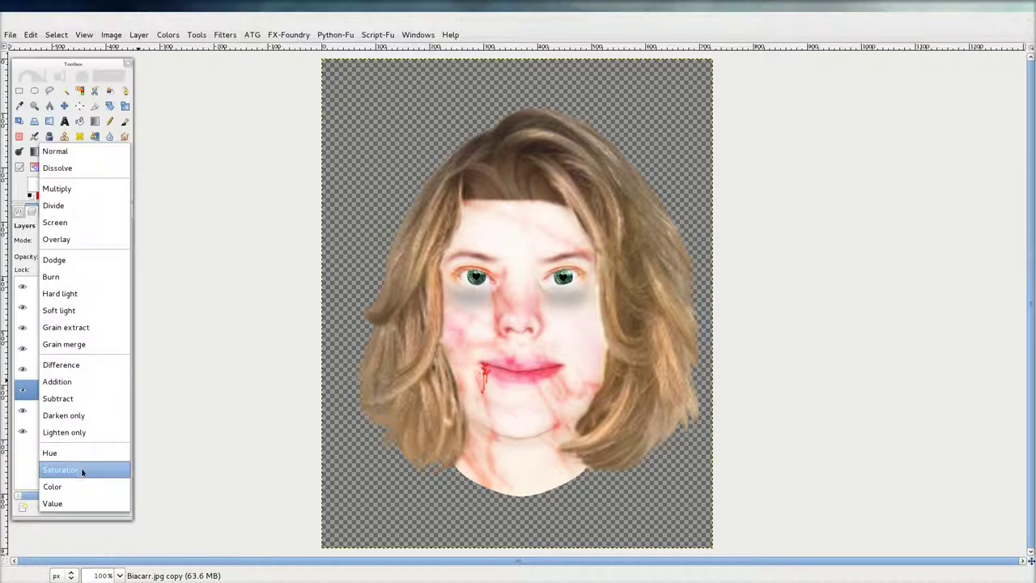
click(77, 486)
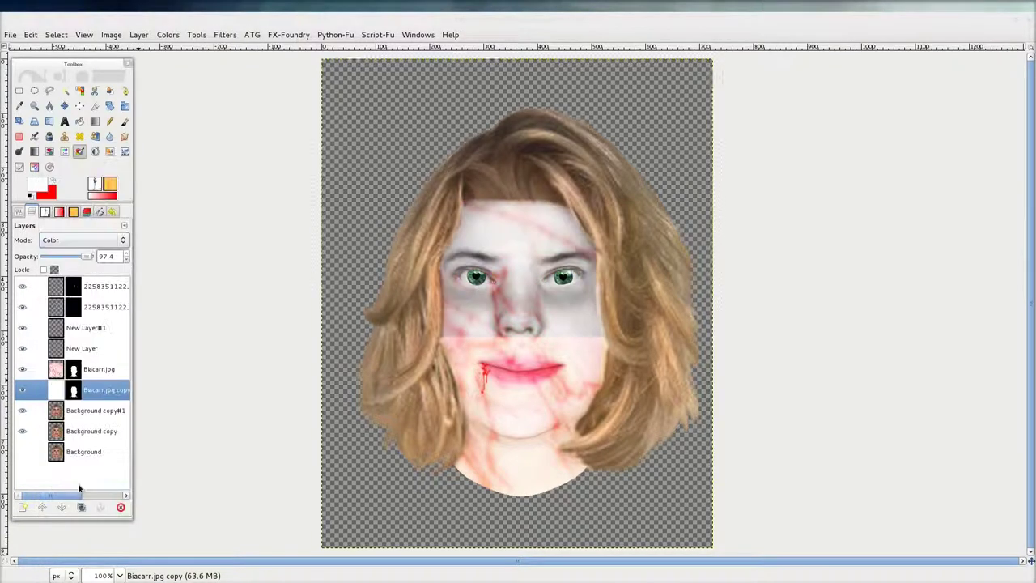
drag(86, 257, 153, 268)
drag(87, 257, 61, 258)
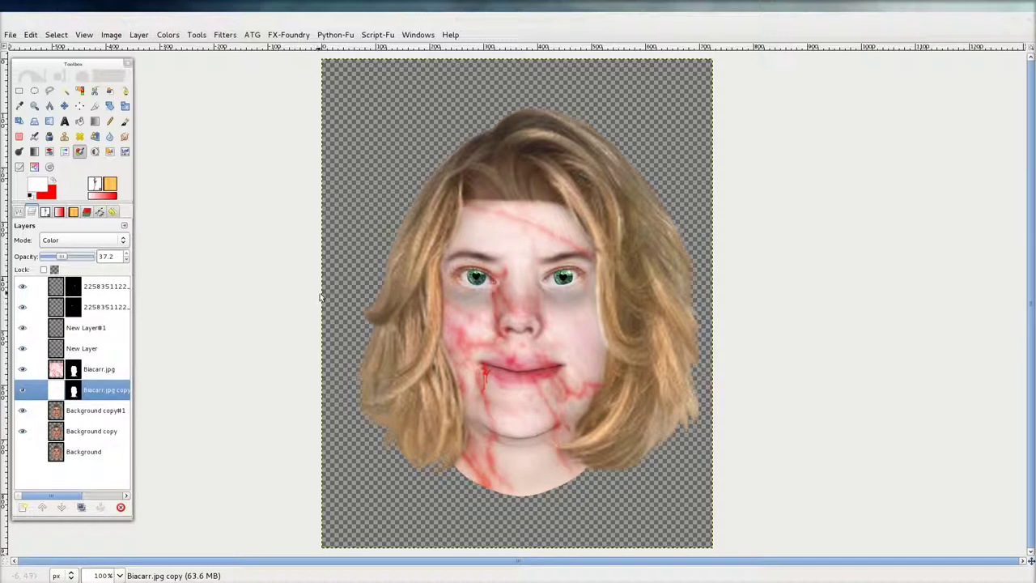
Raise the under-eye shadow layer's opacity to about 61.5, checking the face up close
click(87, 351)
drag(69, 257, 72, 257)
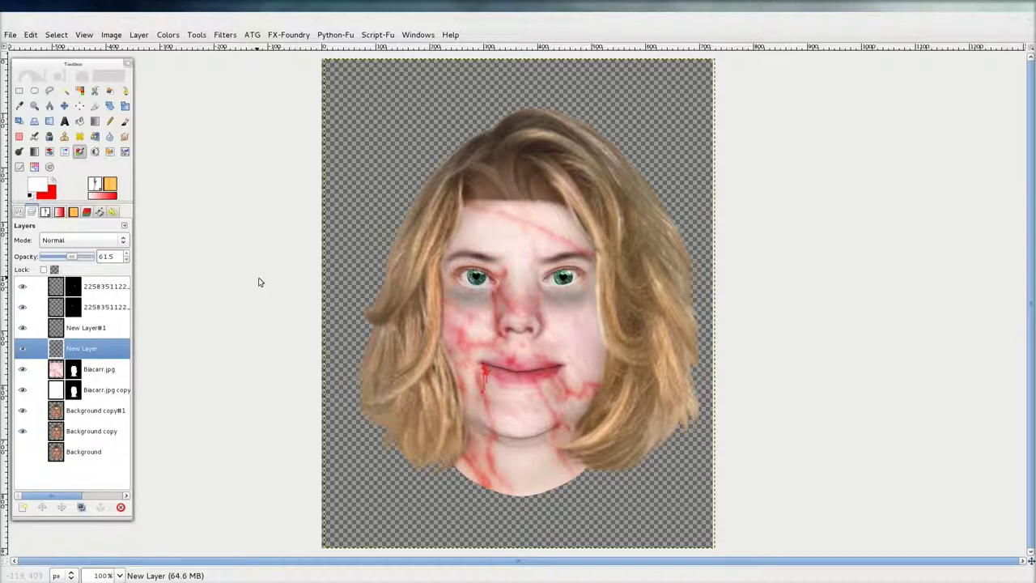
key(2)
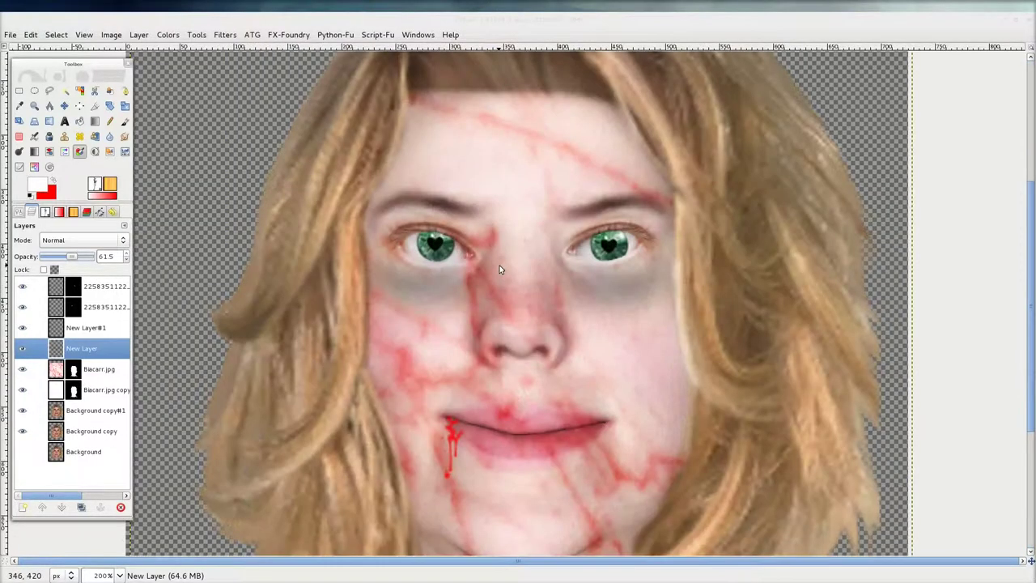
key(1)
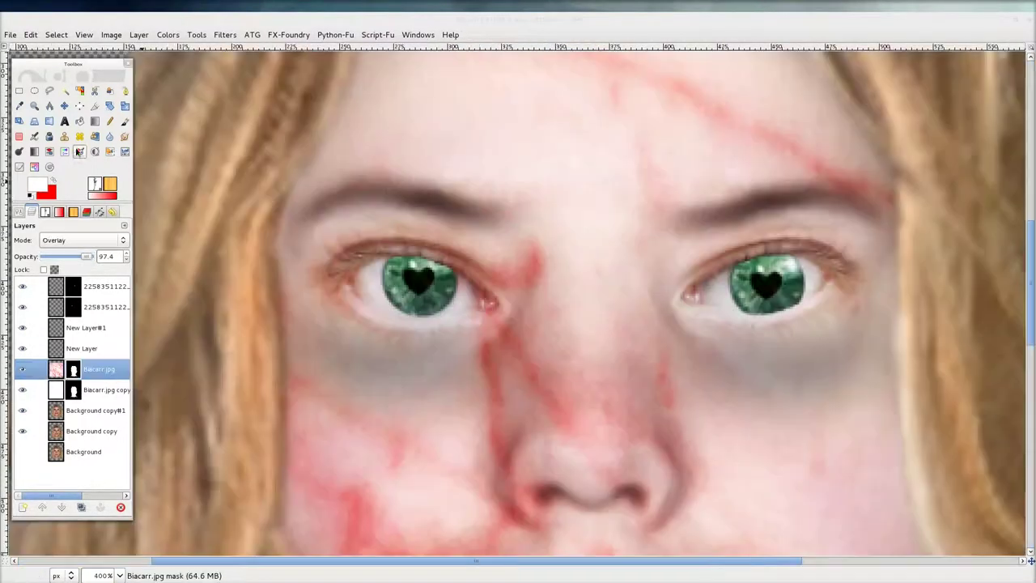
Set up the Paintbrush with default black, the Circle (07) brush and Normal mode
click(30, 197)
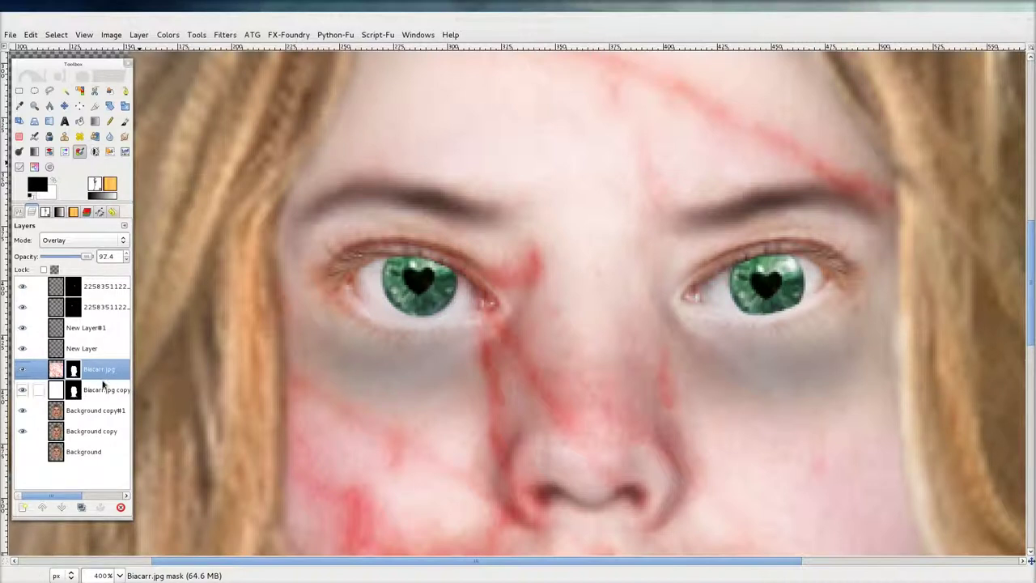
key(p)
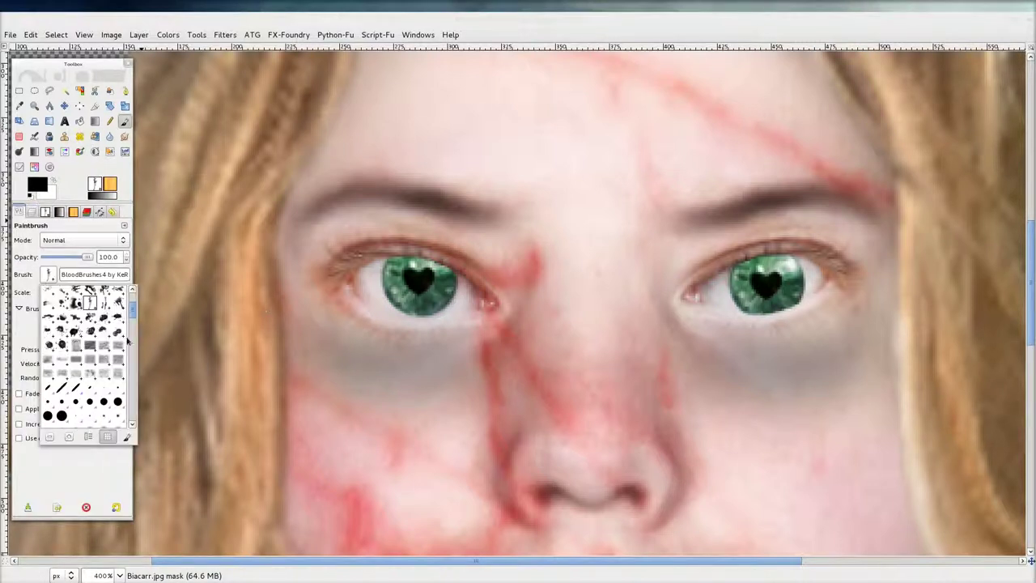
click(70, 389)
click(70, 389)
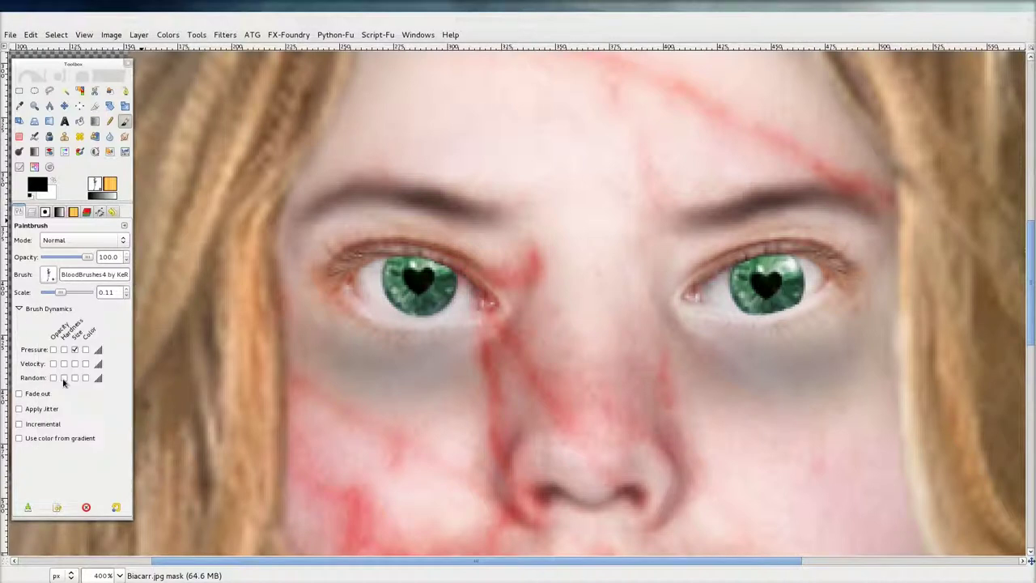
click(126, 239)
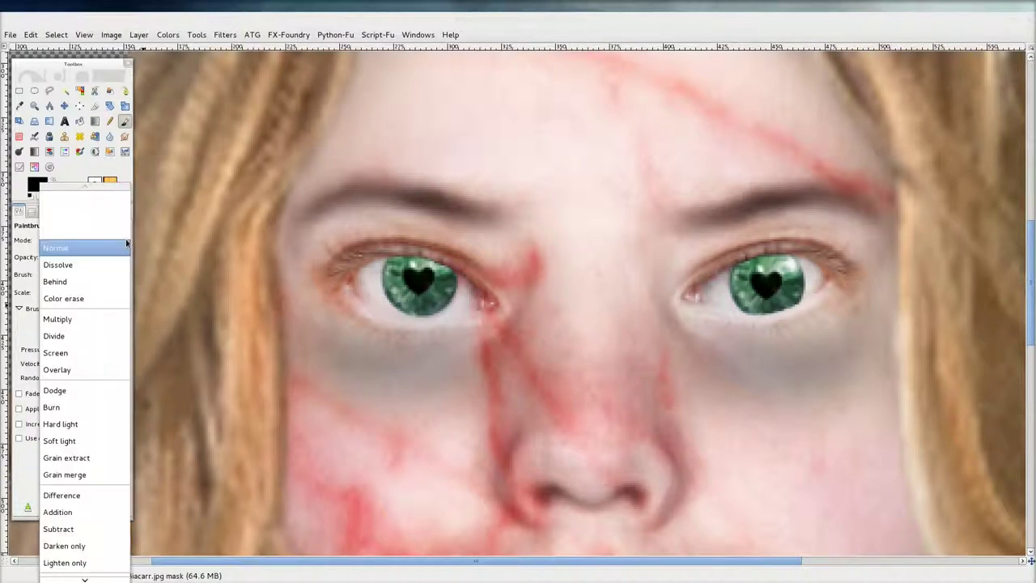
click(58, 250)
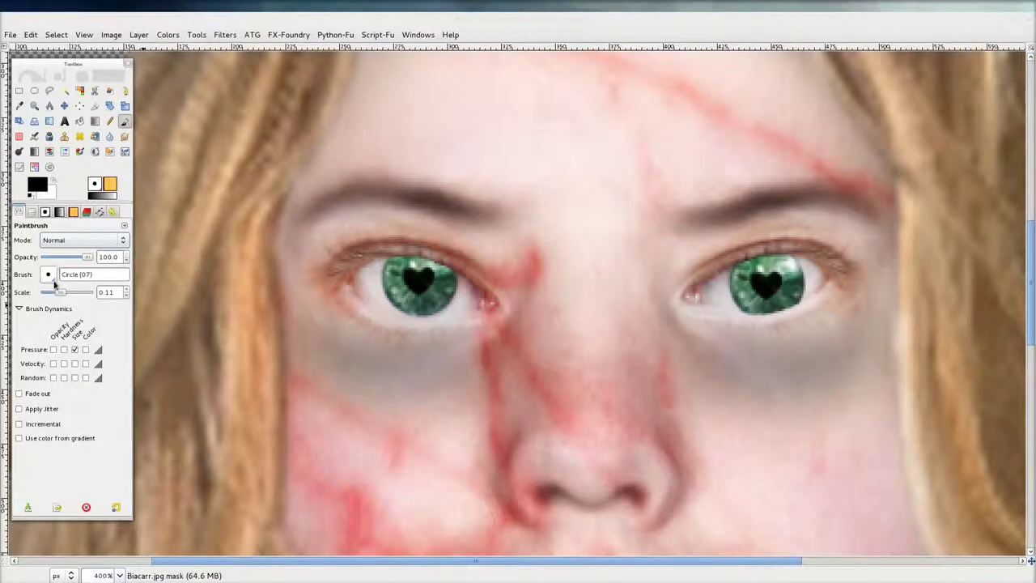
click(49, 275)
scroll(88, 405, down, 3)
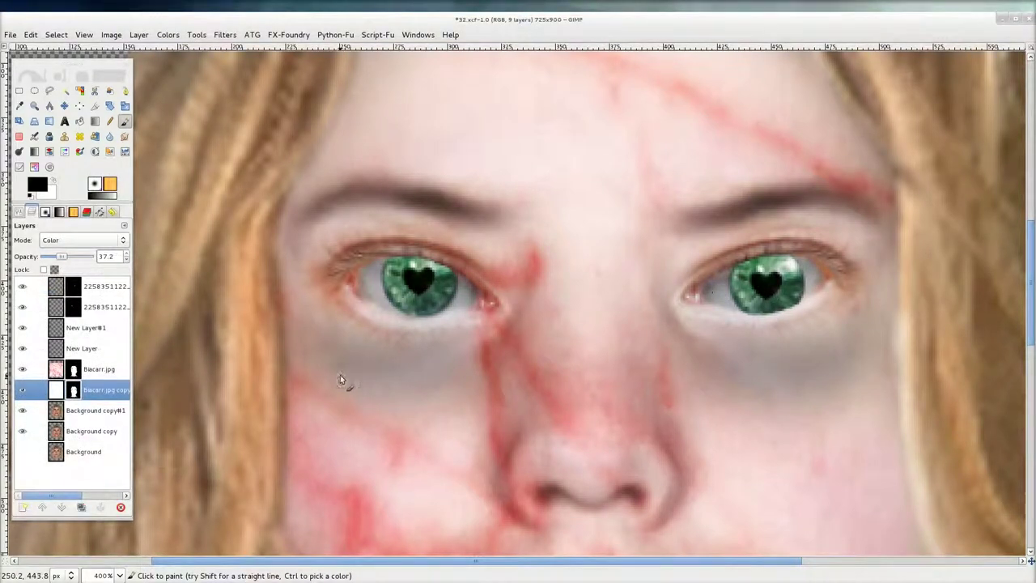
Add a new empty layer, New Layer#2, above Background copy#1
scroll(698, 303, down, 4)
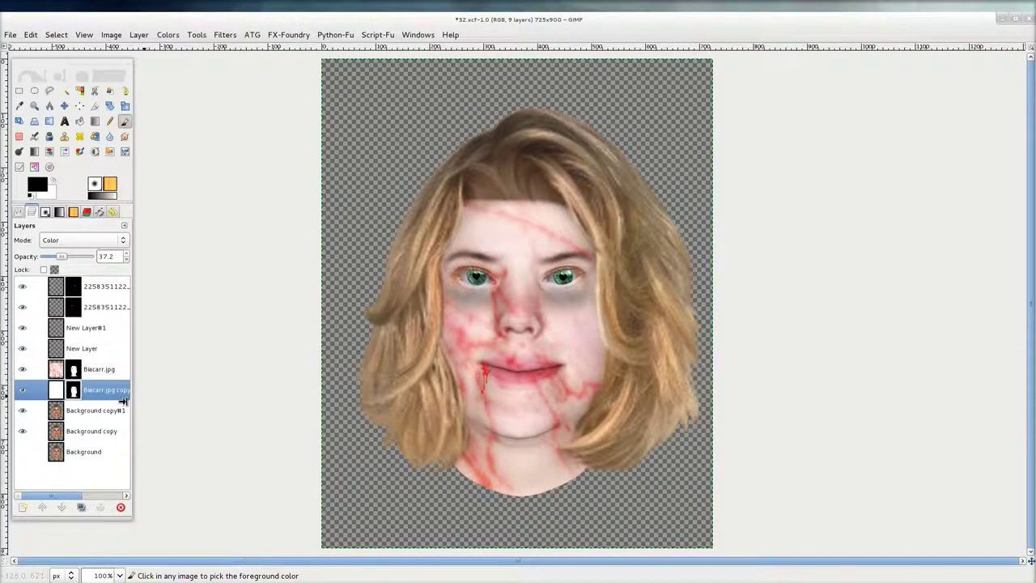
click(88, 415)
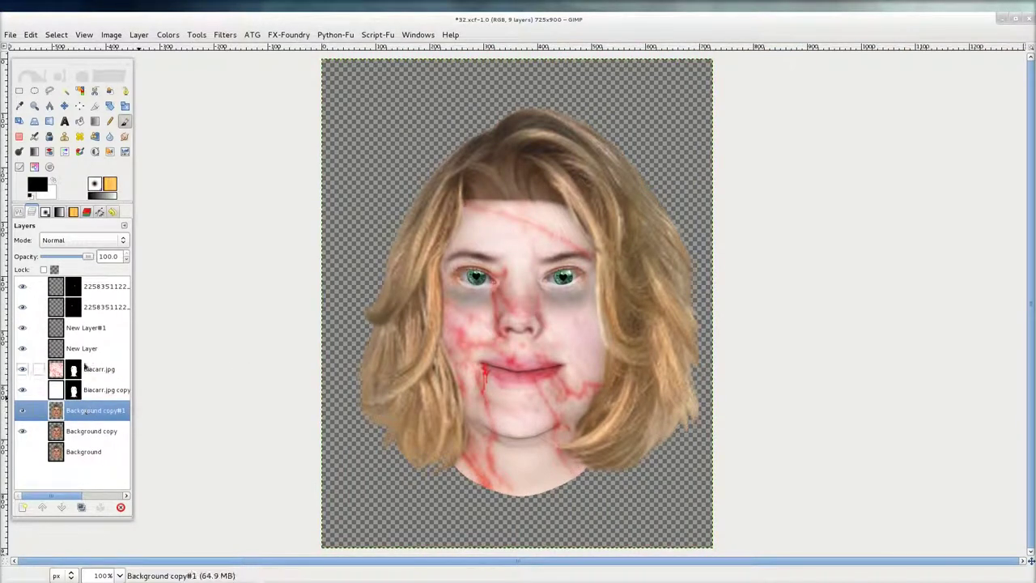
click(23, 506)
click(570, 377)
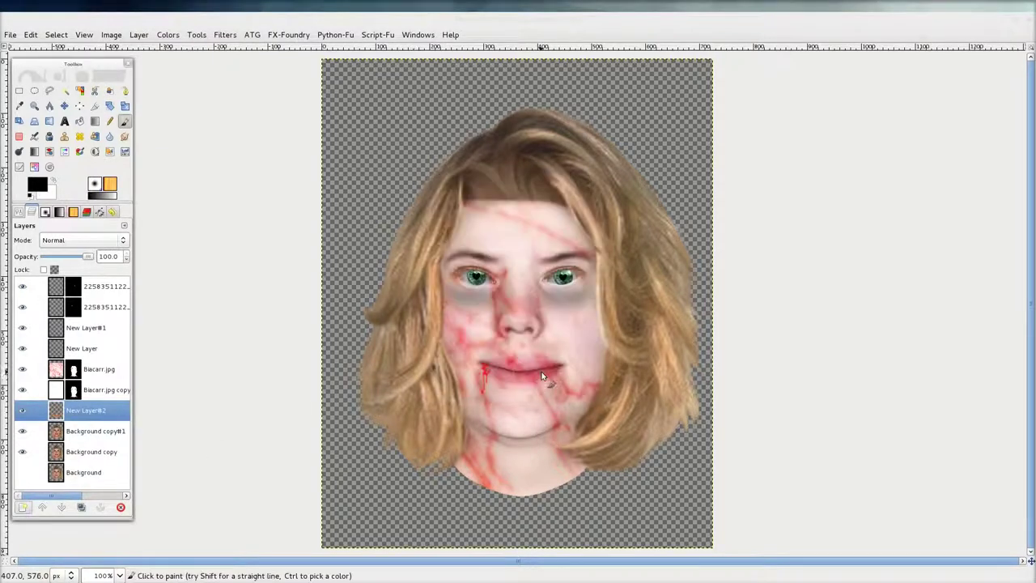
Toggle Biacarr.jpg copy's visibility to compare the lips and set the new layer's opacity to 40.2
scroll(495, 300, up, 5)
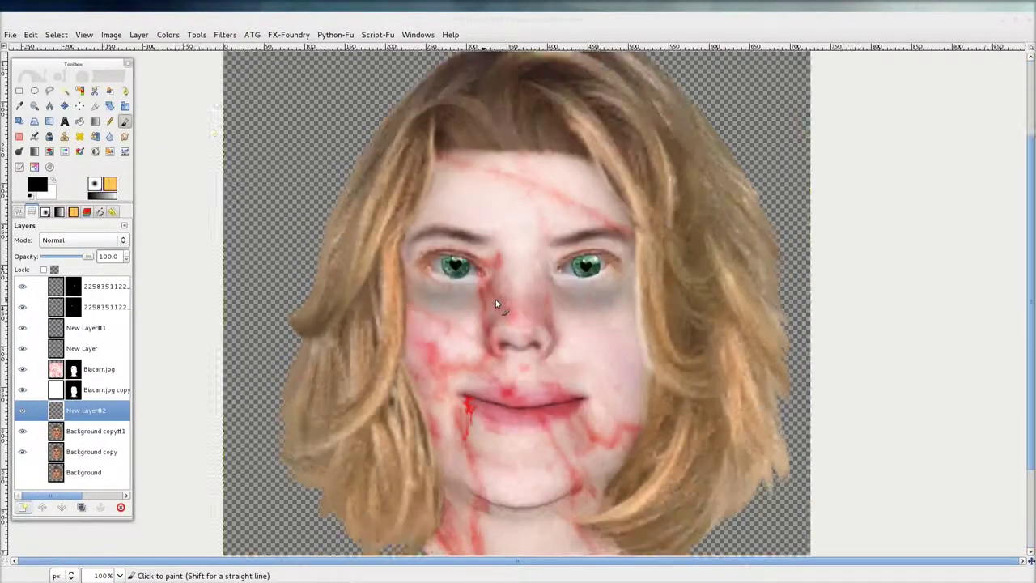
scroll(287, 342, down, 2)
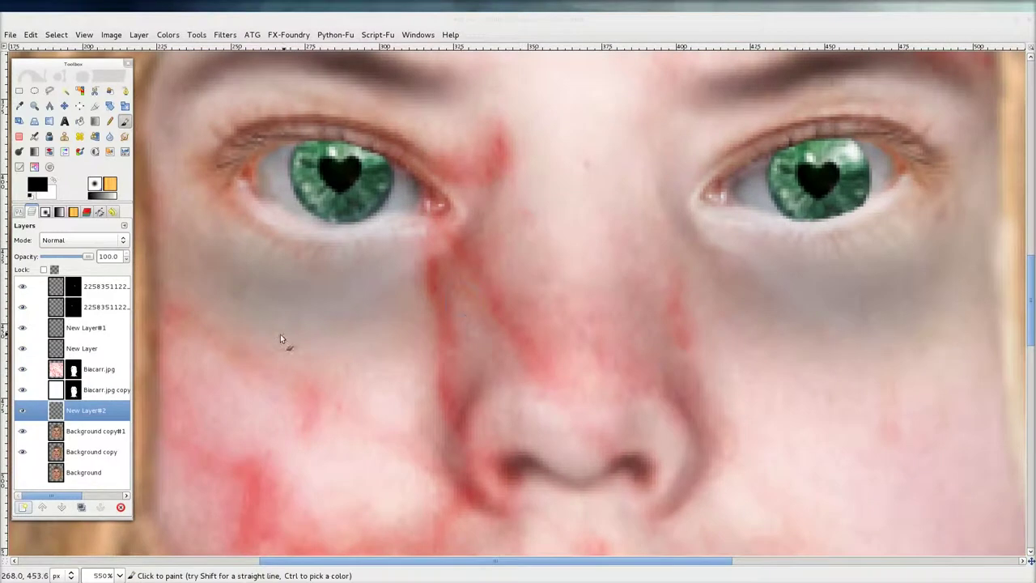
scroll(300, 340, up, 3)
scroll(301, 340, down, 3)
scroll(316, 336, down, 4)
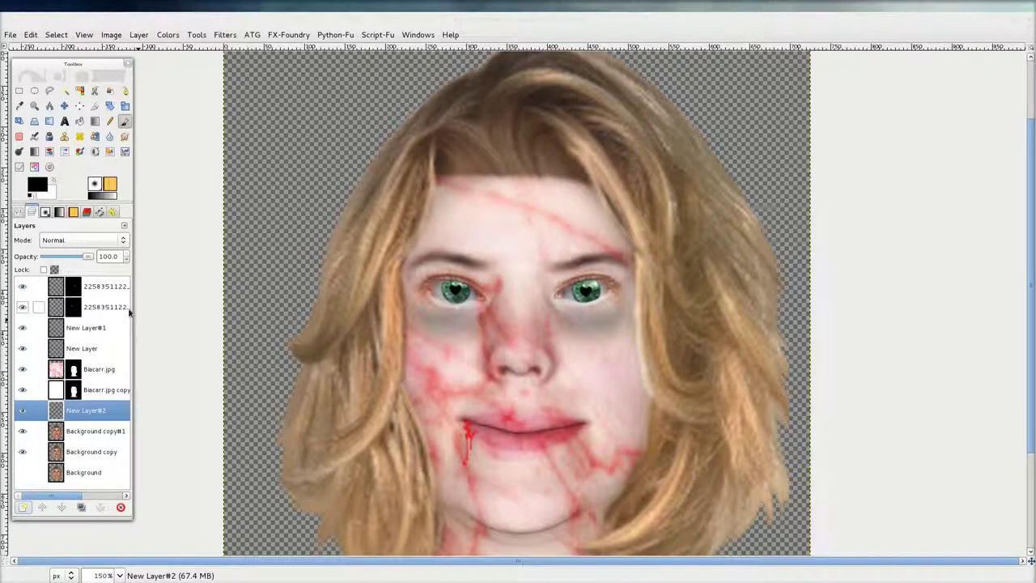
click(22, 390)
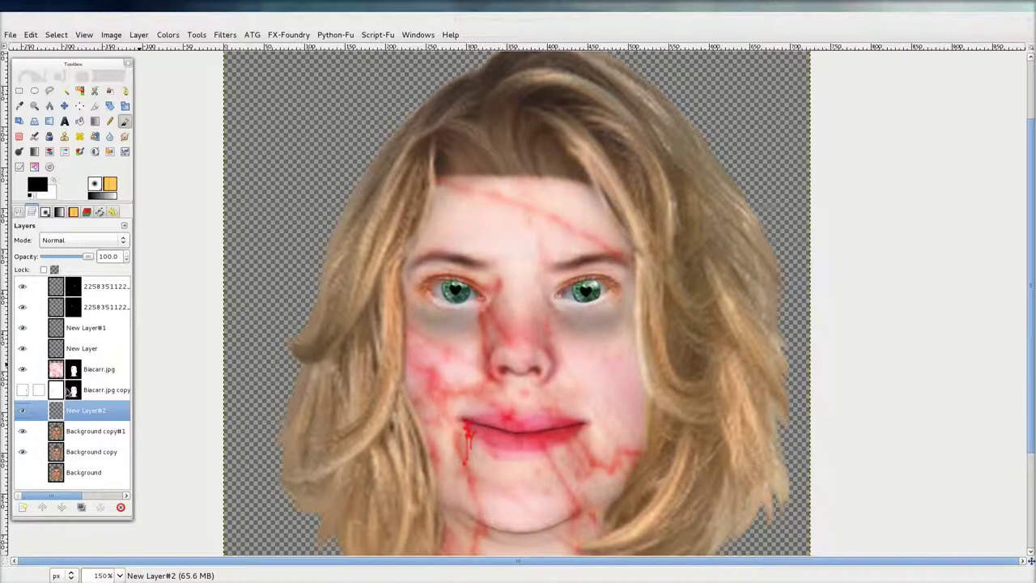
click(22, 390)
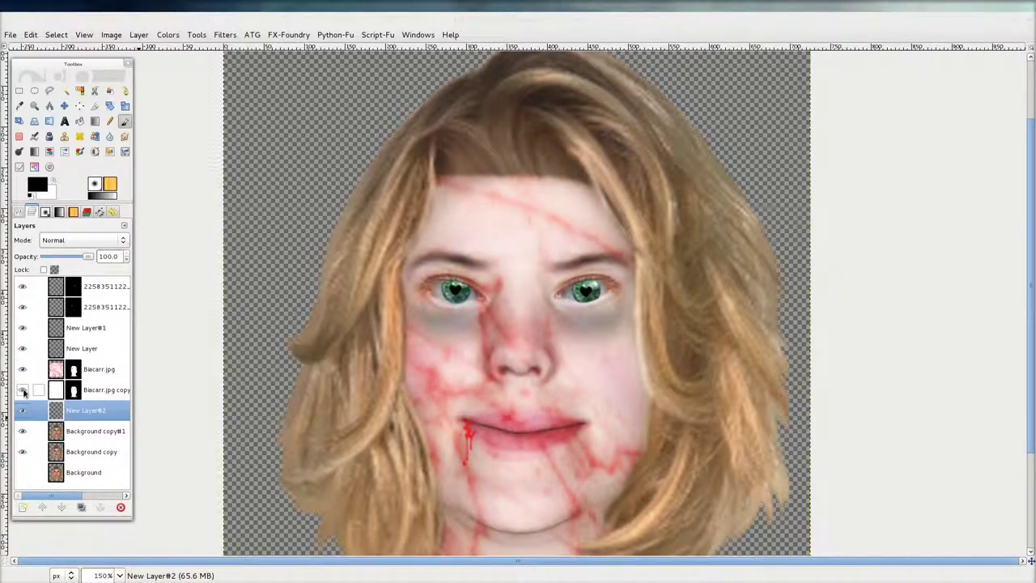
drag(89, 257, 142, 267)
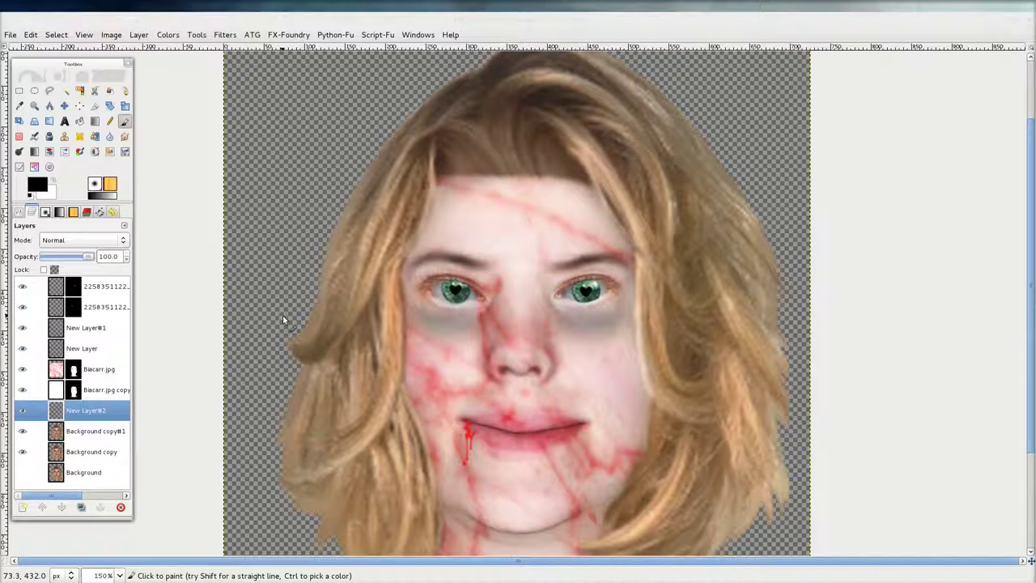
ctrl+scroll(305, 330, up, 2)
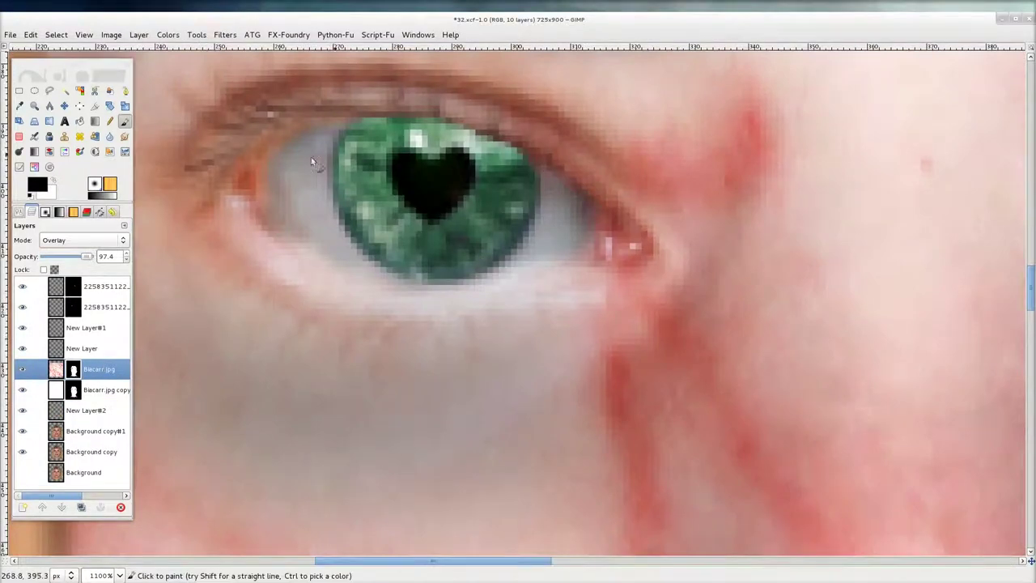
On New Layer#2, switch to the Pencil with pure red (ff0000) as foreground
click(95, 410)
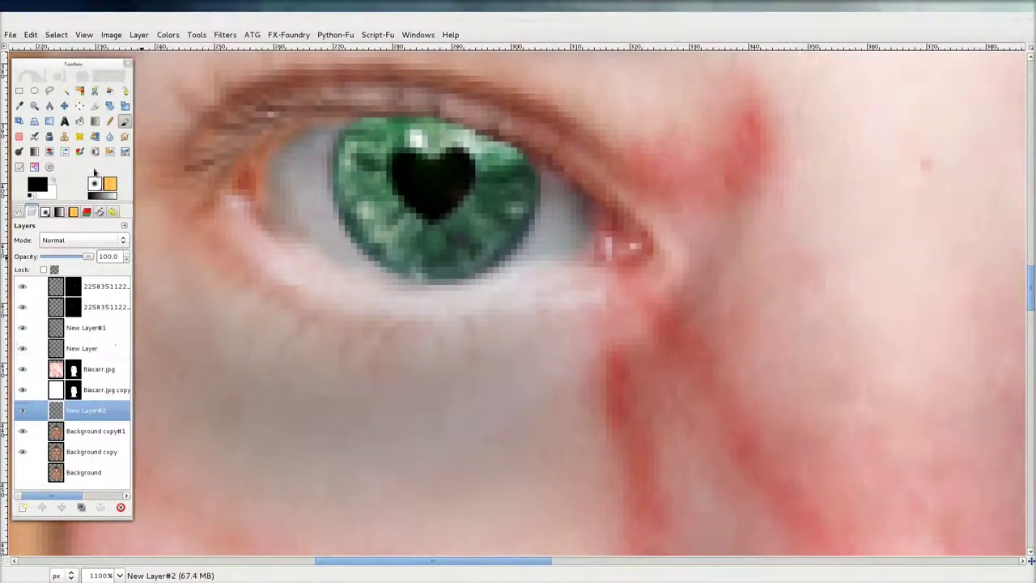
click(110, 120)
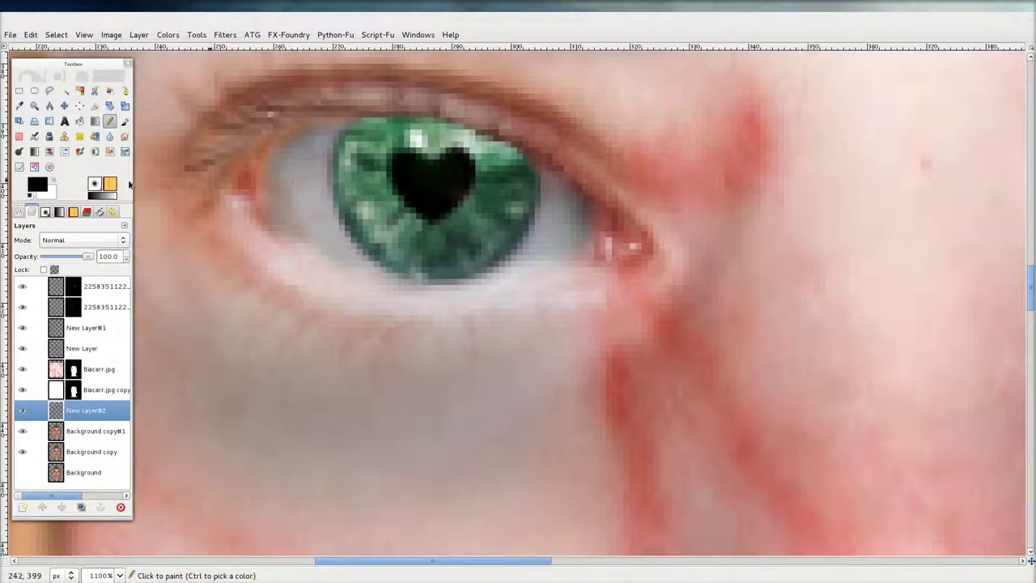
click(31, 188)
click(143, 169)
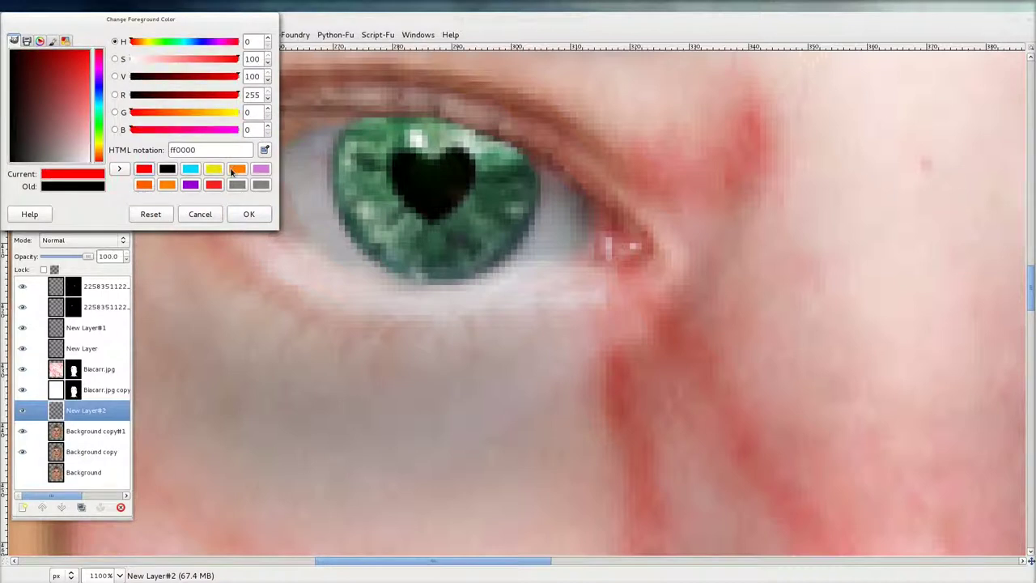
click(248, 215)
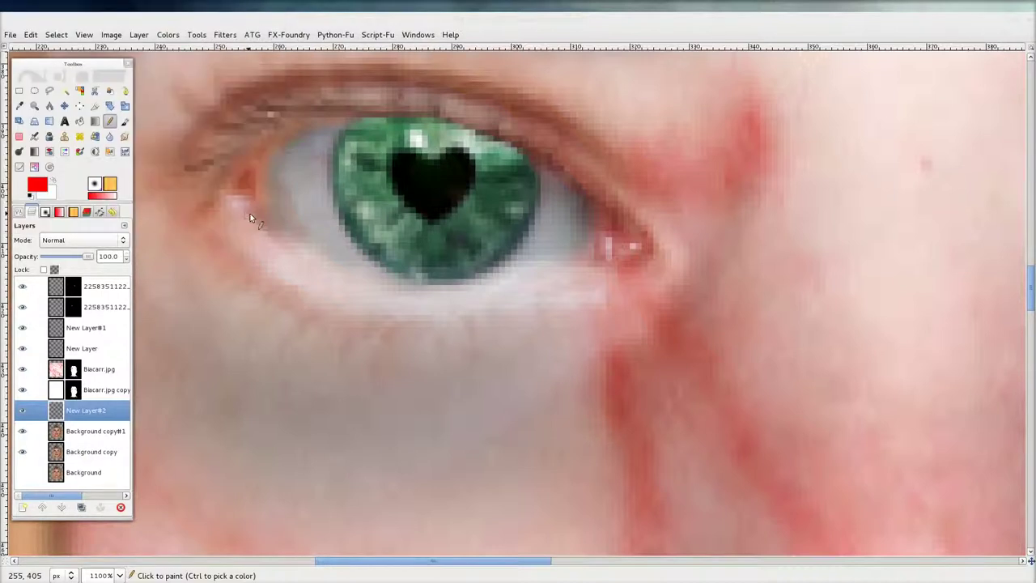
Paint short red vein strokes and dots around the left and right irises
click(270, 169)
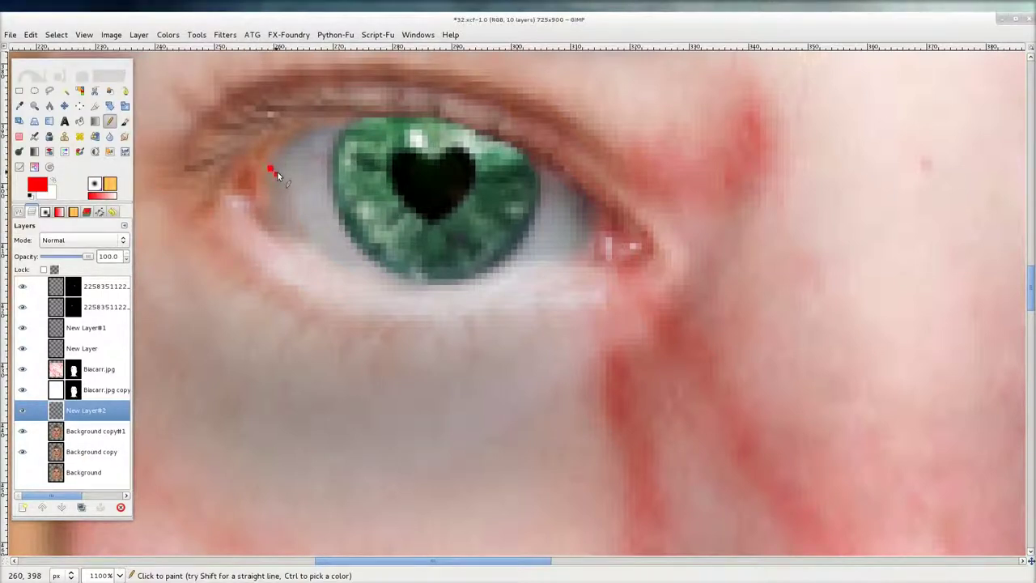
drag(285, 175, 299, 186)
drag(300, 232, 313, 221)
mouse_move(568, 212)
mouse_down()
mouse_move(548, 218)
mouse_move(557, 246)
mouse_up()
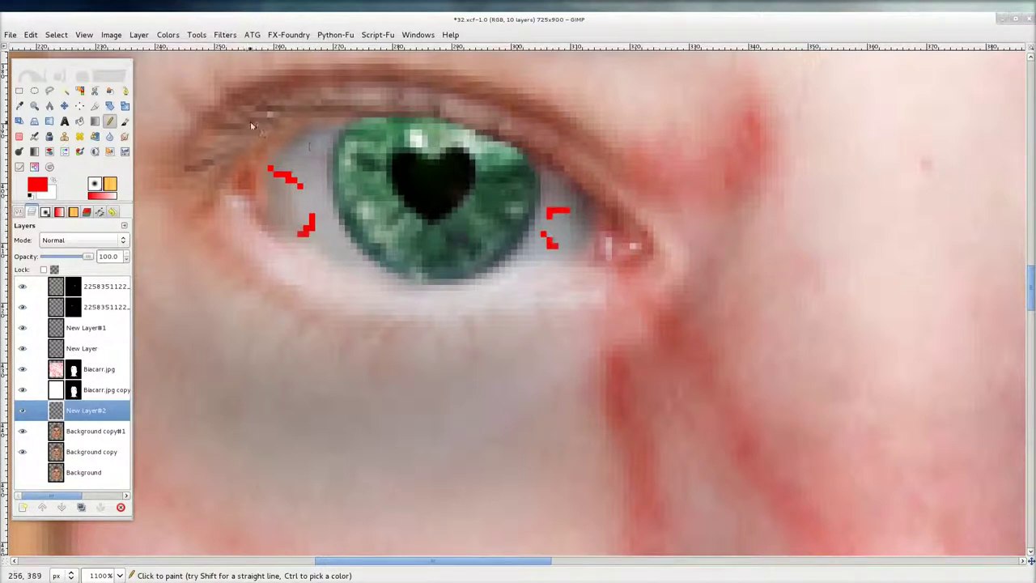
drag(310, 144, 322, 156)
scroll(322, 156, down, 1)
scroll(595, 236, down, 1)
scroll(595, 236, down, 5)
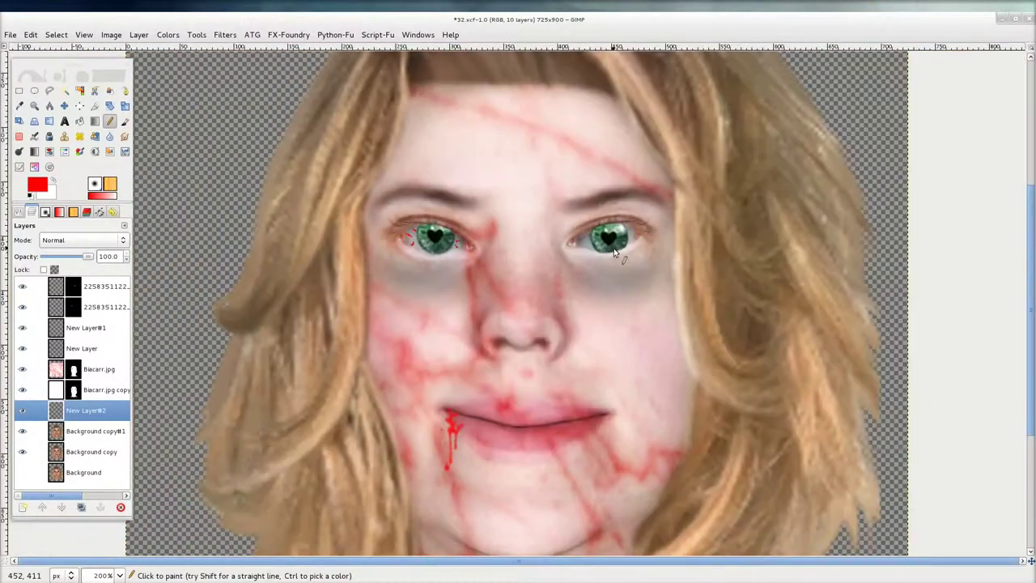
scroll(636, 232, up, 2)
scroll(636, 231, up, 1)
click(641, 227)
click(519, 258)
scroll(414, 248, down, 1)
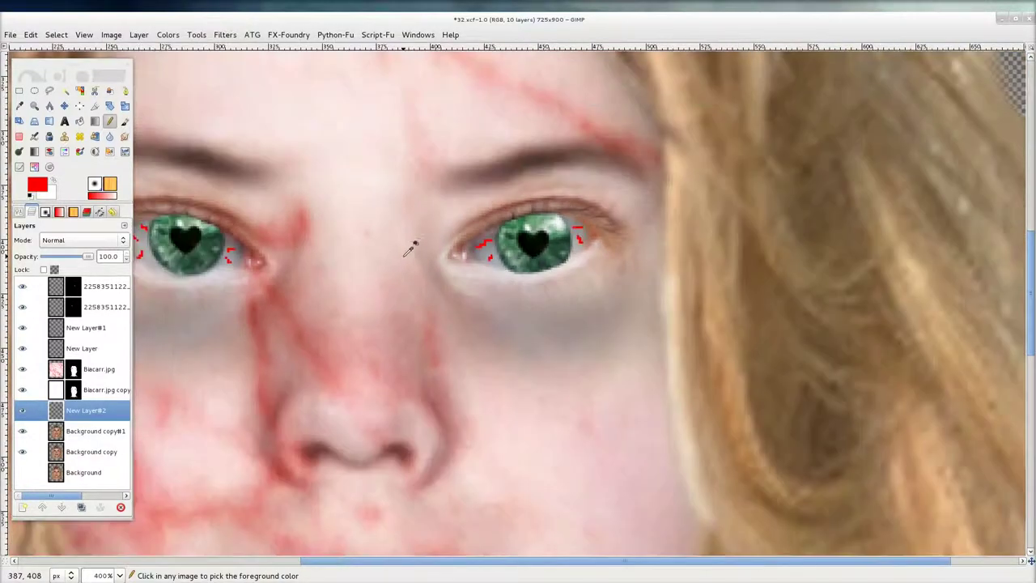
scroll(409, 250, down, 1)
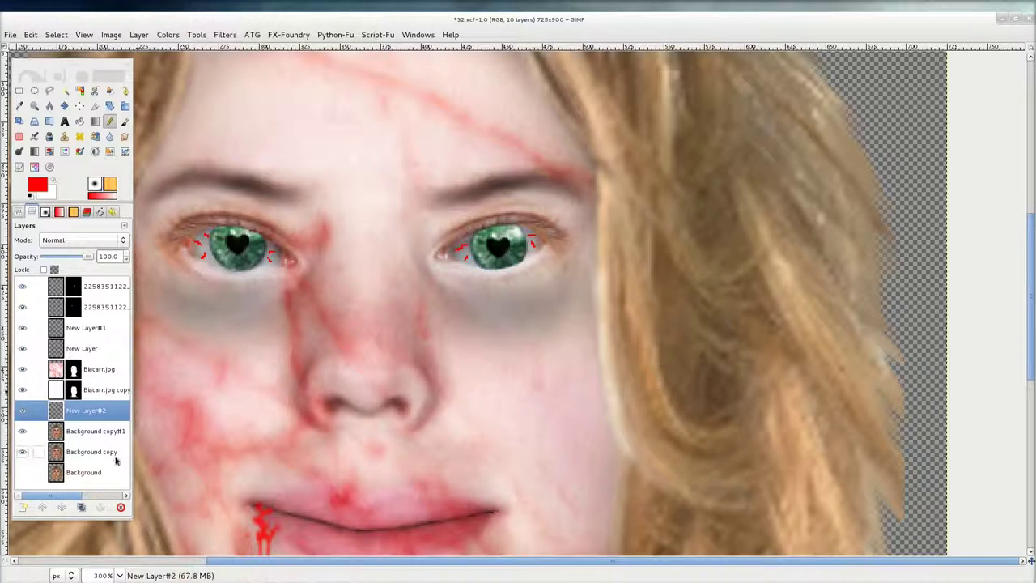
Briefly fade New Layer#2 to judge the red marks, then restore full opacity
click(92, 414)
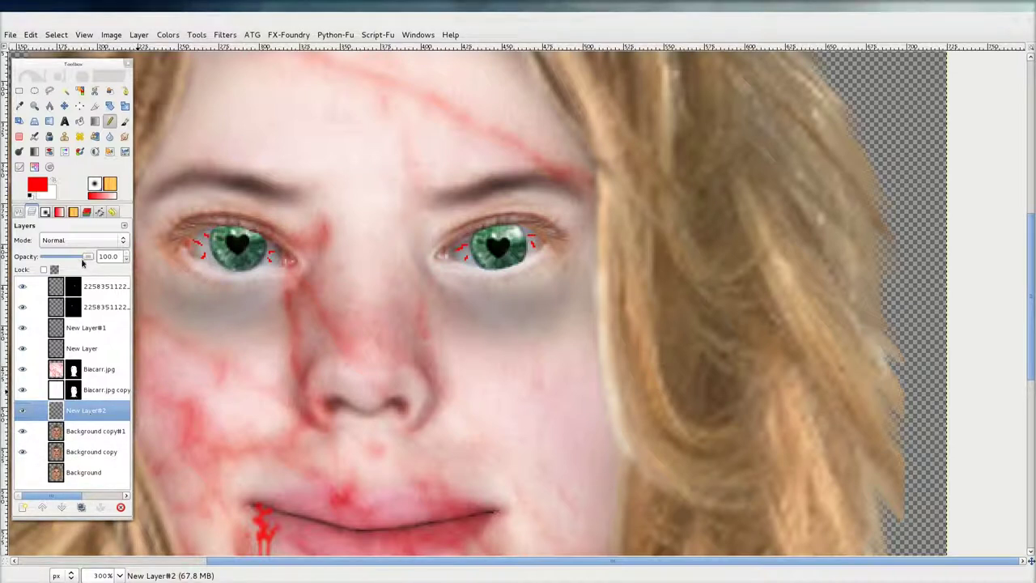
drag(82, 261, 56, 259)
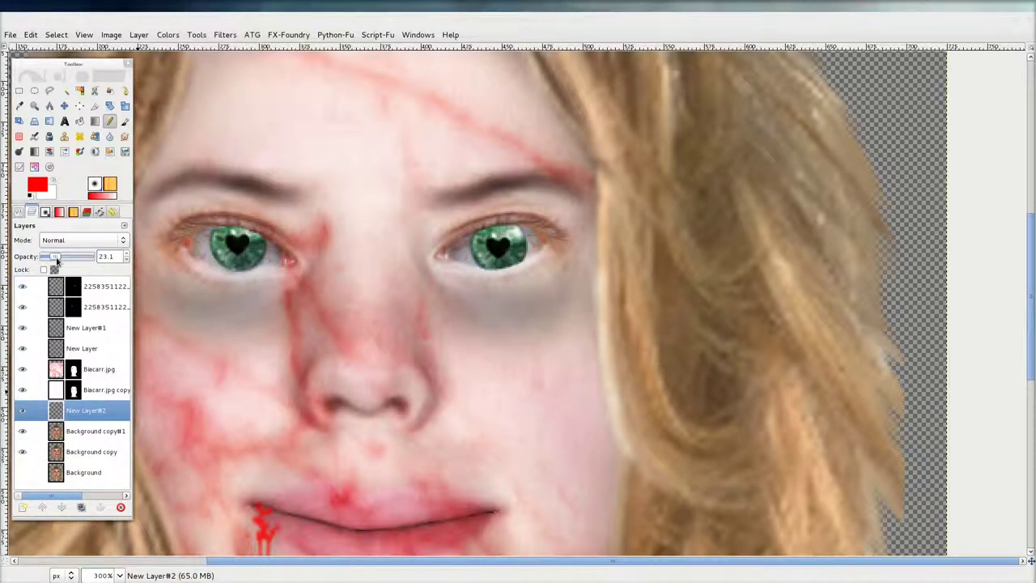
drag(57, 259, 95, 260)
Apply a 2 px Gaussian Blur to the red vein marks on New Layer#2
click(217, 37)
mouse_move(251, 114)
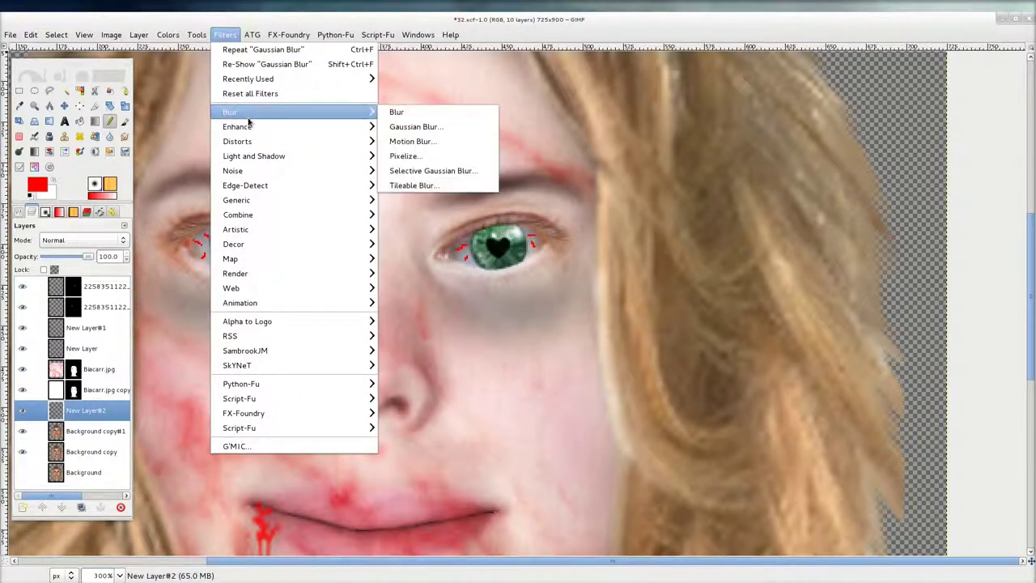
click(415, 127)
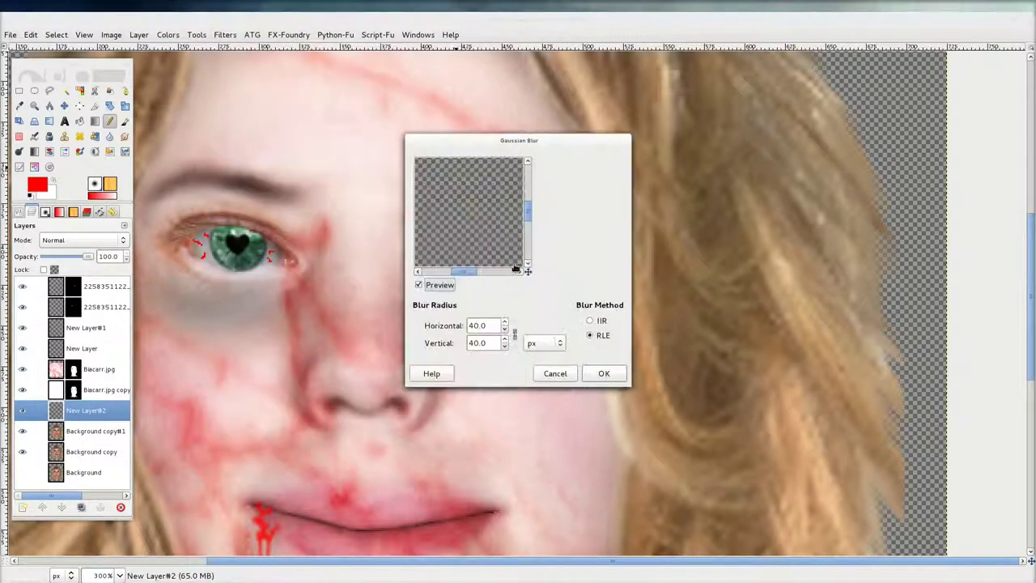
drag(527, 273, 527, 270)
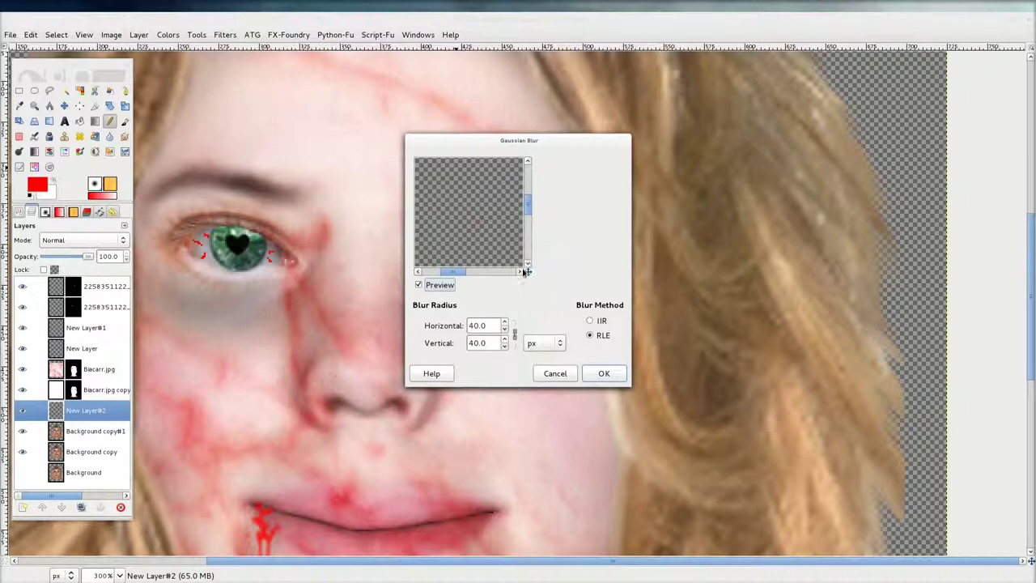
right_click(504, 329)
click(503, 322)
click(503, 322)
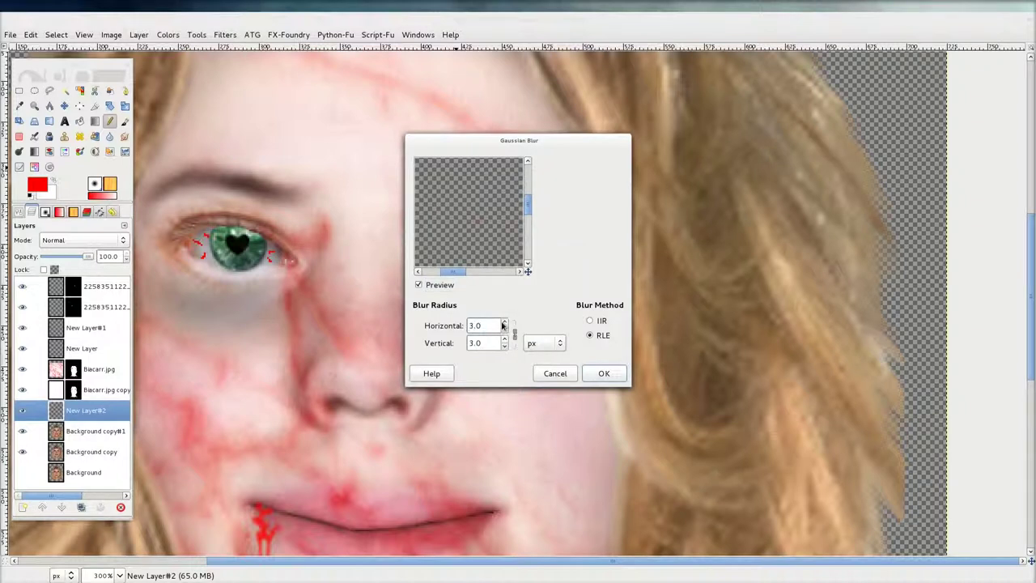
click(606, 375)
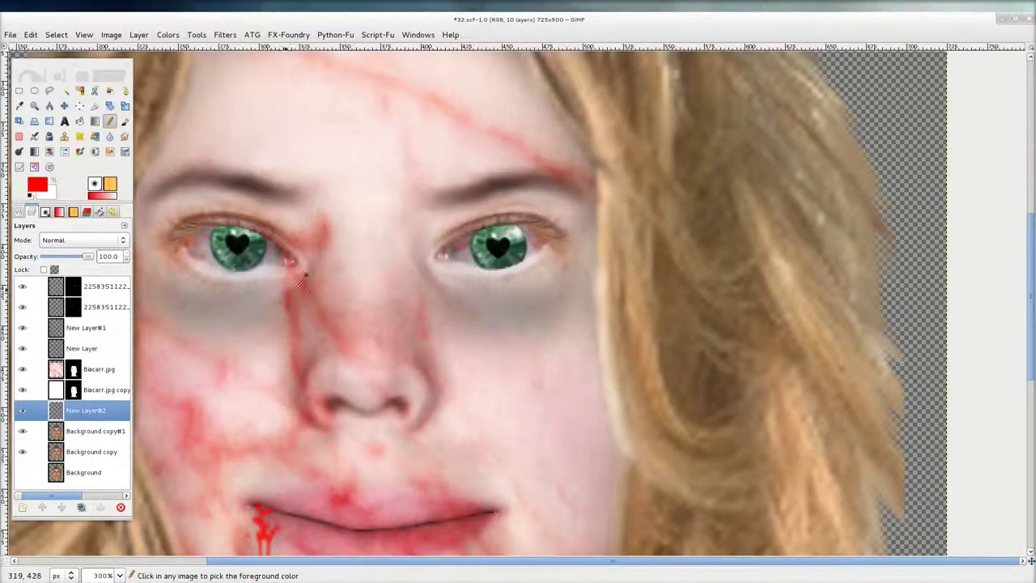
scroll(301, 279, down, 1)
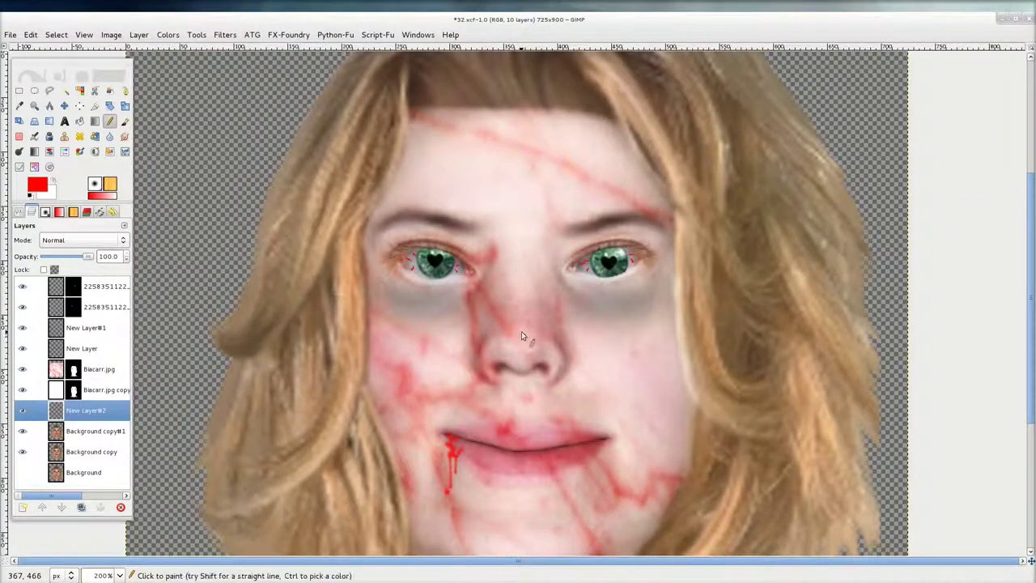
Blur the eye redness layer again with a 4 px Gaussian Blur
click(300, 35)
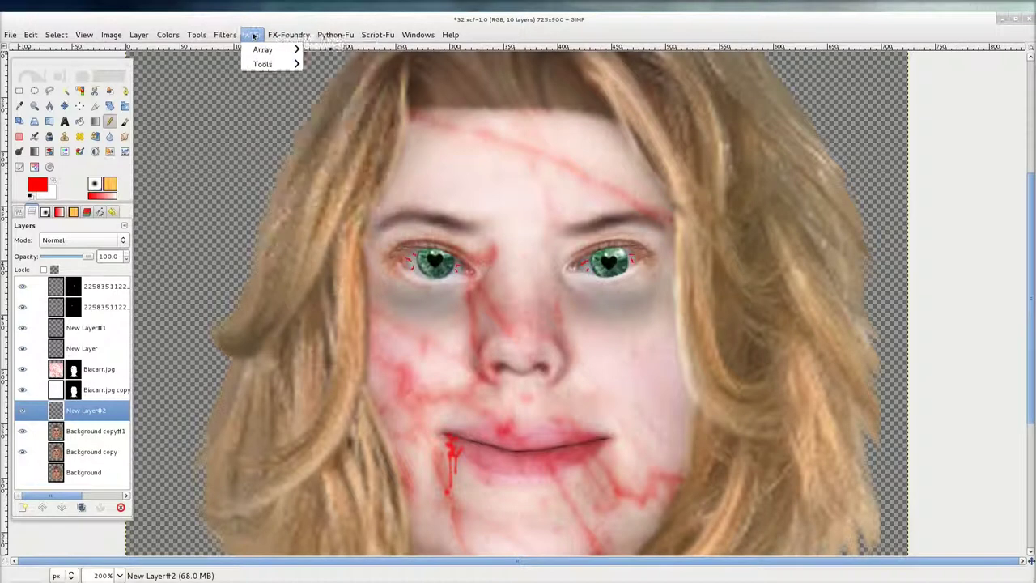
mouse_move(225, 35)
mouse_move(366, 111)
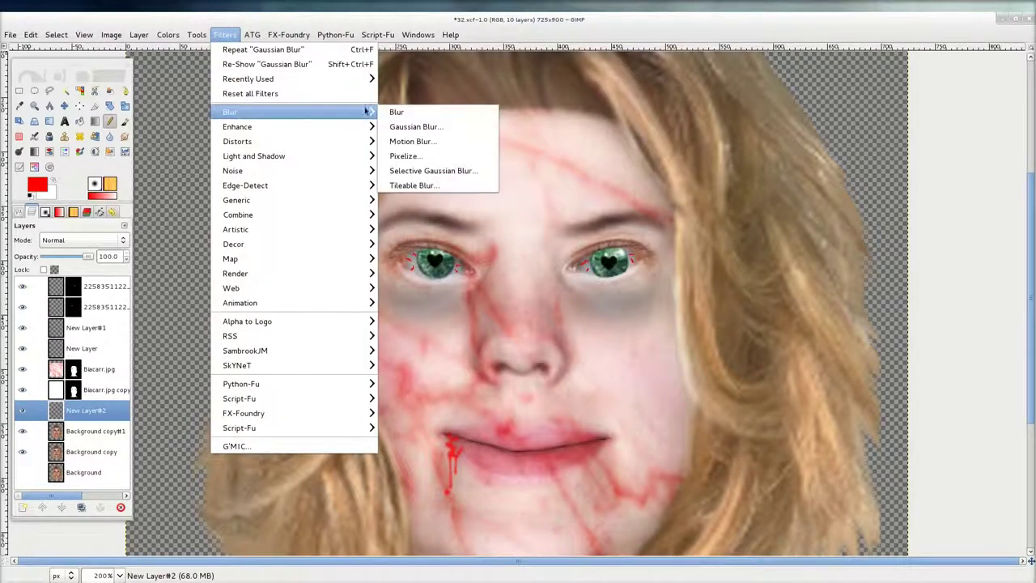
click(416, 126)
click(505, 347)
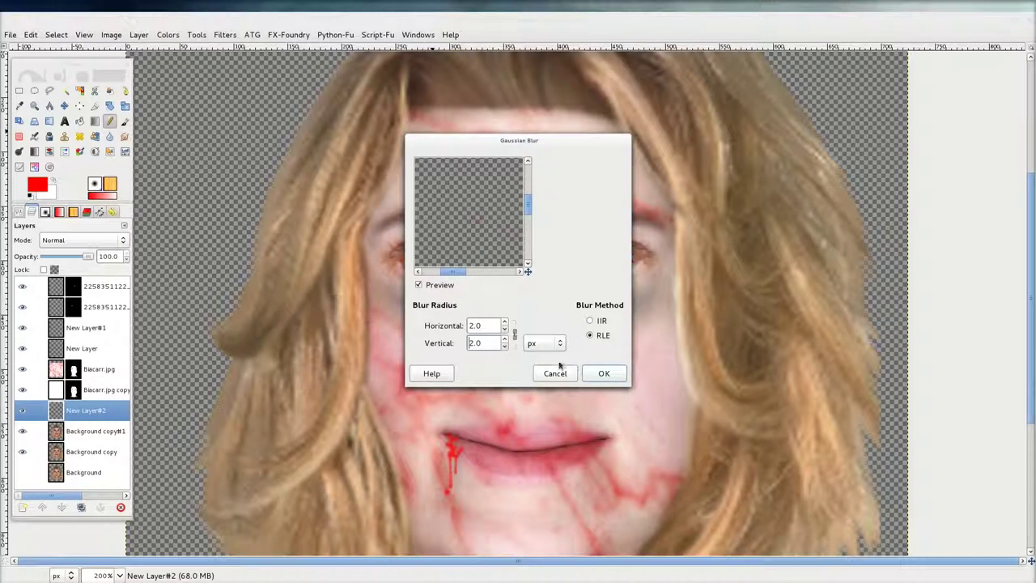
click(600, 374)
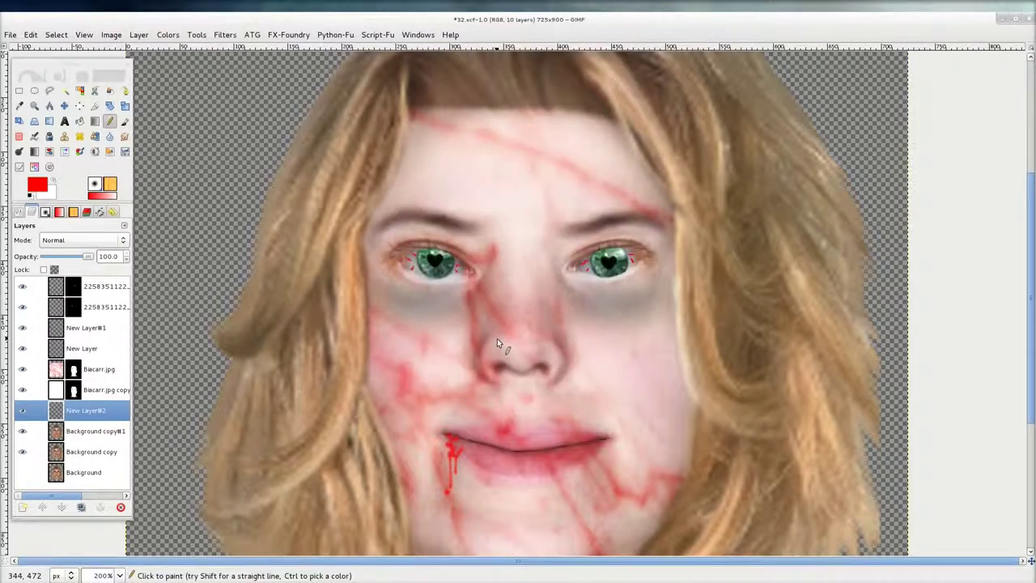
Lower the eye redness layer to about 32 opacity and compare against the under-eye shadows
scroll(474, 261, up, 2)
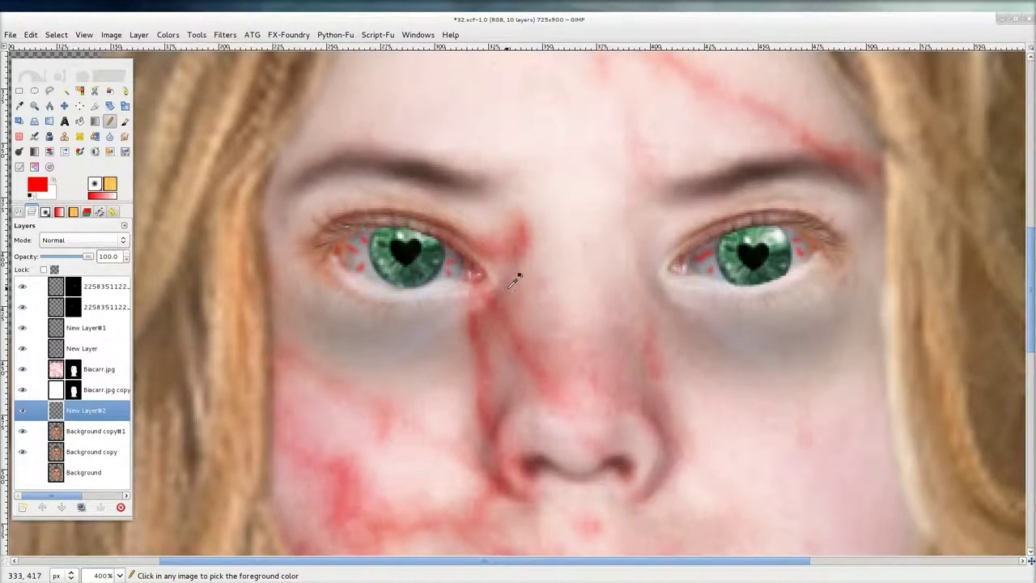
drag(85, 257, 64, 258)
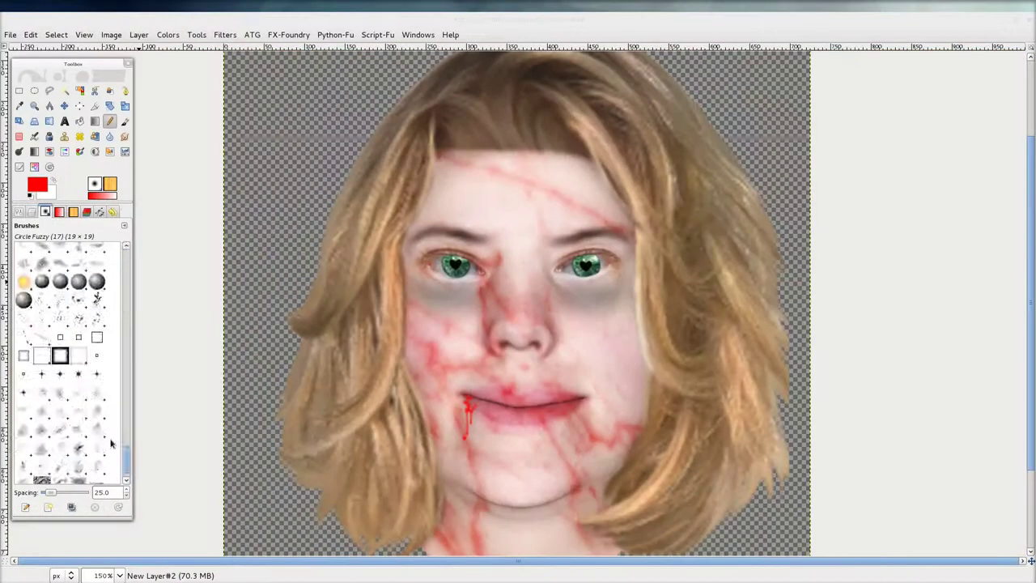
scroll(125, 423, down, 10)
scroll(125, 423, up, 10)
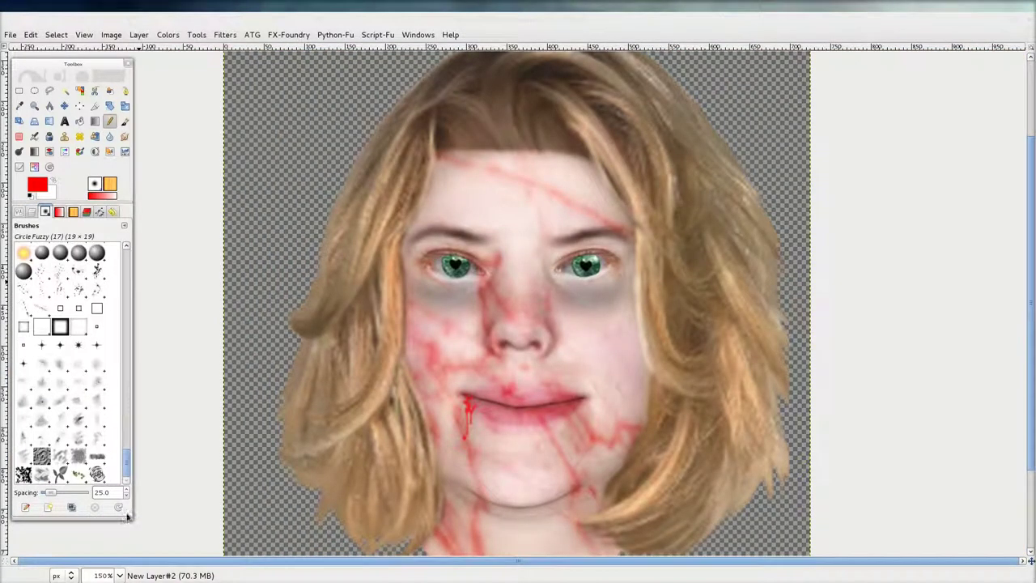
scroll(588, 418, up, 2)
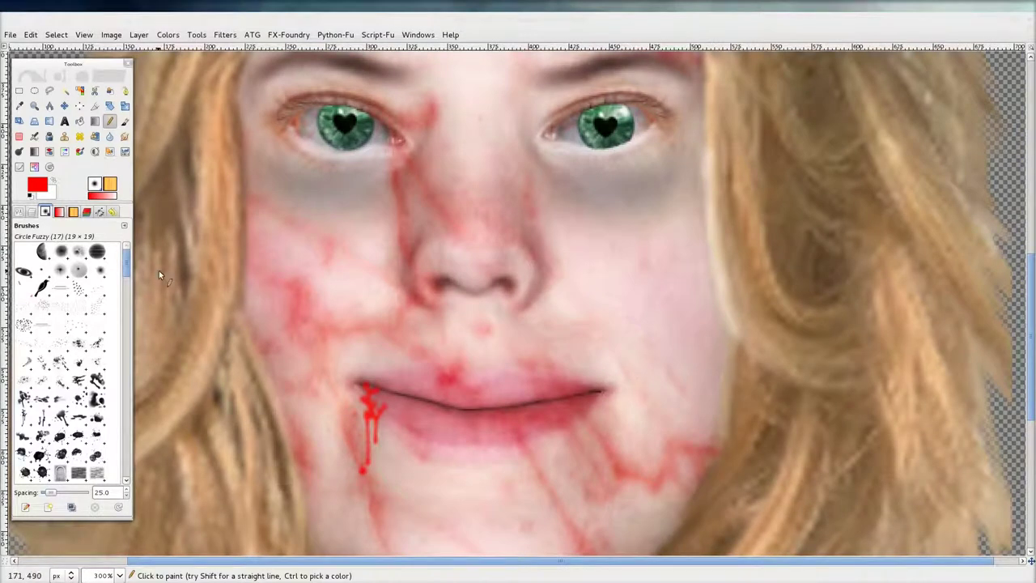
click(32, 212)
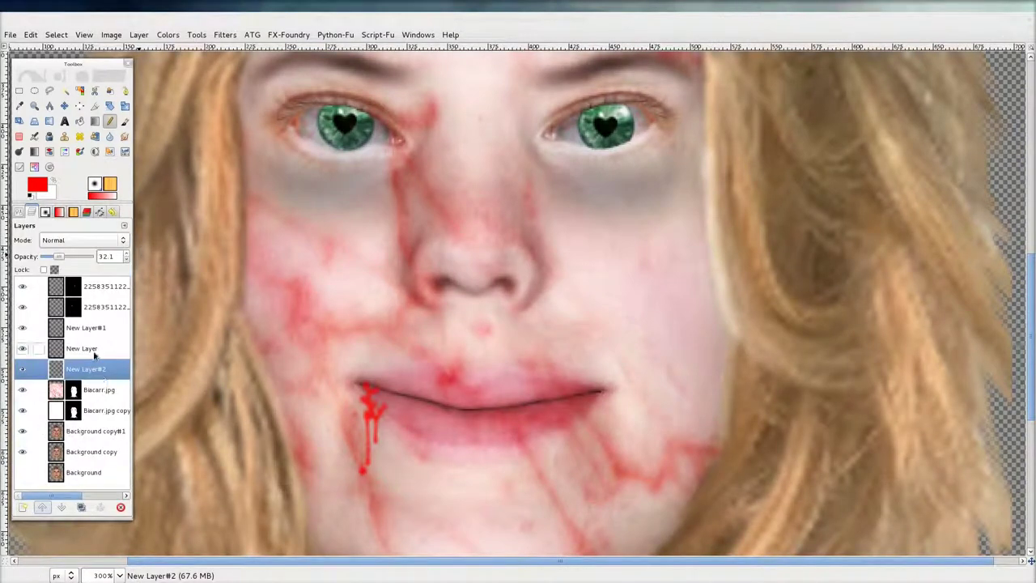
click(22, 349)
click(22, 349)
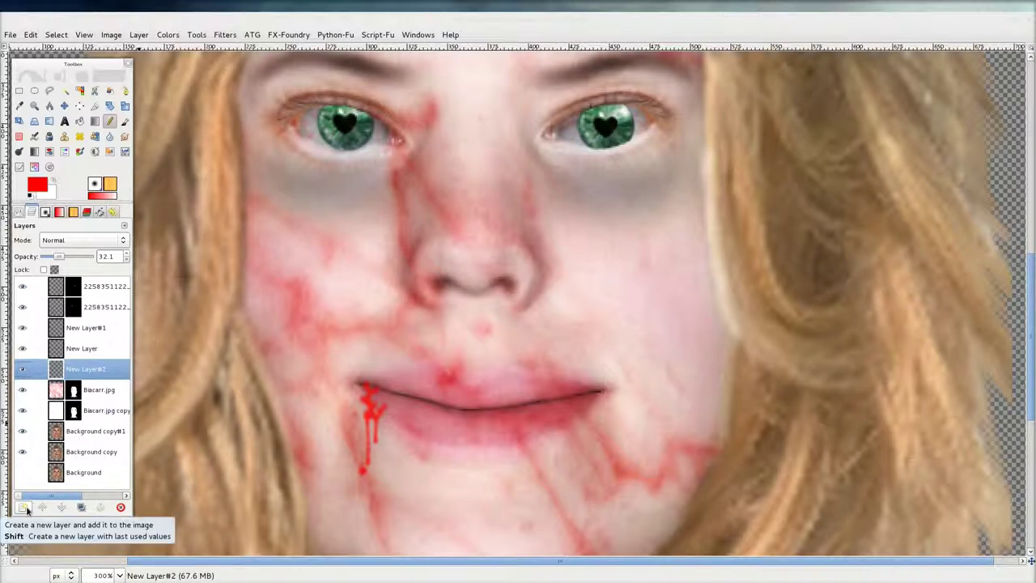
Add a new transparent layer and rename the eye redness layer 'Crvenilo na oku'
click(24, 508)
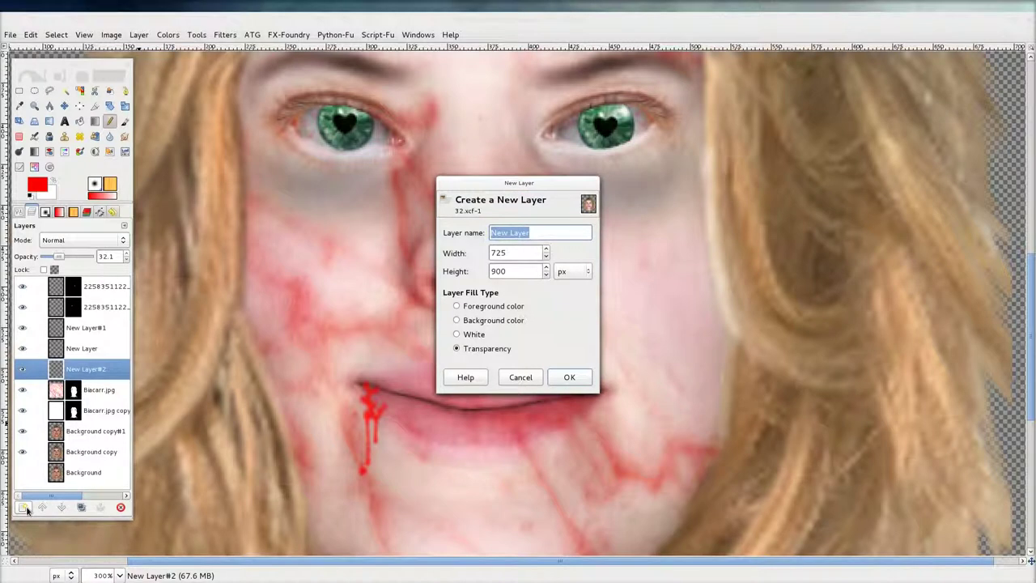
click(587, 381)
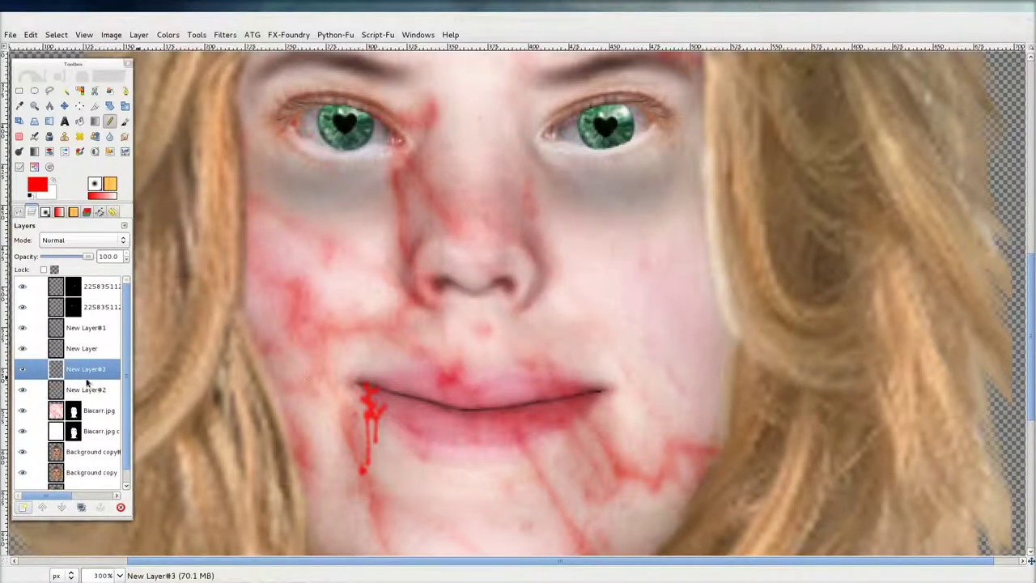
click(23, 391)
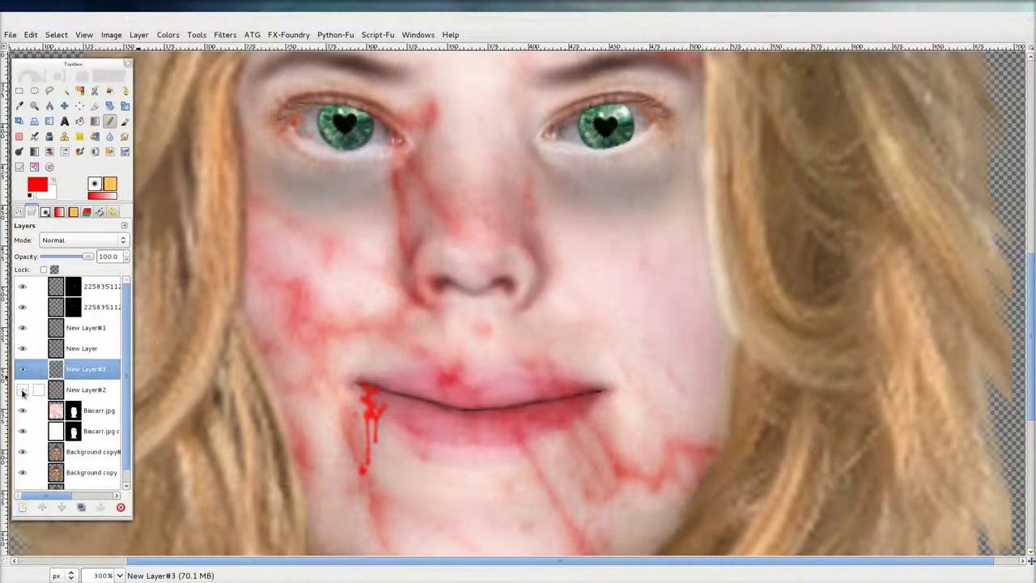
double_click(95, 391)
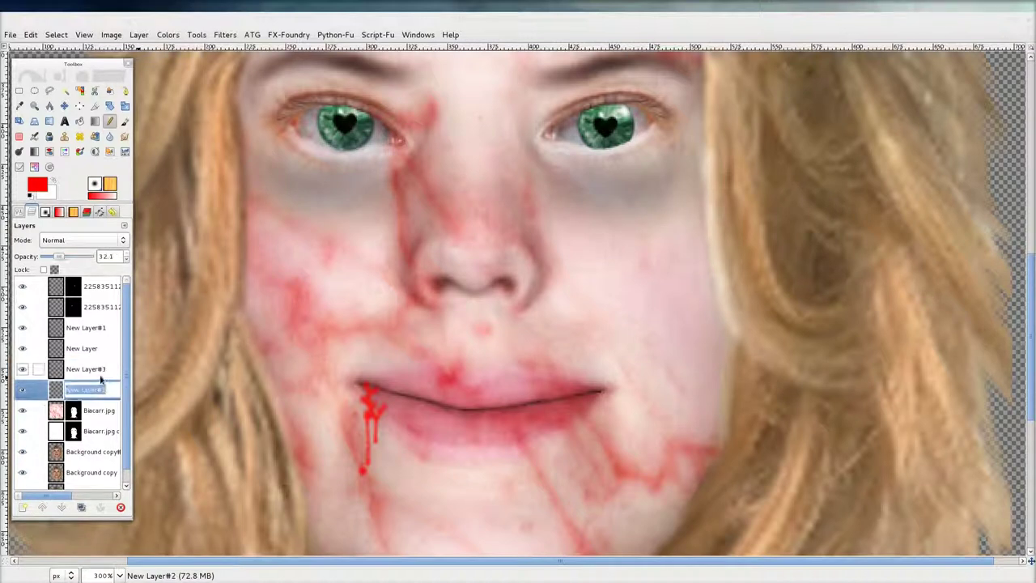
text(Crvenilo)
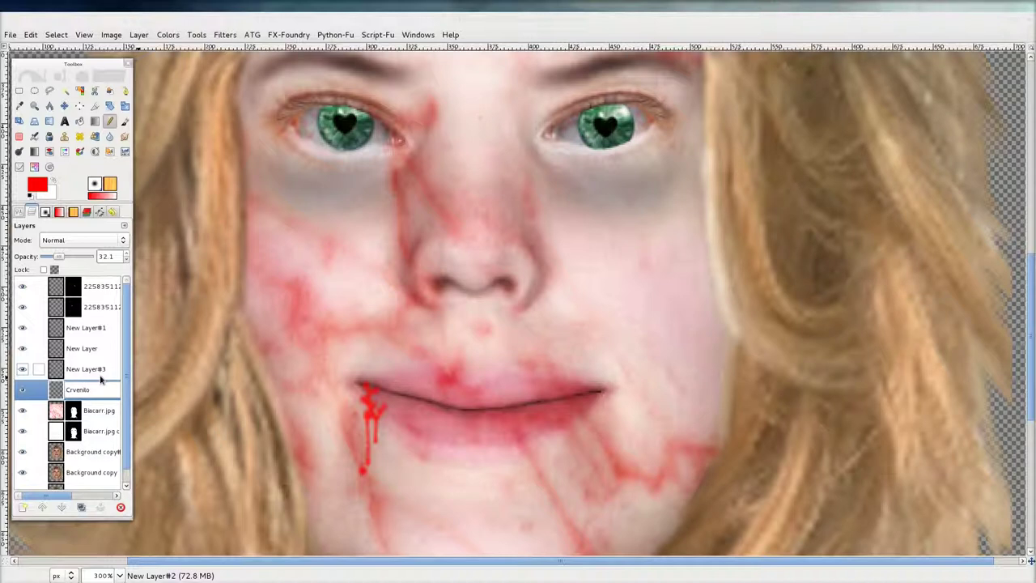
text( na oku)
key(Return)
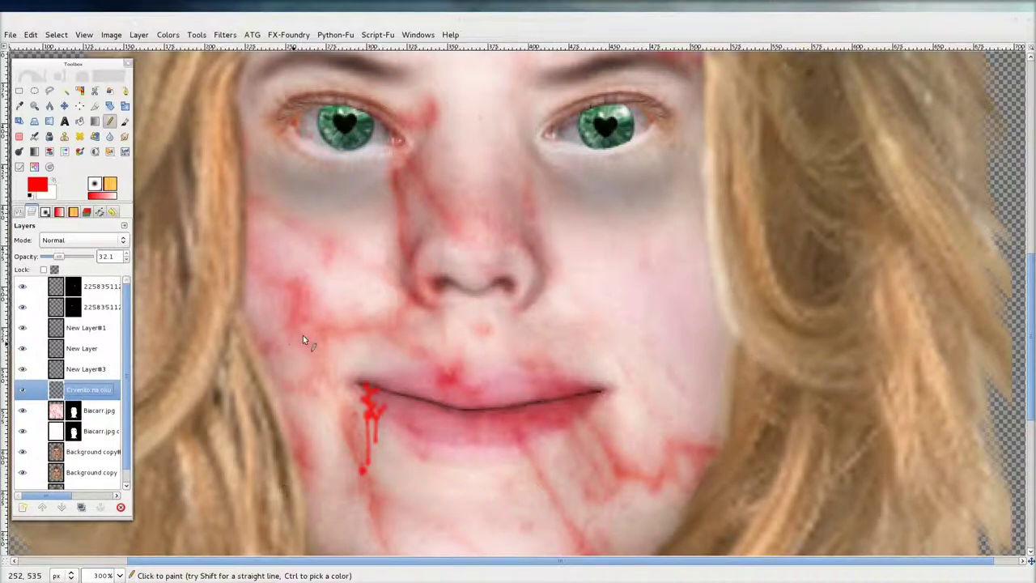
Rename the under-eye shadow layer 'Senka ispod očiju' and the mouth blood layer 'Krv iz usta'
click(22, 349)
click(23, 349)
double_click(81, 348)
text(Senka ispod očiju)
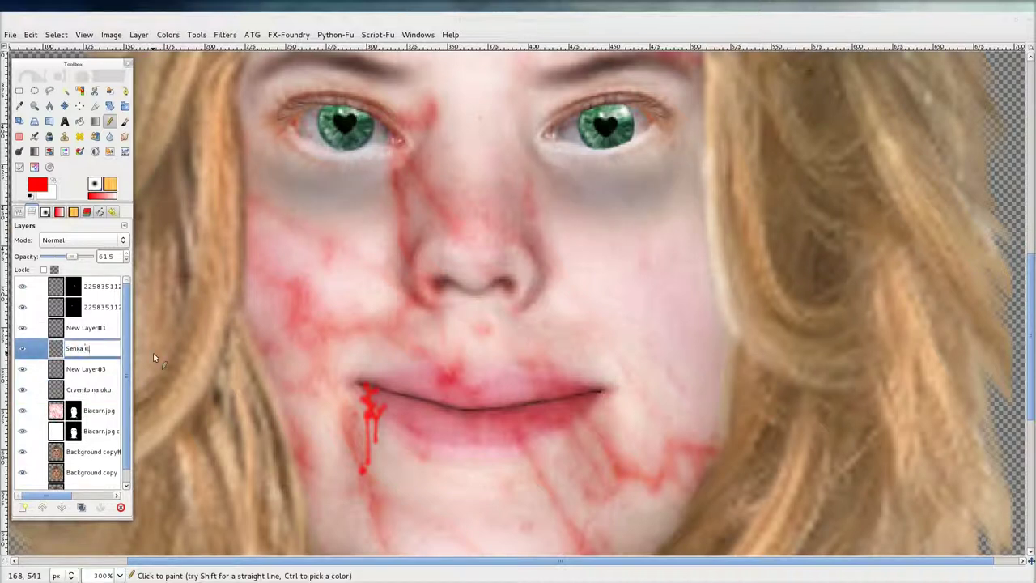
key(Return)
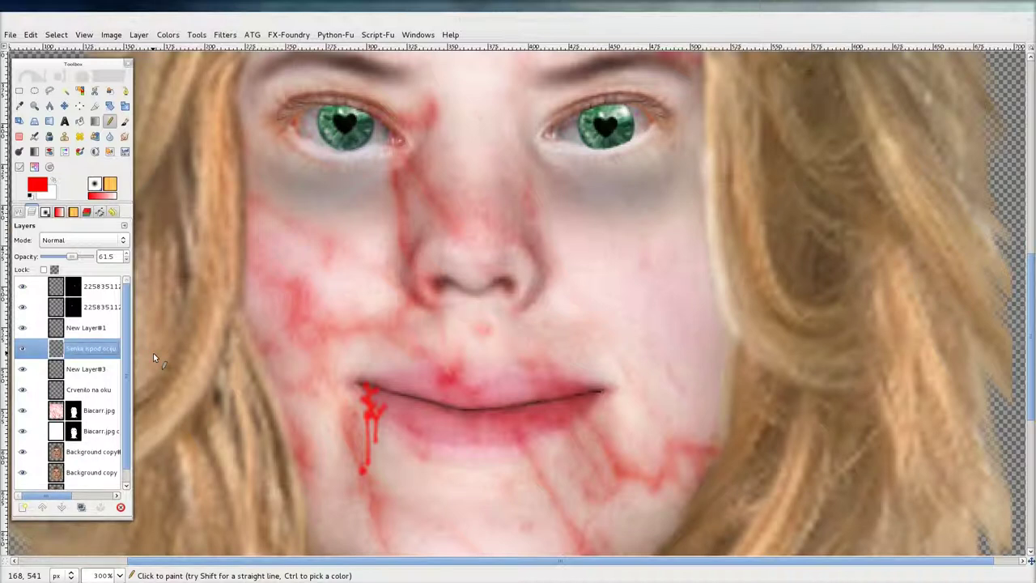
click(71, 328)
double_click(81, 328)
text(k)
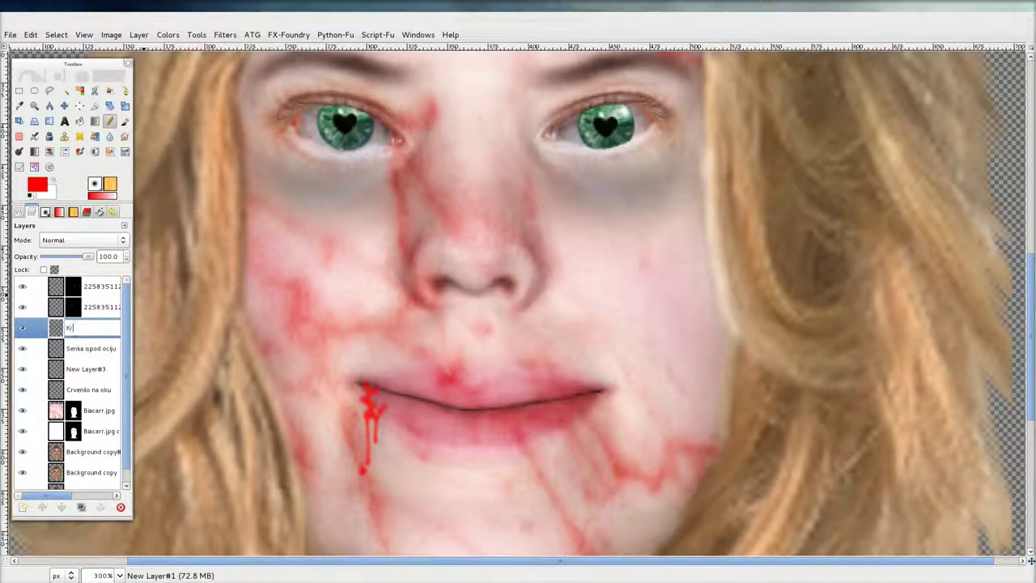
key(Return)
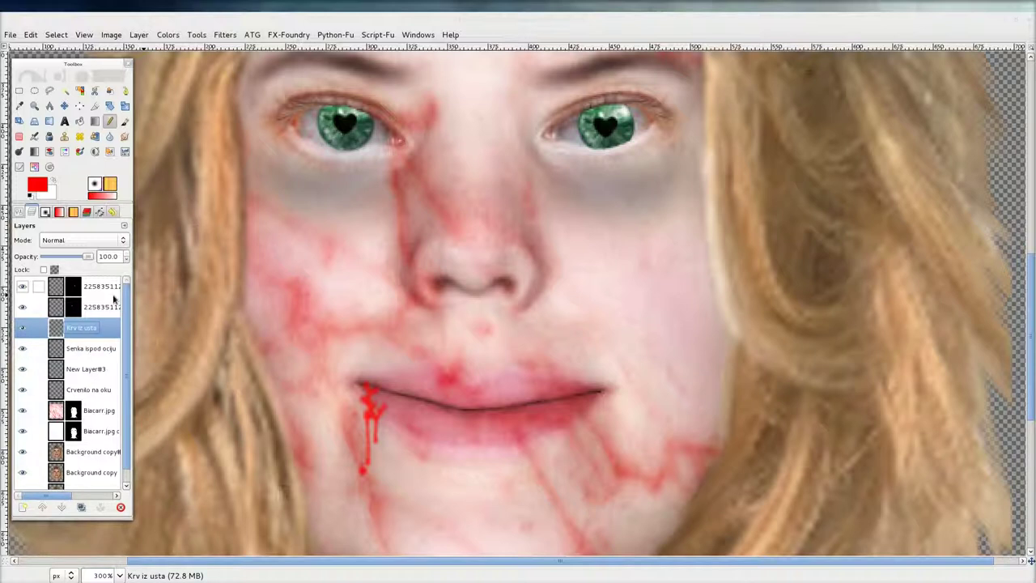
Rename the right eye layer 'oko D' and the left eye layer 'Oko L'
click(108, 294)
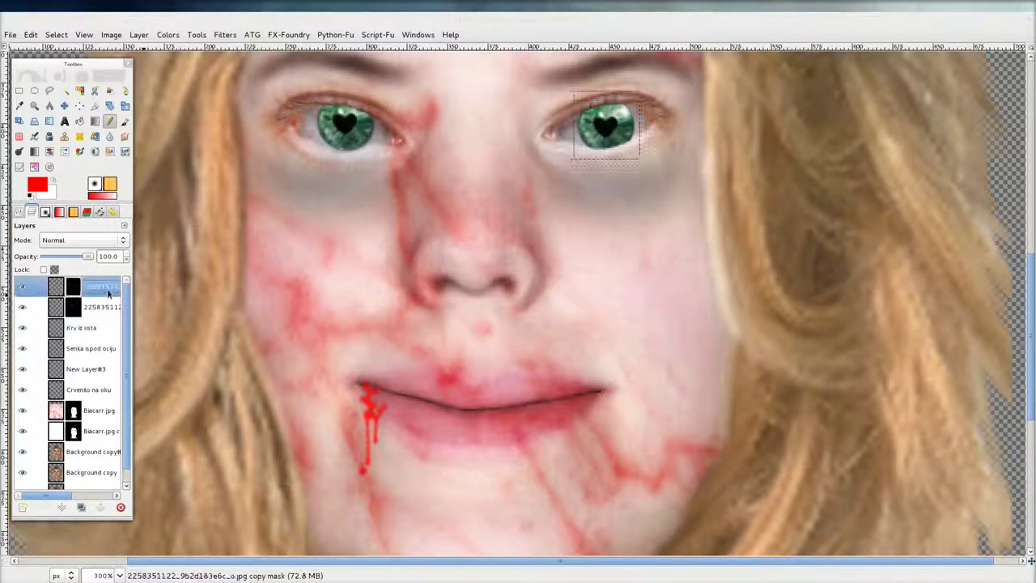
click(22, 286)
click(21, 287)
double_click(101, 293)
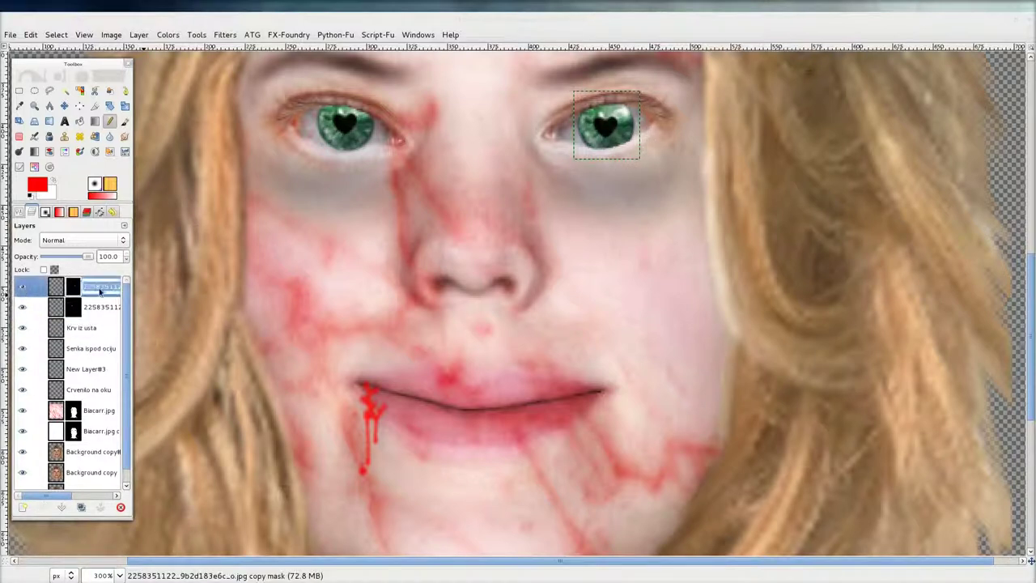
text(oko D)
key(Return)
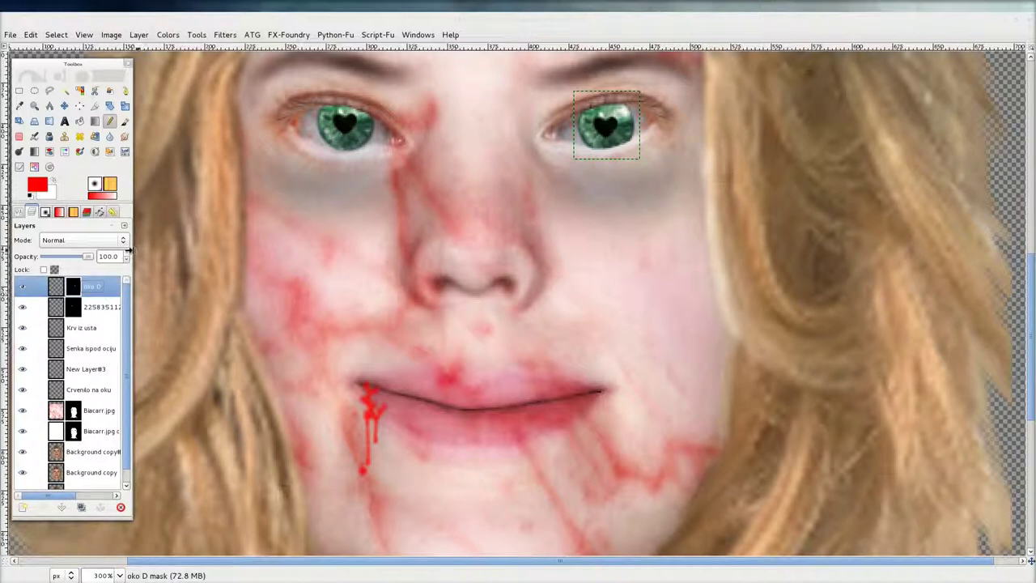
double_click(108, 306)
text(Oko L)
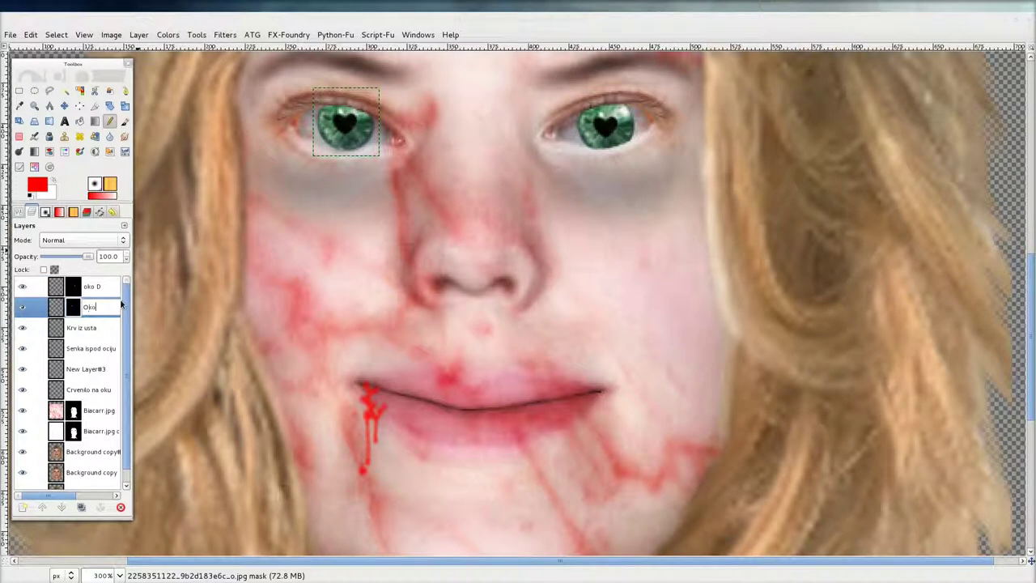
key(Return)
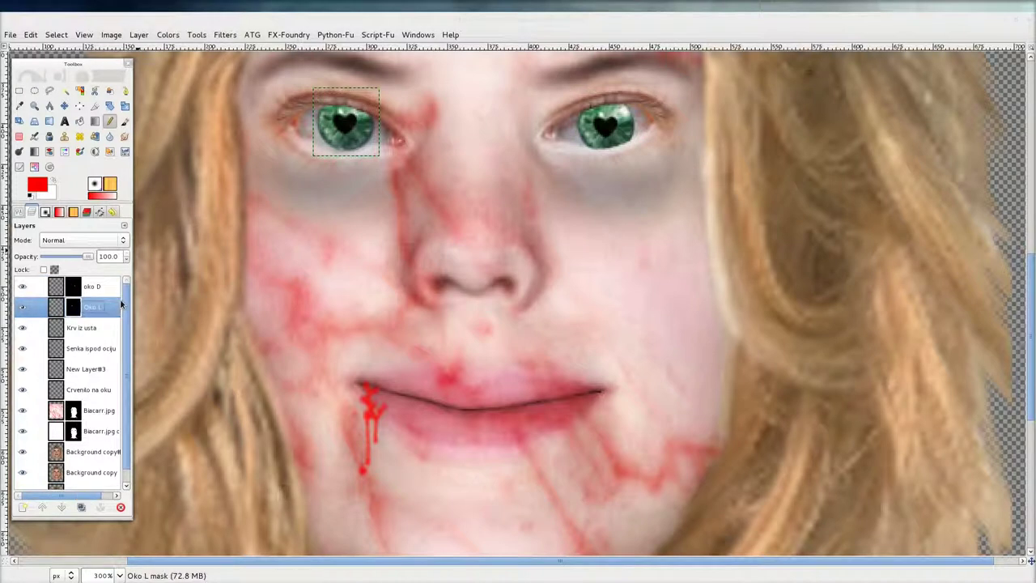
Rename the new empty layer 'oziljak'
scroll(107, 342, down, 1)
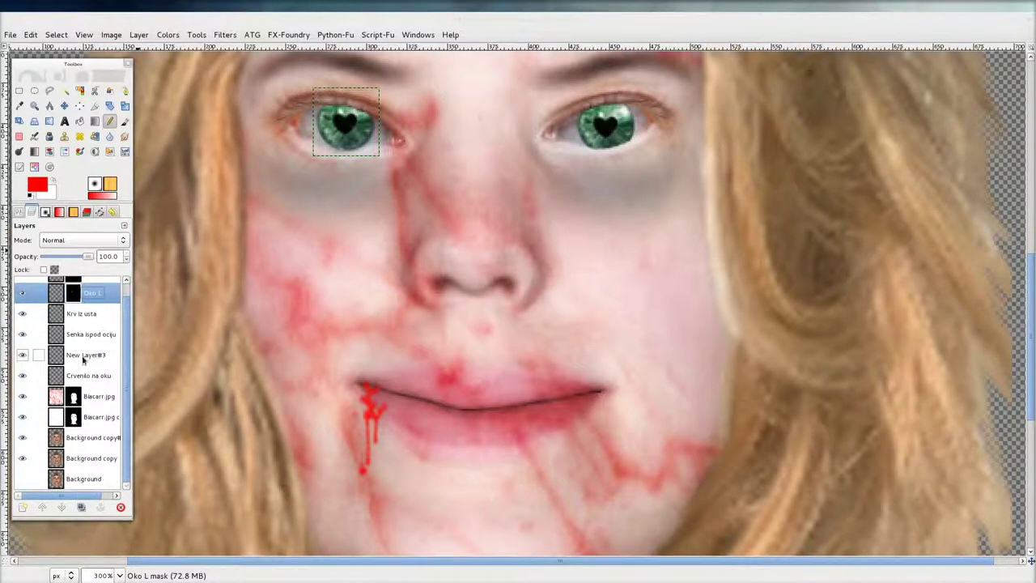
click(90, 317)
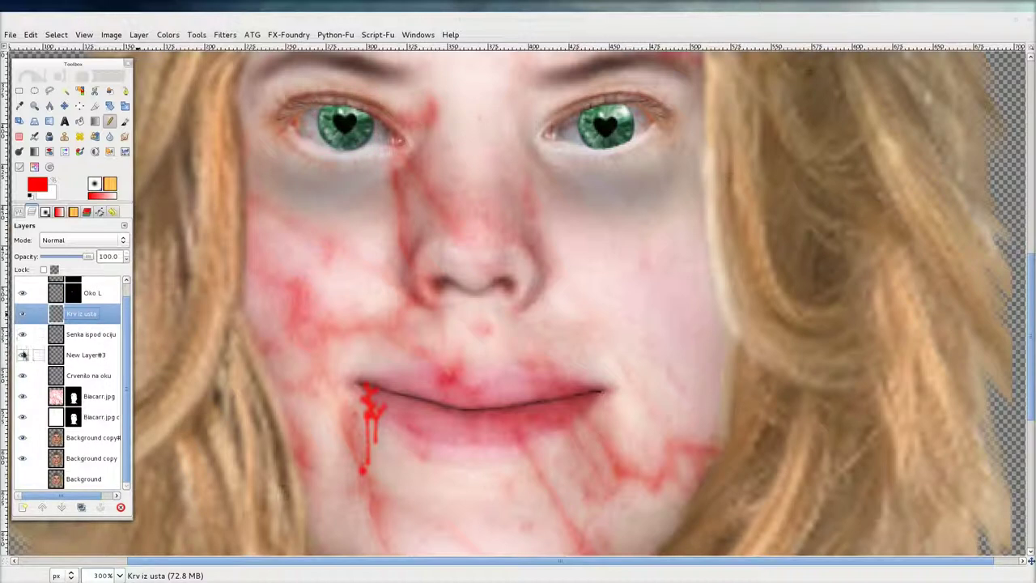
double_click(73, 362)
text(ozilja)
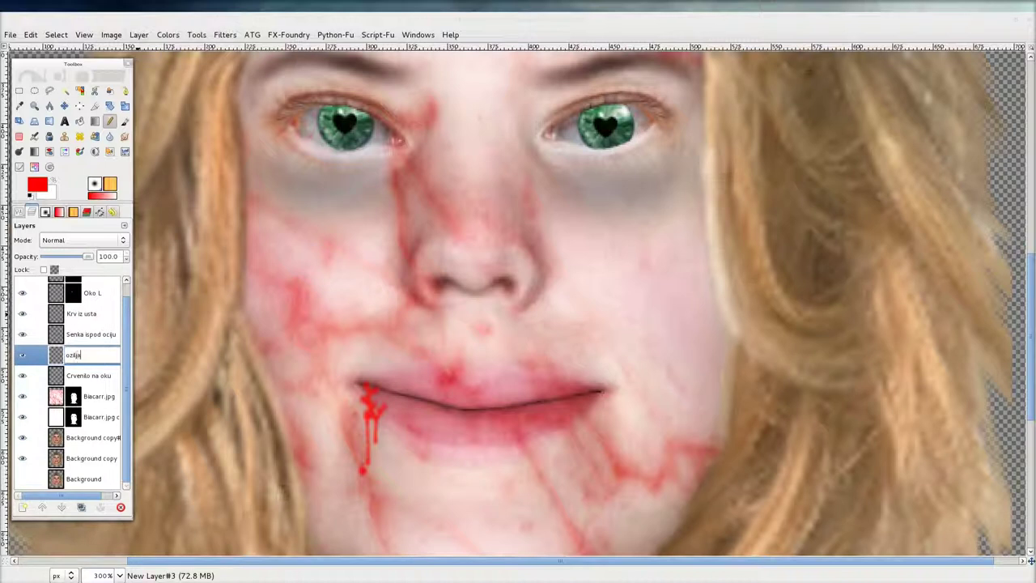
text(k)
key(Return)
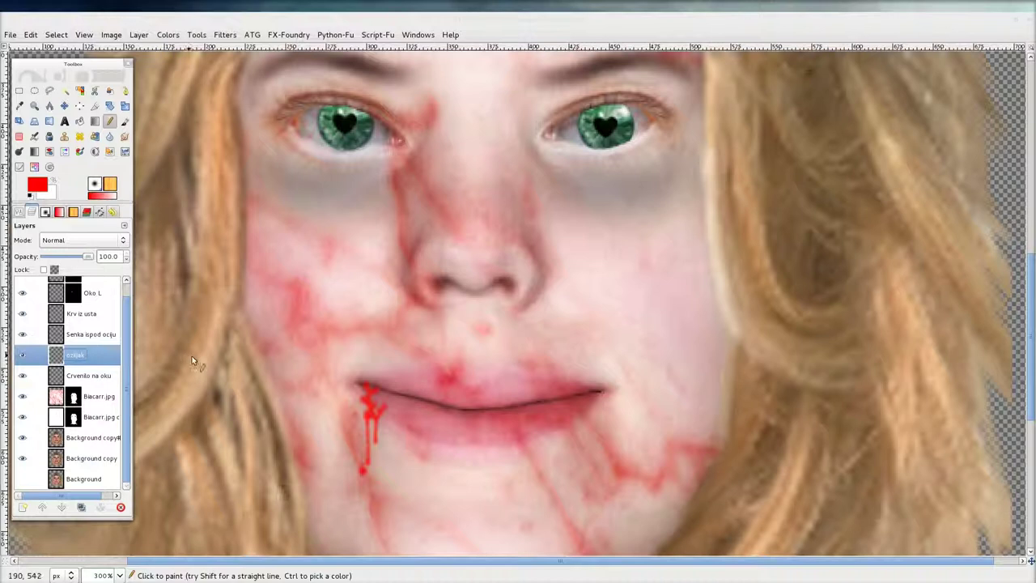
With a black pencil, draw a scar line up from the mouth's right corner plus a crossing stitch
click(111, 121)
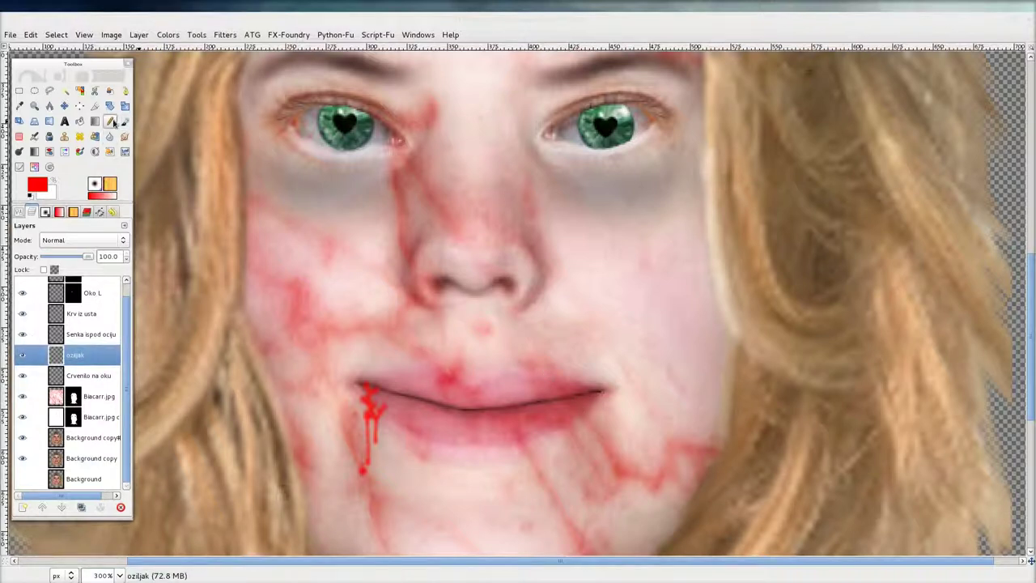
ctrl+click(615, 392)
drag(608, 390, 685, 347)
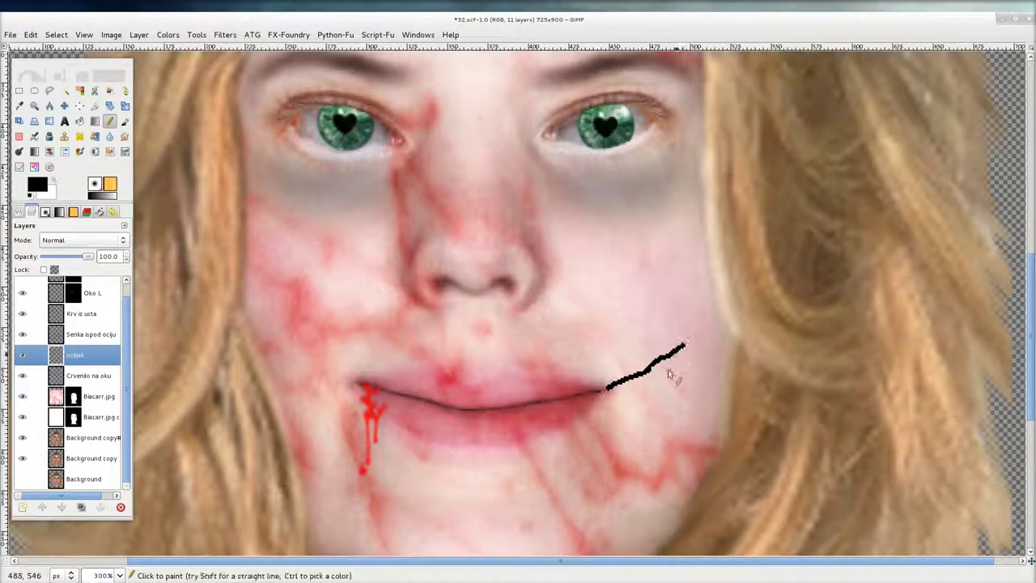
mouse_move(617, 370)
mouse_down()
mouse_move(648, 370)
mouse_move(654, 381)
mouse_move(676, 368)
mouse_up()
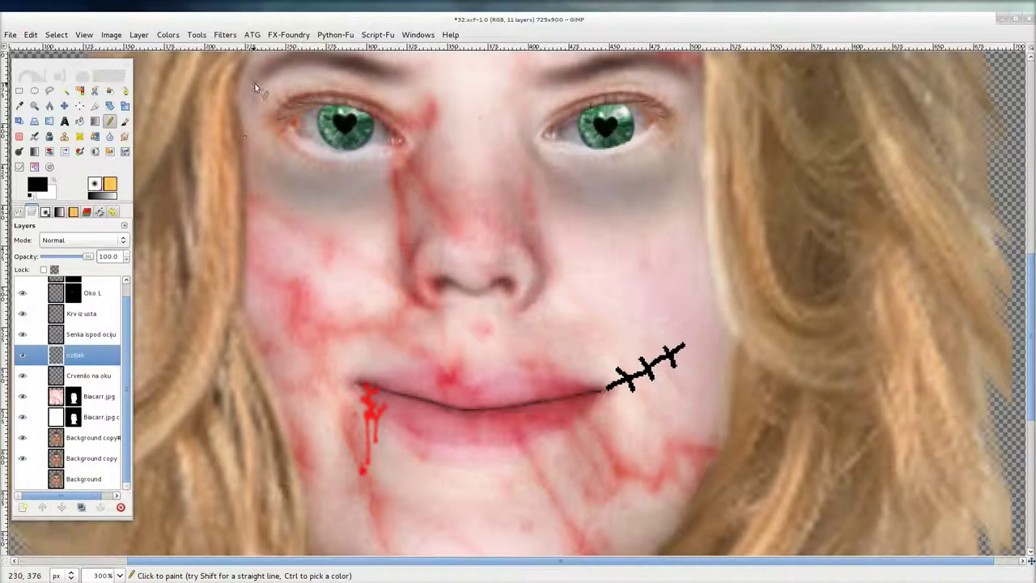
click(226, 35)
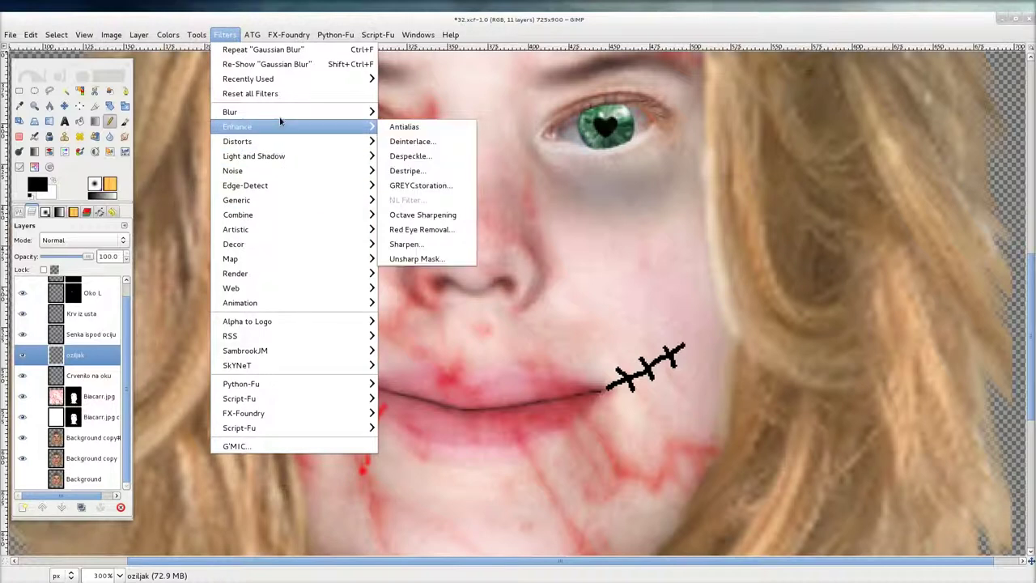
Blur the stitched scar with a 5 px Gaussian Blur
mouse_move(280, 111)
click(413, 126)
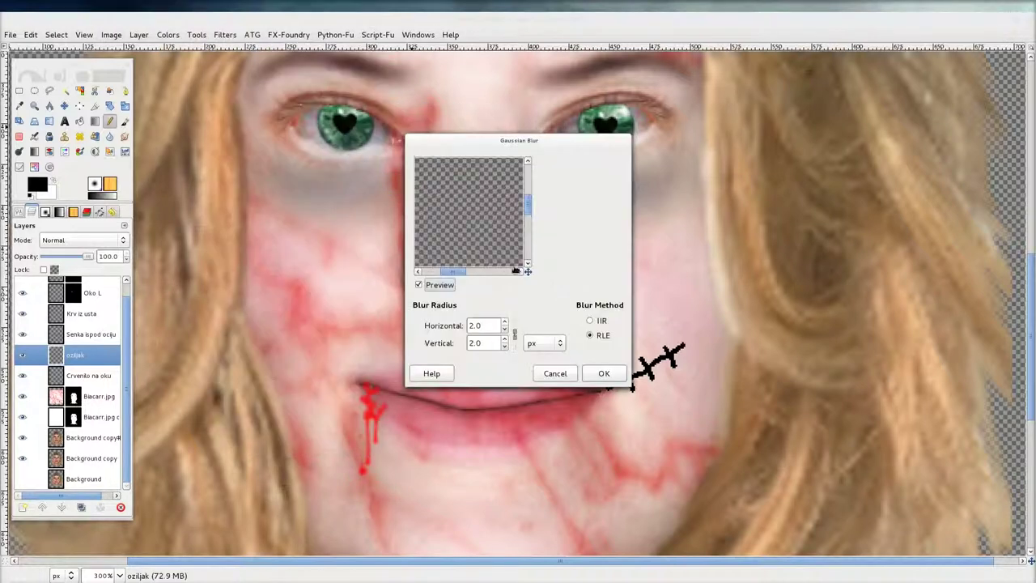
drag(527, 272, 530, 273)
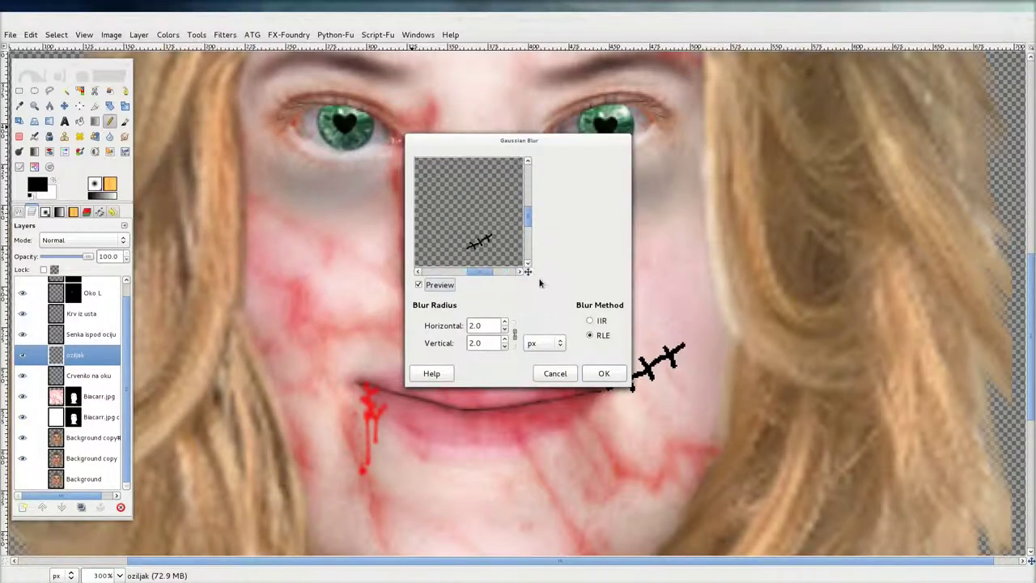
click(504, 325)
click(503, 325)
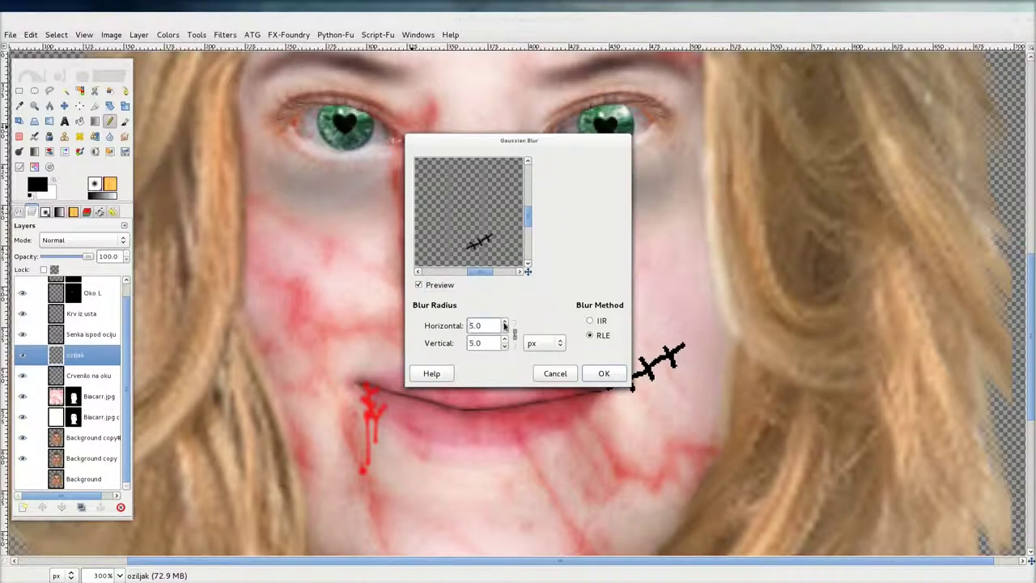
click(599, 373)
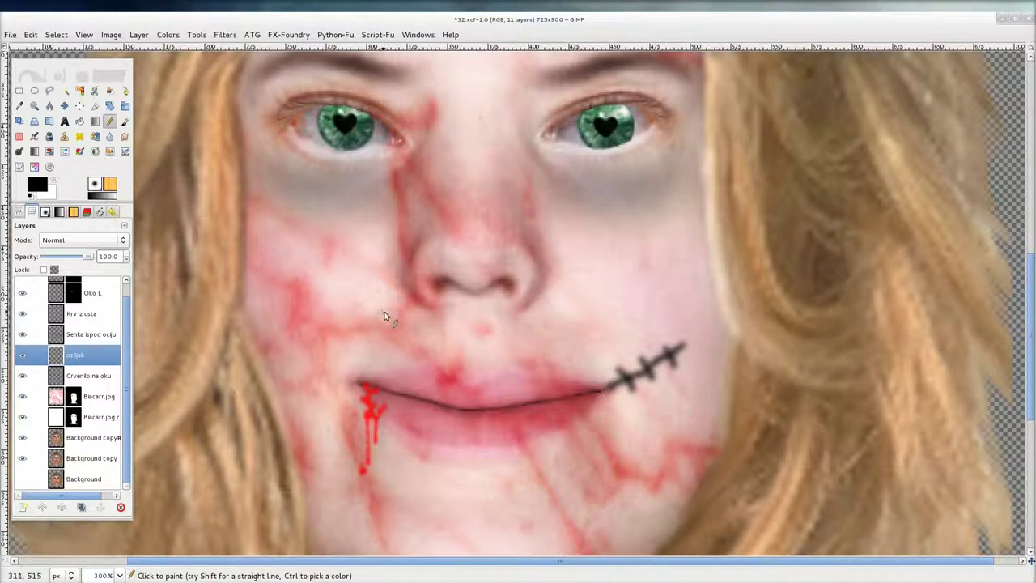
Undo that blur and reapply a 5 px Gaussian Blur to the scar
key(ctrl+z)
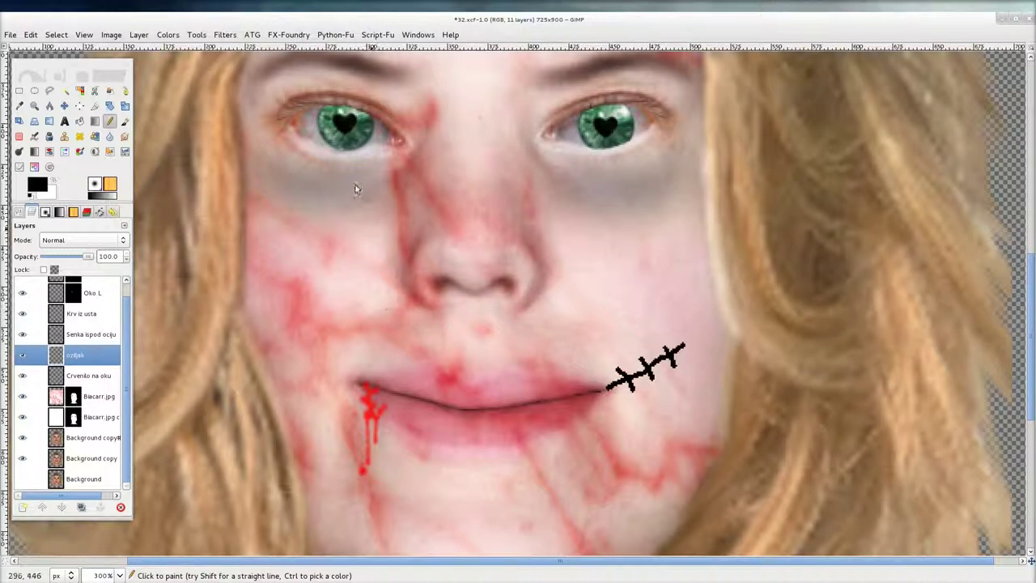
click(216, 36)
mouse_move(290, 113)
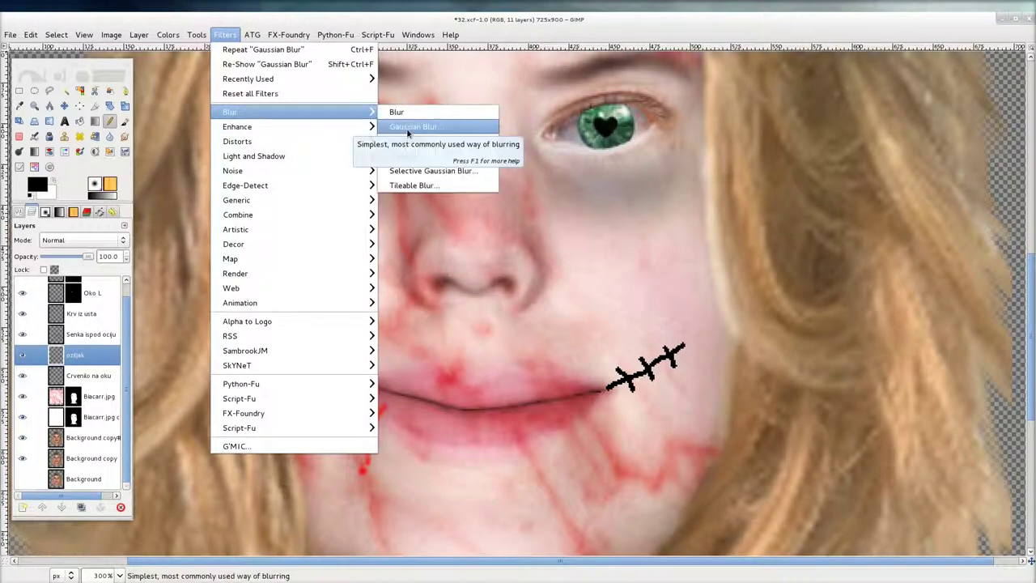
click(409, 133)
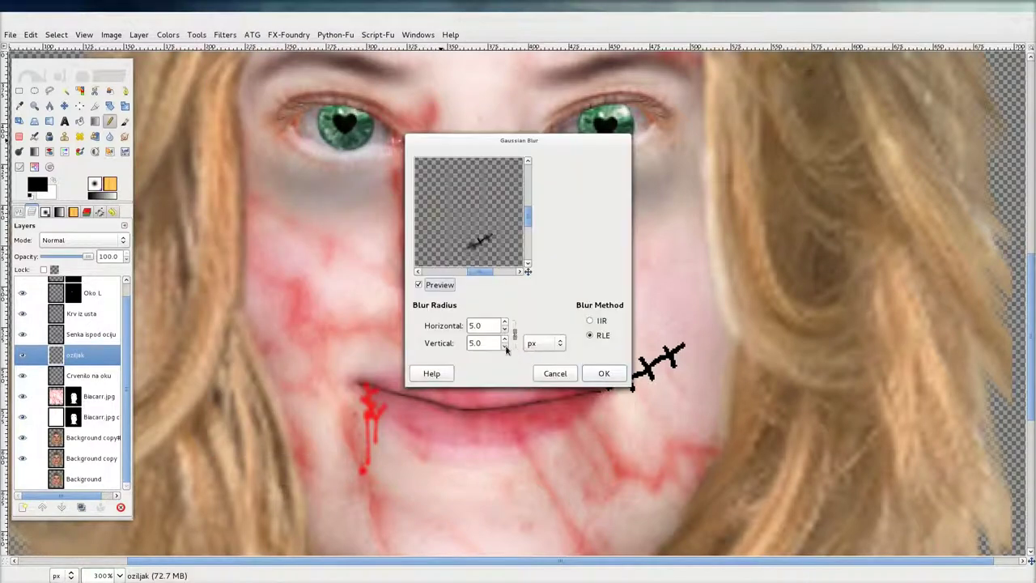
click(614, 376)
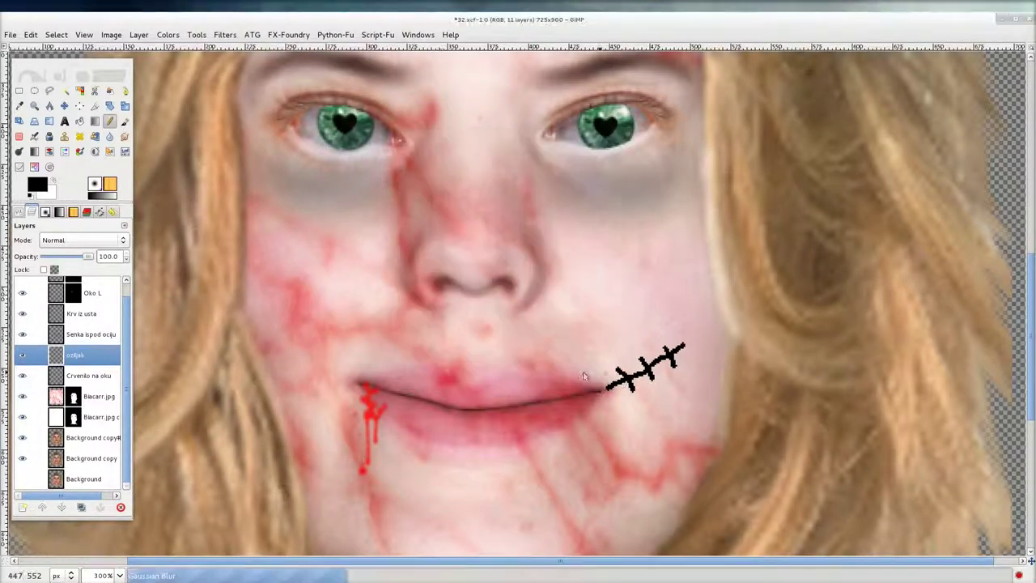
scroll(502, 360, down, 2)
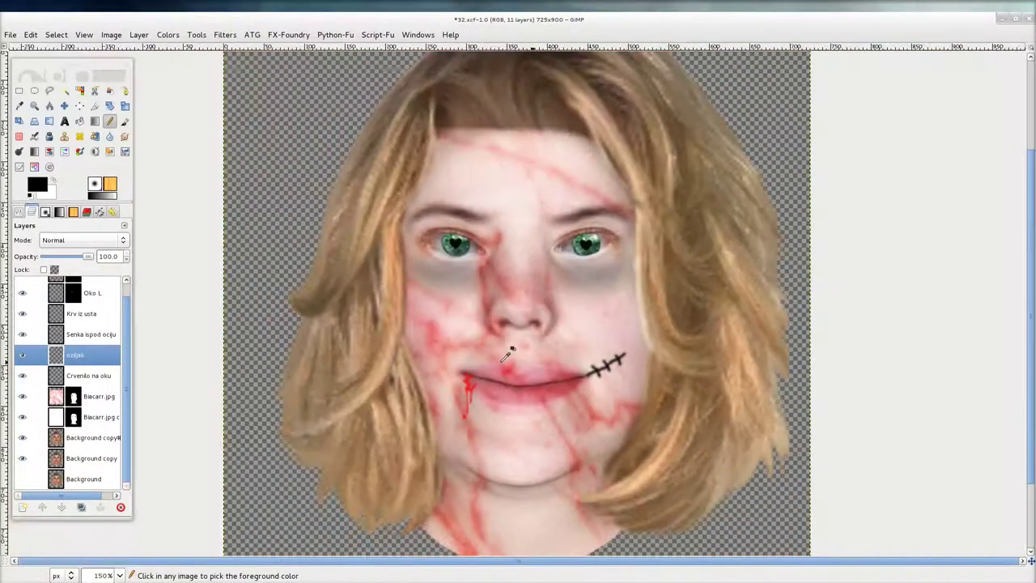
Lower the oziljak scar layer's opacity, then hide the layer
scroll(507, 355, down, 1)
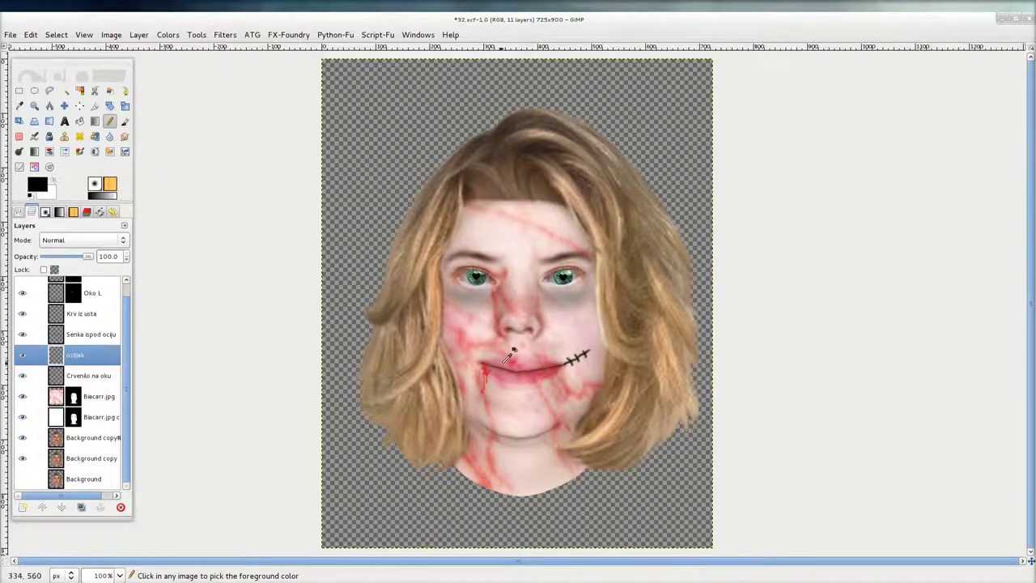
drag(87, 259, 60, 258)
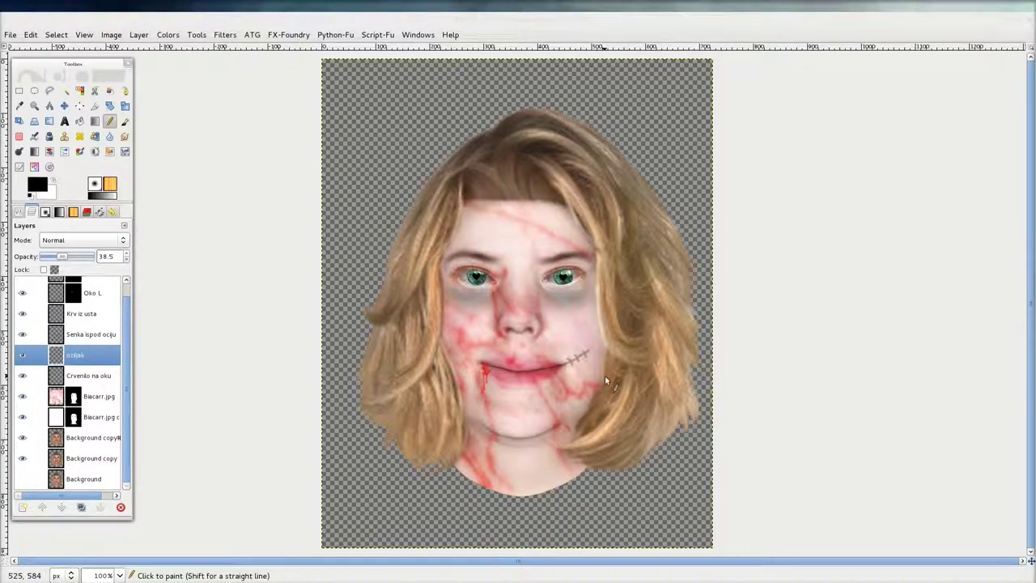
scroll(604, 375, up, 3)
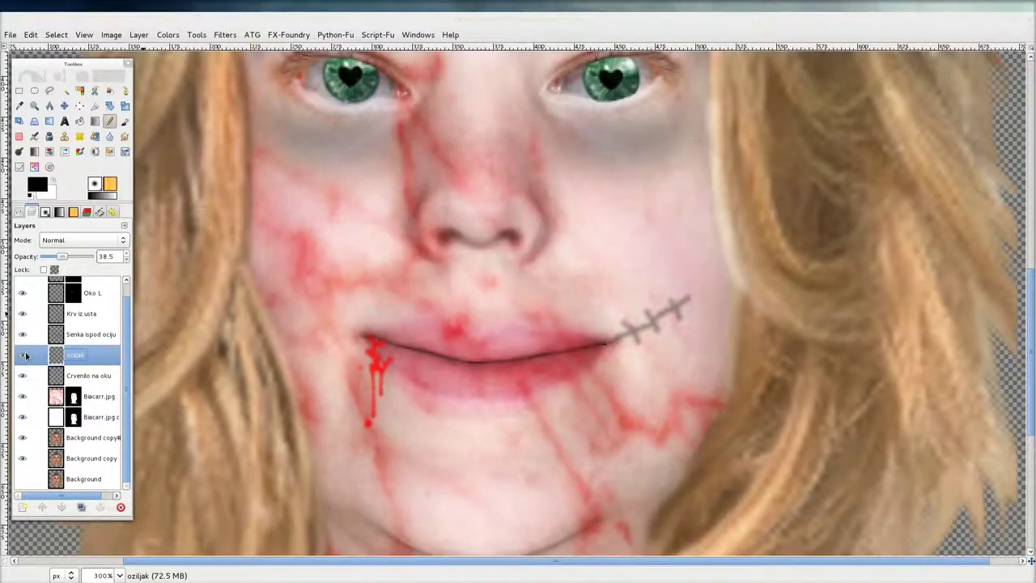
click(23, 355)
key(minus)
key(minus)
Make Background copy# the active layer and switch to the Paintbrush tool
key(r)
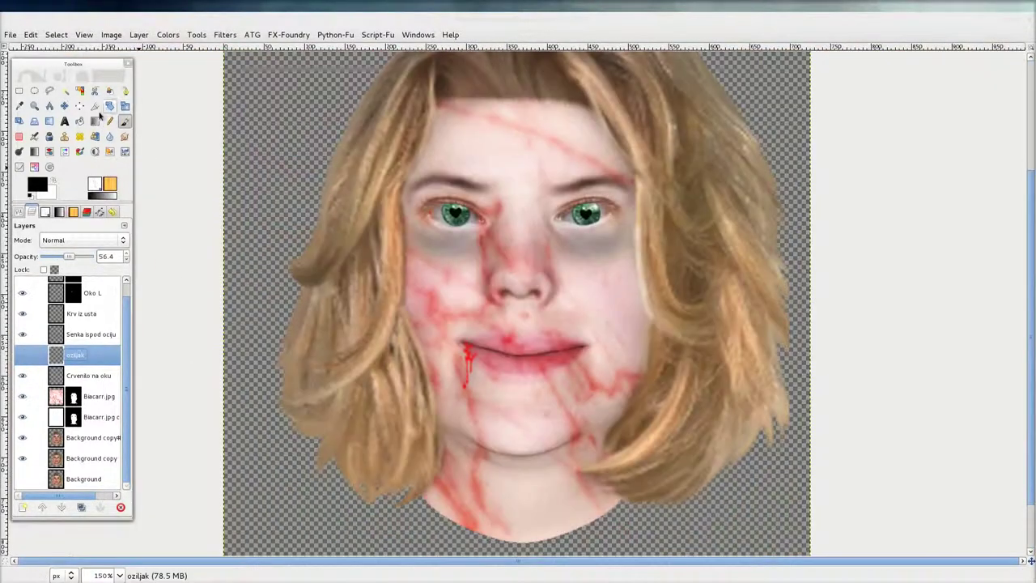
click(89, 437)
key(minus)
key(minus)
key(p)
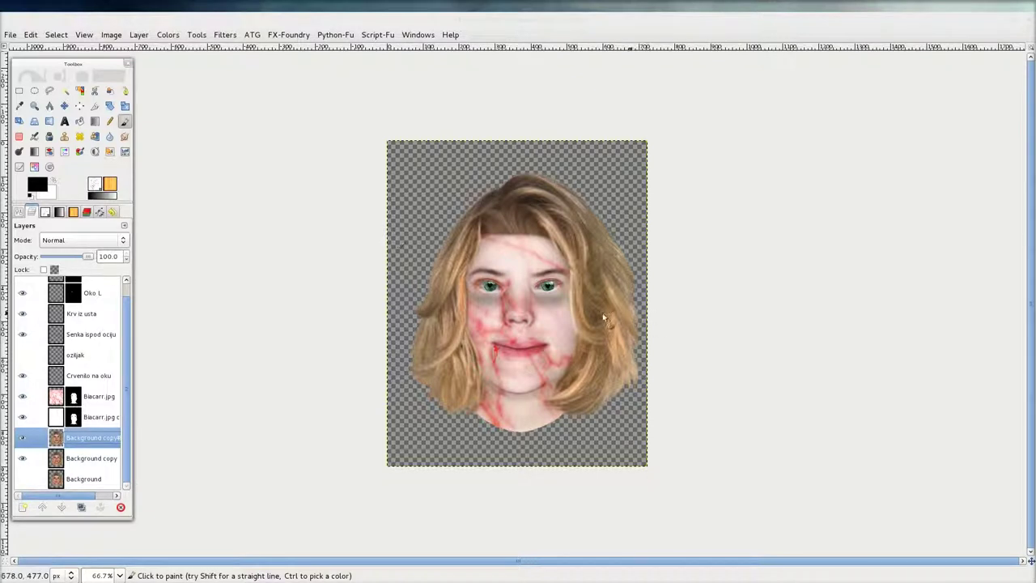
scroll(602, 313, up, 1)
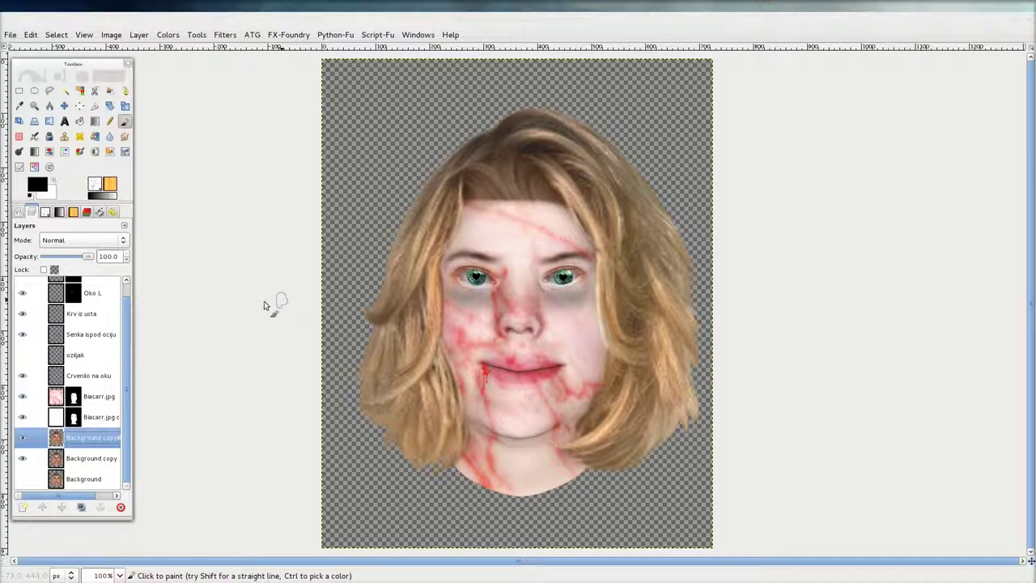
key(ctrl+shift+b)
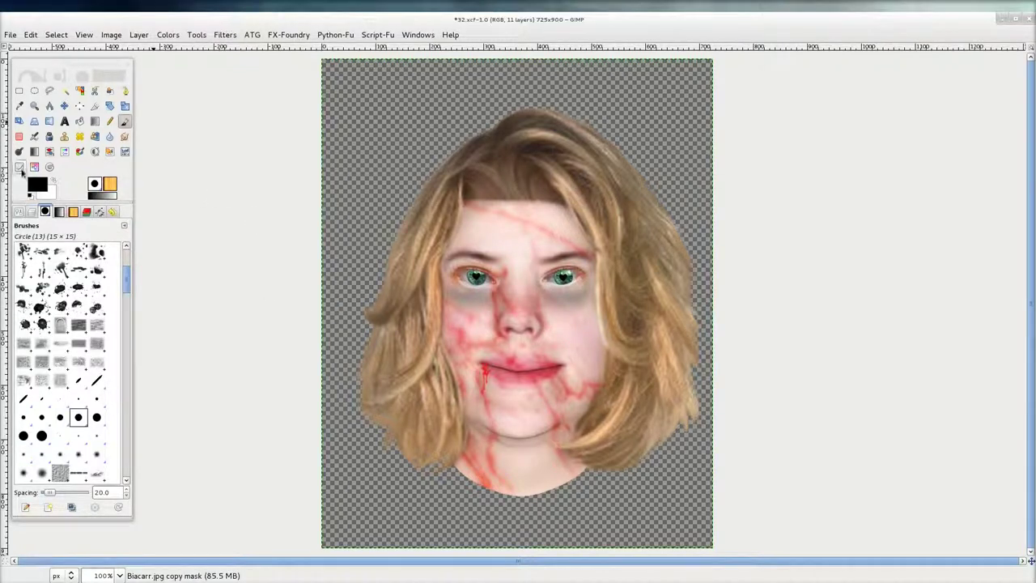
click(31, 211)
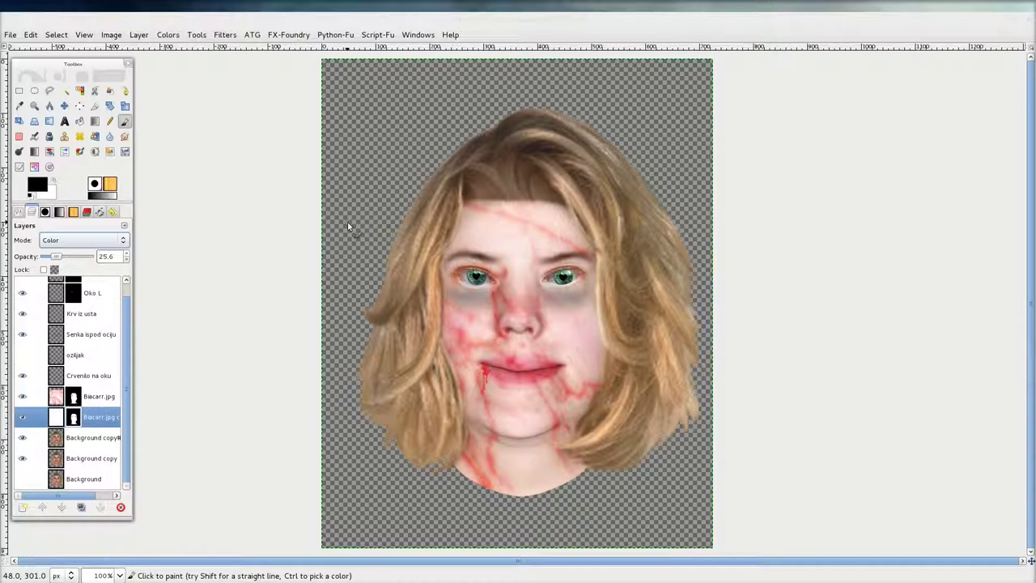
right_click(113, 416)
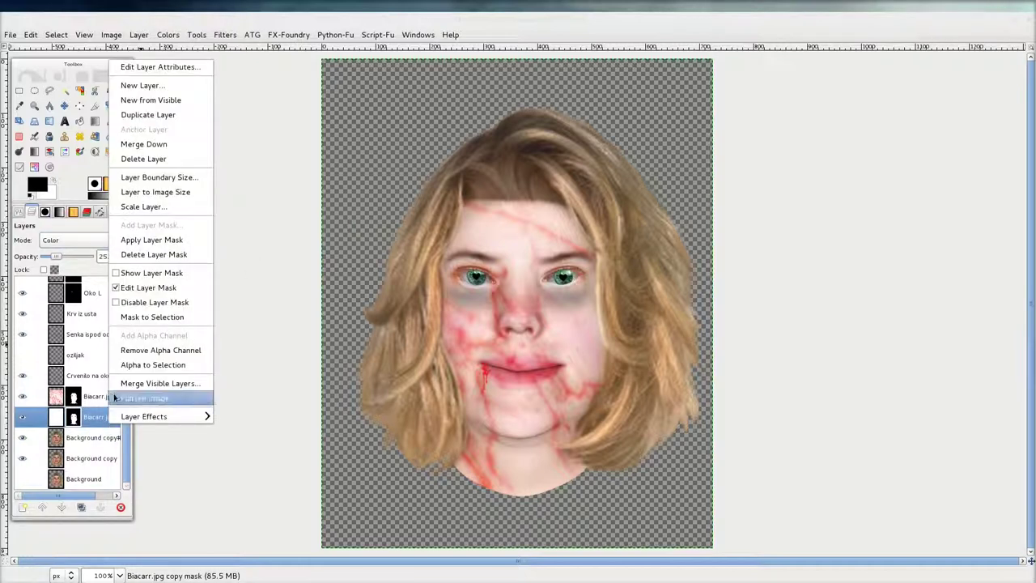
click(128, 273)
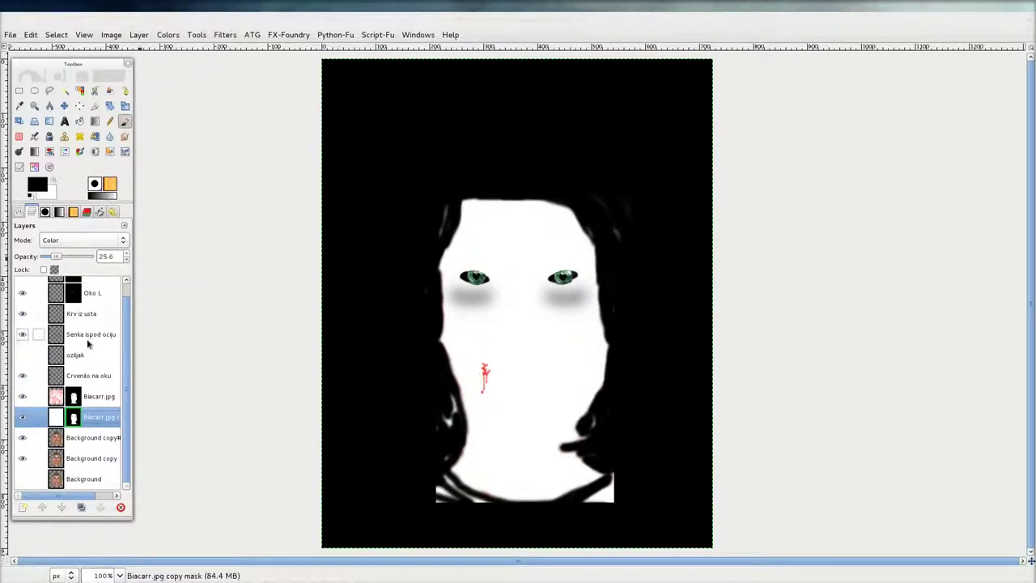
right_click(88, 419)
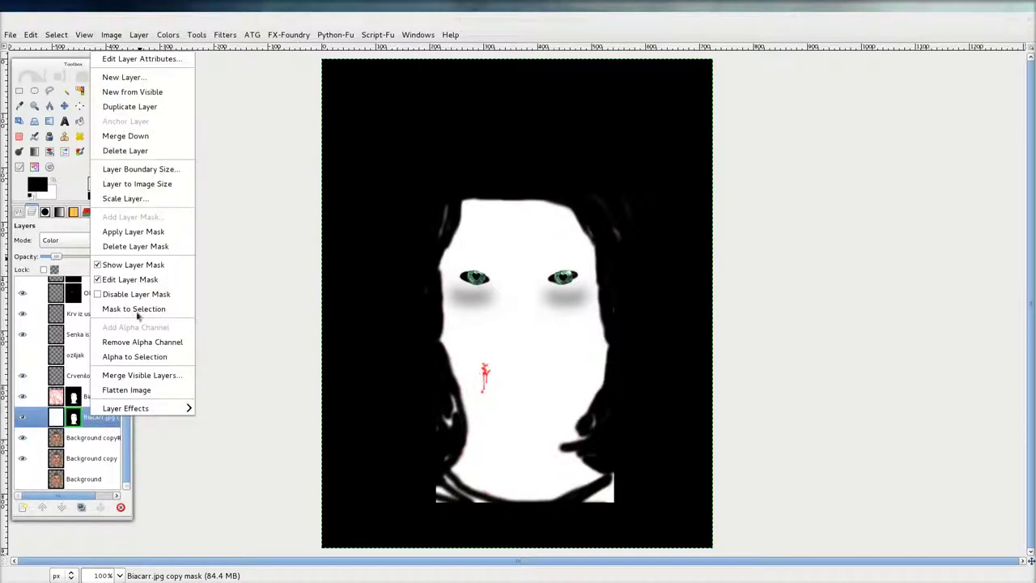
click(113, 264)
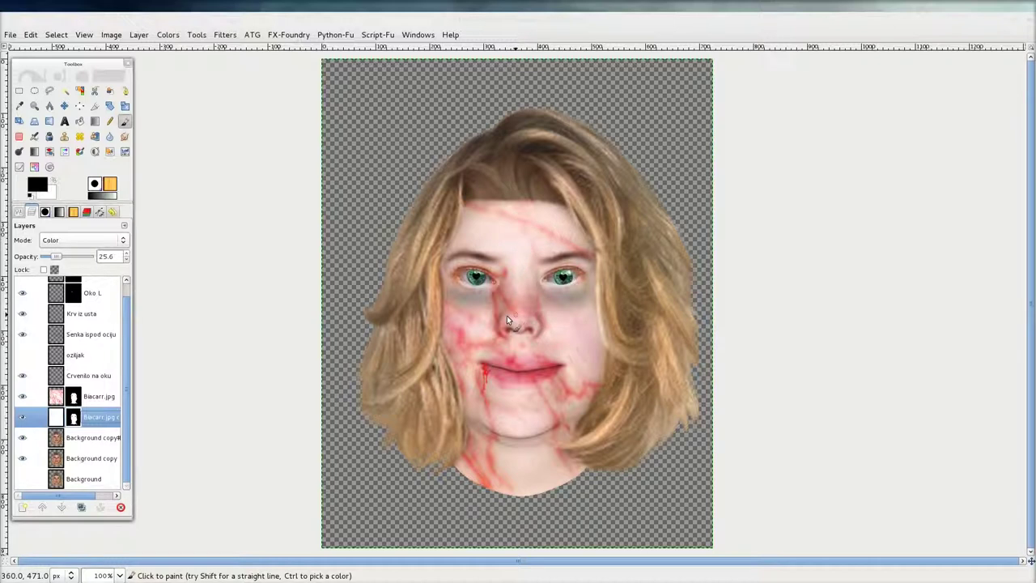
Toggle the Biacarr.jpg layer's visibility to compare, then raise the Biacarr.jpg copy layer opacity to 47.4
click(22, 396)
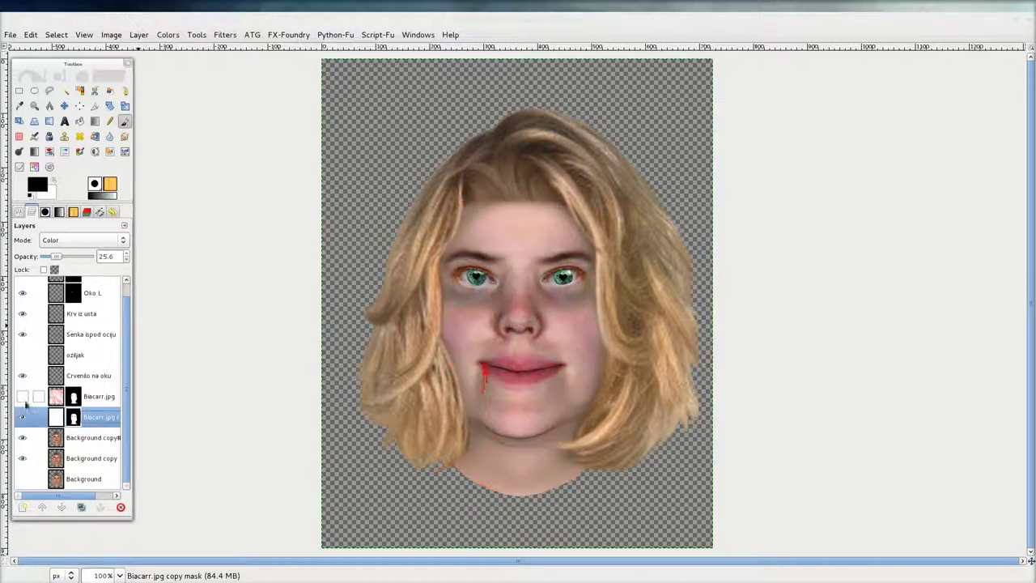
mouse_move(59, 257)
mouse_down()
mouse_move(84, 259)
mouse_move(65, 257)
mouse_up()
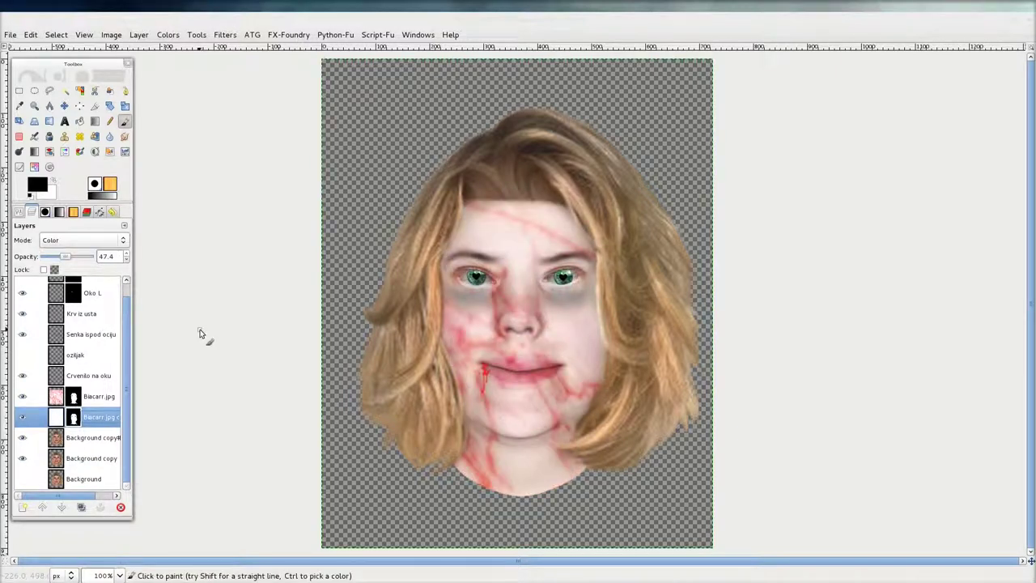